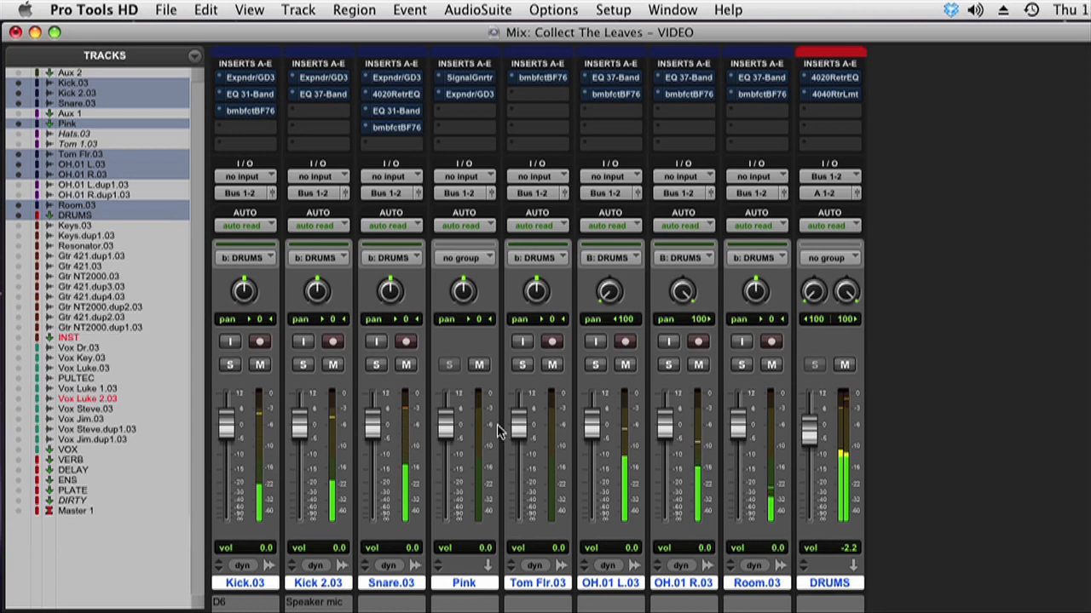
# Audition the individual drum tracks by soloing them one at a time, from Kick.03 through Room.03.
pyautogui.click(523, 372)
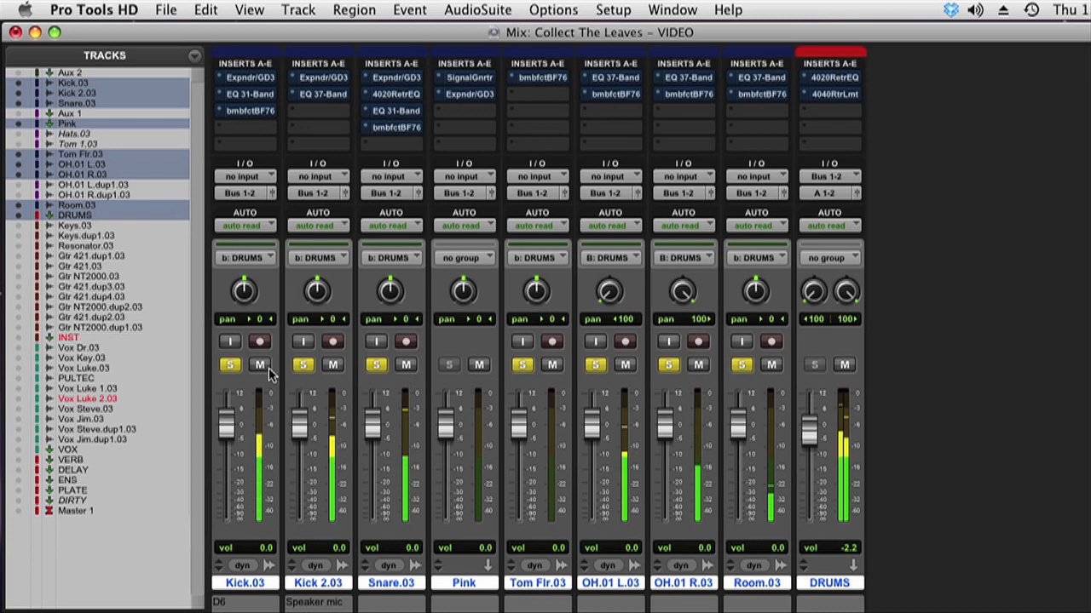
pyautogui.keyDown('super'); pyautogui.click(231, 364); pyautogui.keyUp('super')
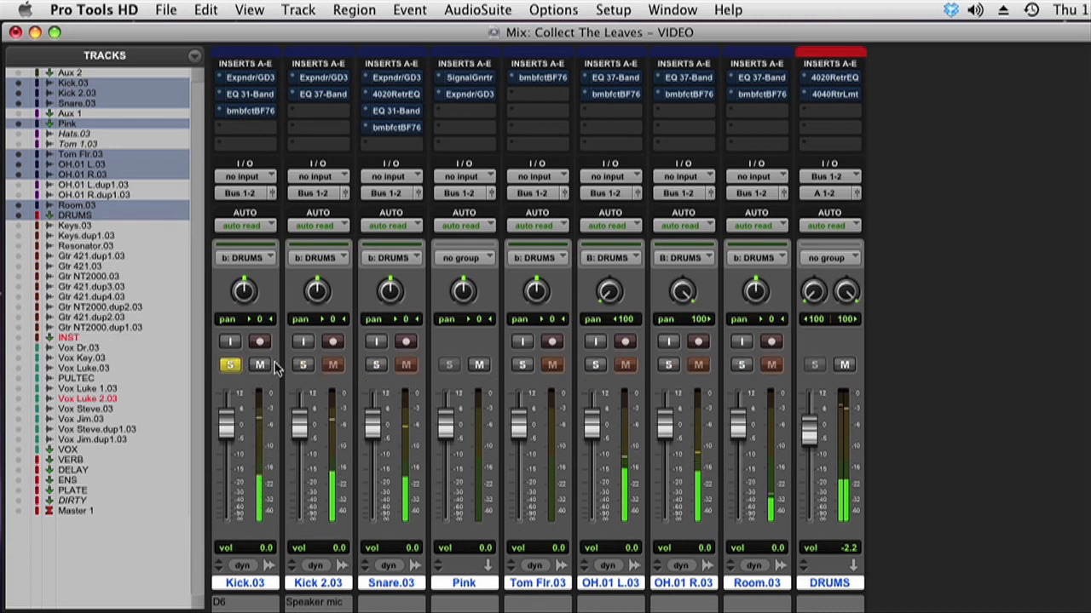
pyautogui.keyDown('super'); pyautogui.click(304, 365); pyautogui.keyUp('super')
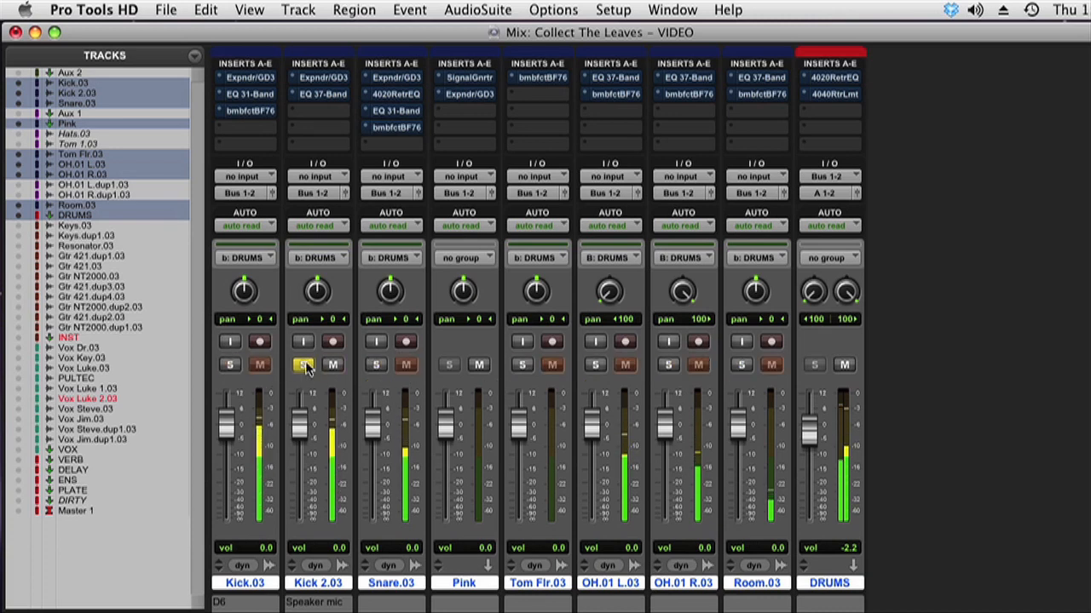
pyautogui.keyDown('super'); pyautogui.click(377, 365); pyautogui.keyUp('super')
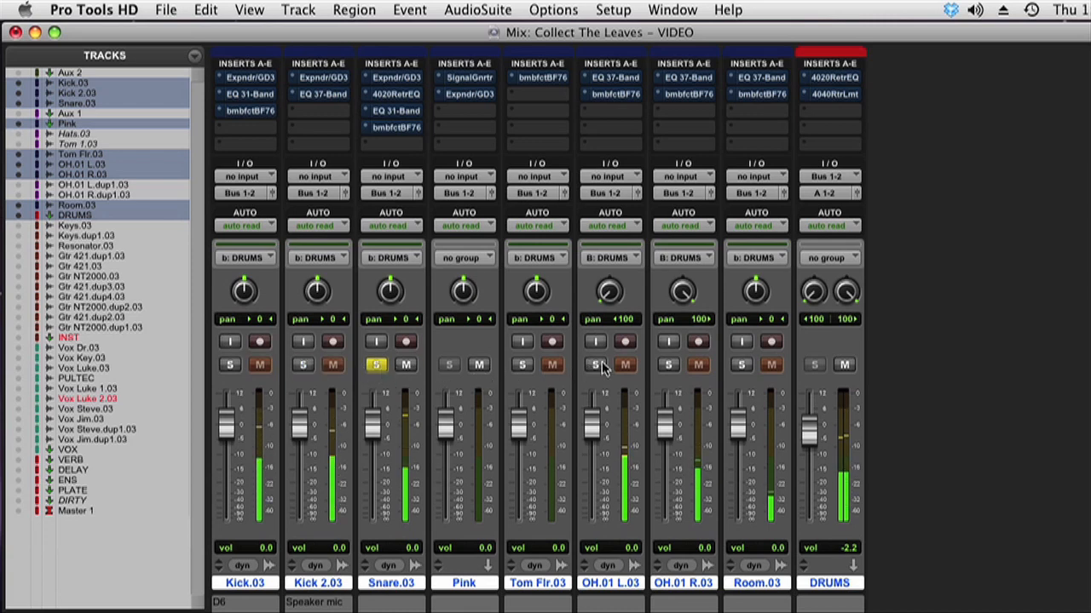
pyautogui.keyDown('super'); pyautogui.click(522, 364); pyautogui.keyUp('super')
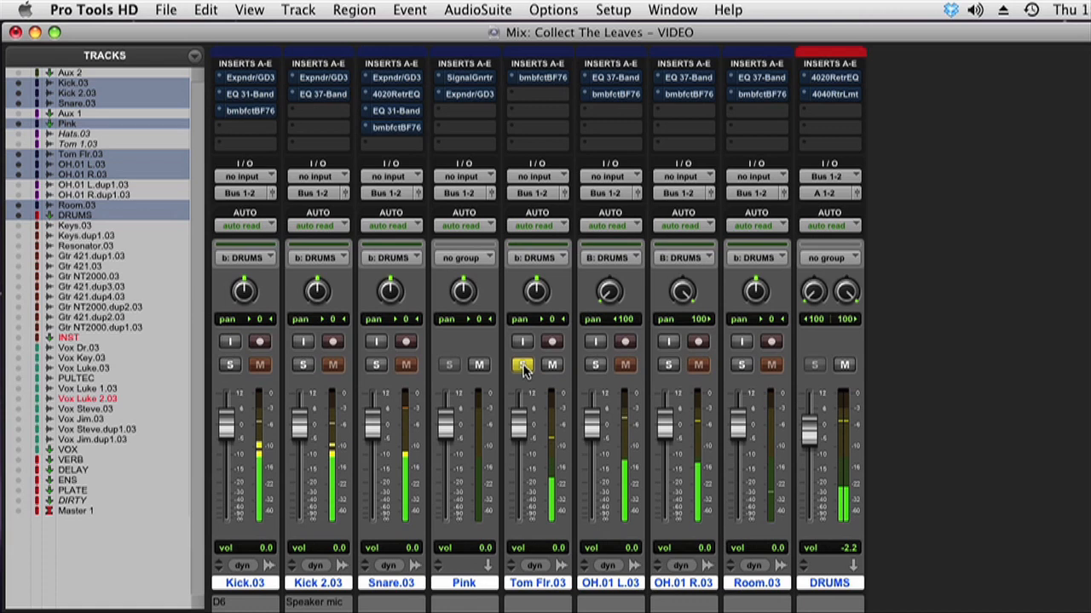
pyautogui.keyDown('super'); pyautogui.click(595, 365); pyautogui.keyUp('super')
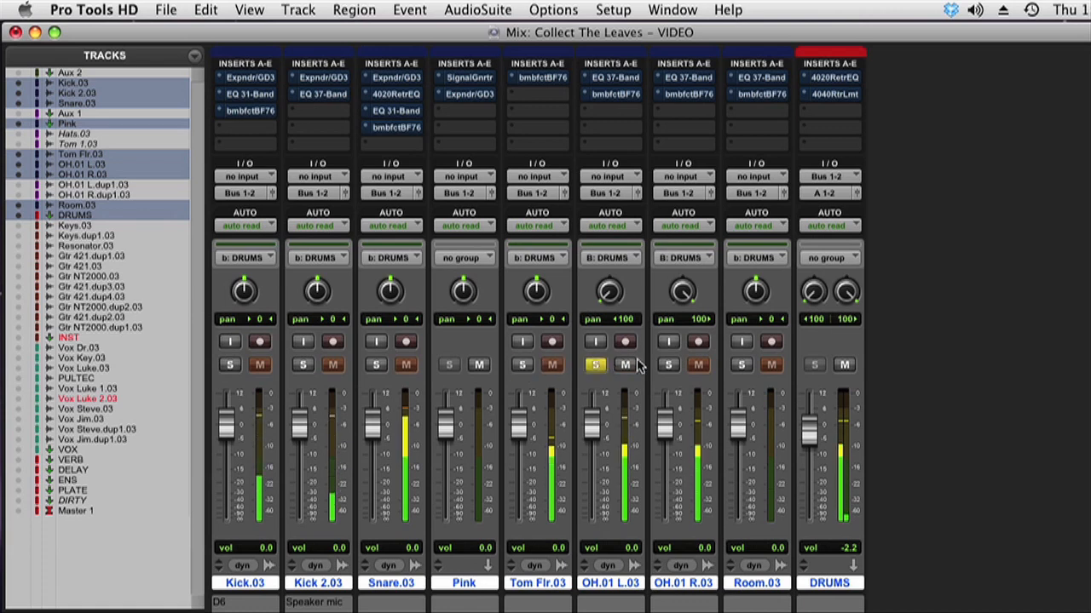
pyautogui.keyDown('super'); pyautogui.click(668, 364); pyautogui.keyUp('super')
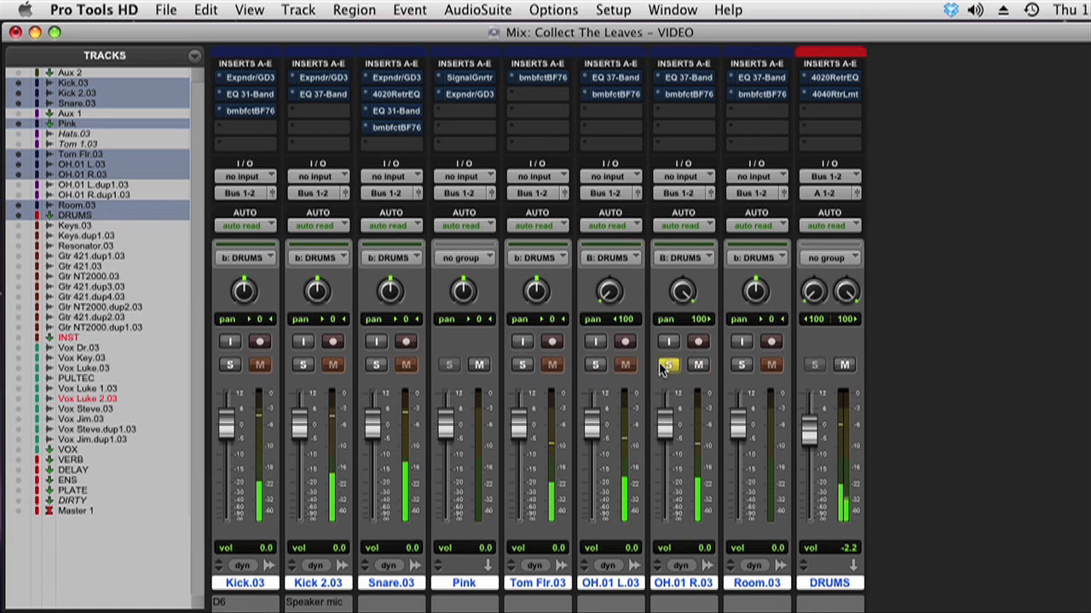
pyautogui.keyDown('super'); pyautogui.click(740, 366); pyautogui.keyUp('super')
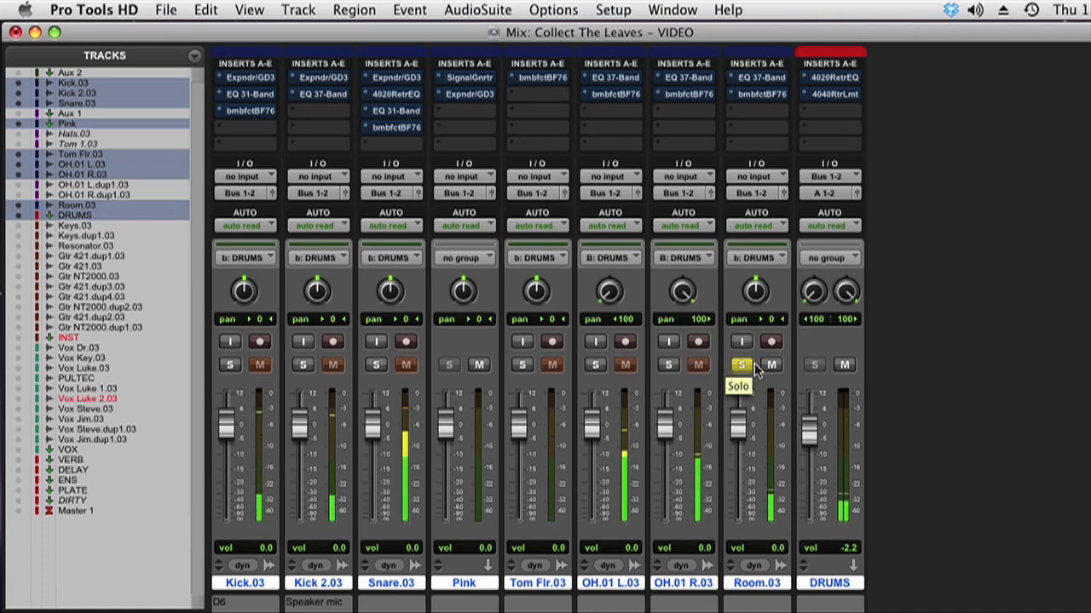
# Solo Kick.03 and activate its expander/gate with range -80 dB, attack 10 us, hold 5 ms, release 5 ms and threshold -12.3 dB.
pyautogui.keyDown('super'); pyautogui.click(230, 365); pyautogui.keyUp('super')
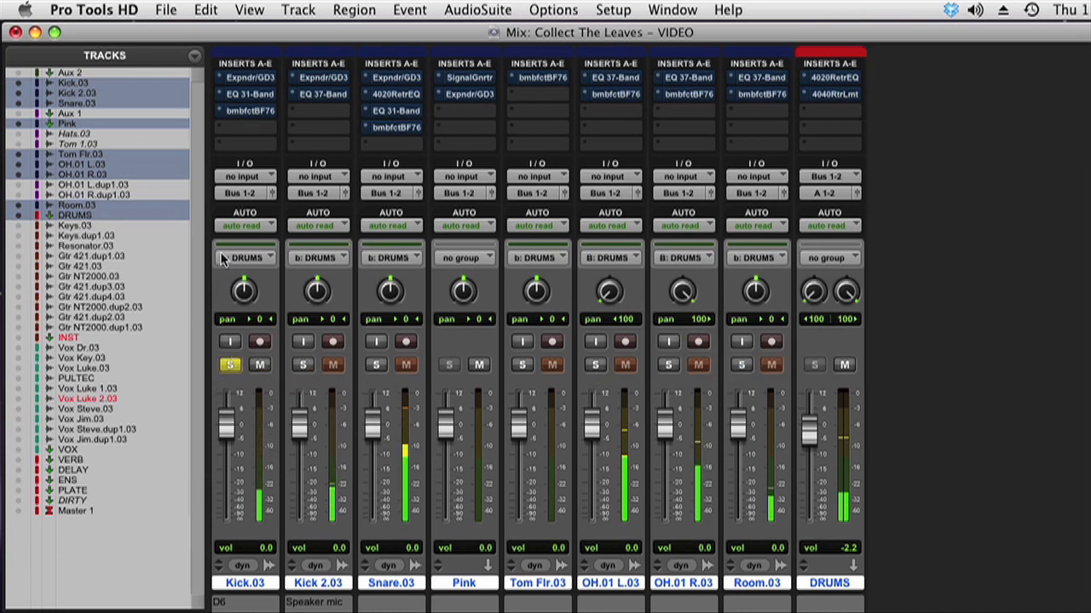
pyautogui.click(253, 76)
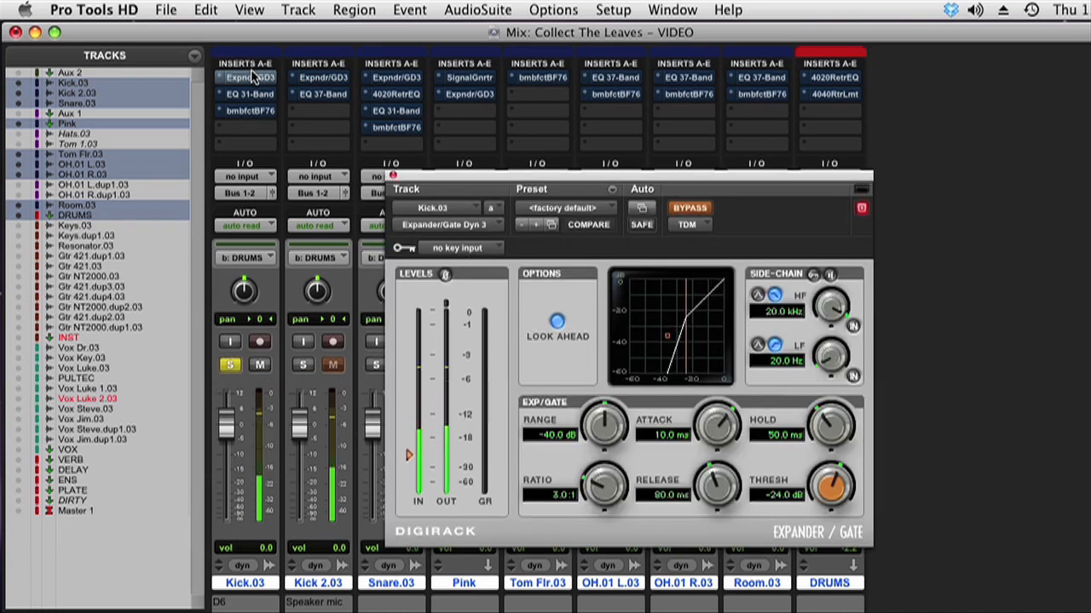
pyautogui.click(699, 208)
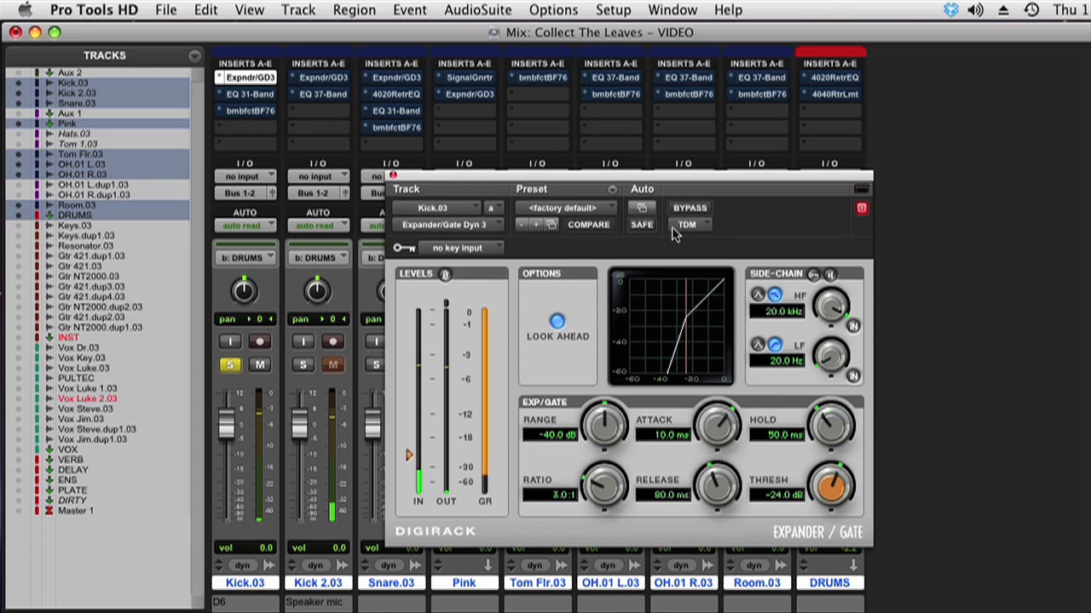
pyautogui.moveTo(617, 422); pyautogui.dragTo(617, 461)
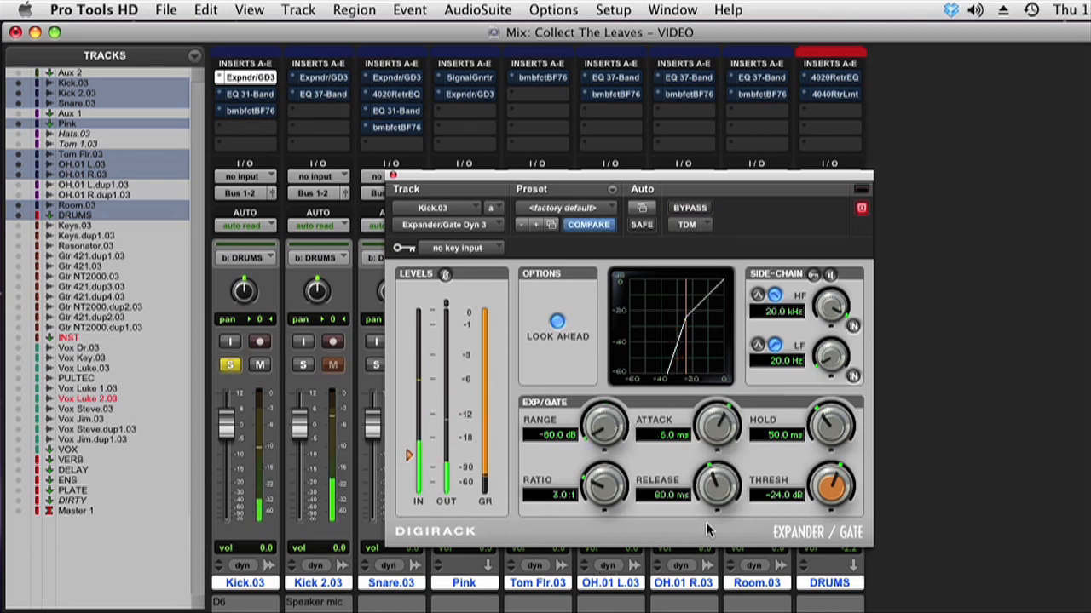
pyautogui.moveTo(722, 504); pyautogui.dragTo(719, 598)
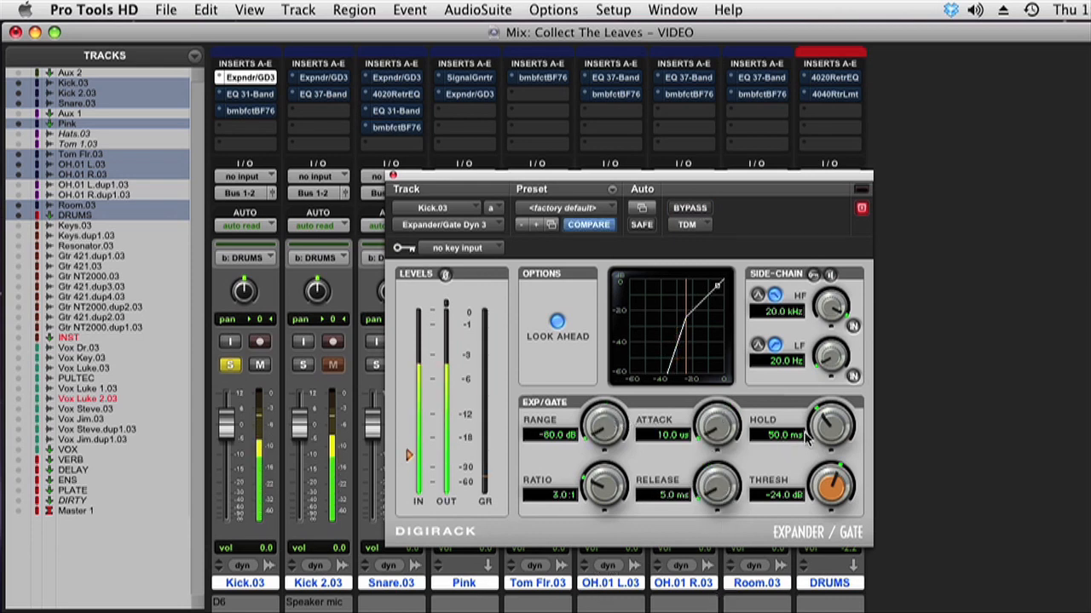
pyautogui.moveTo(828, 429); pyautogui.dragTo(825, 460)
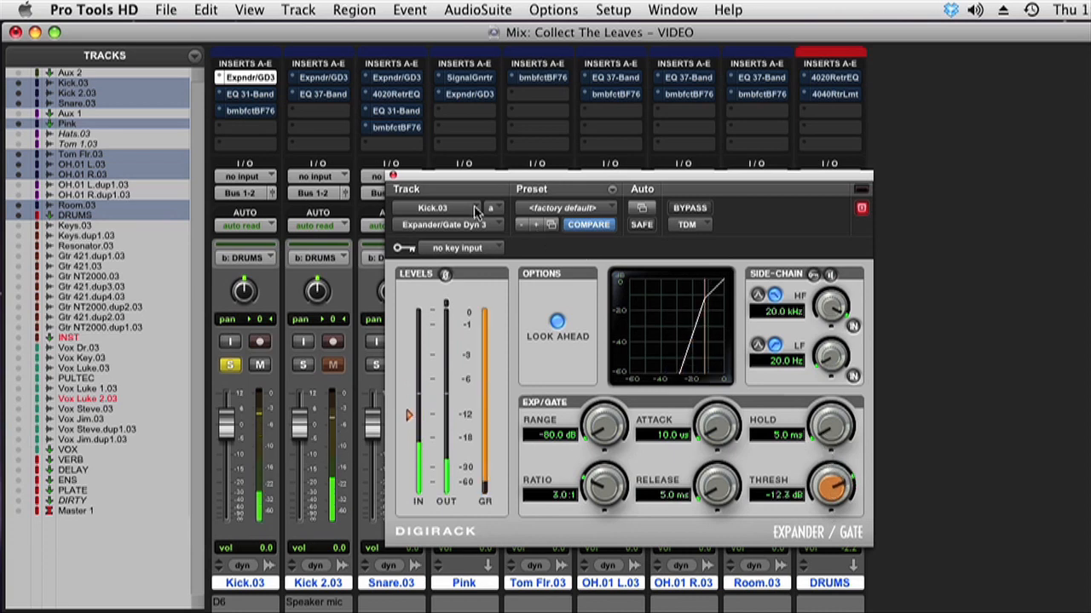
# Set the one-band EQ on Kick.03 to a 12 dB/oct high-pass filter at 1.68 kHz.
pyautogui.click(250, 93)
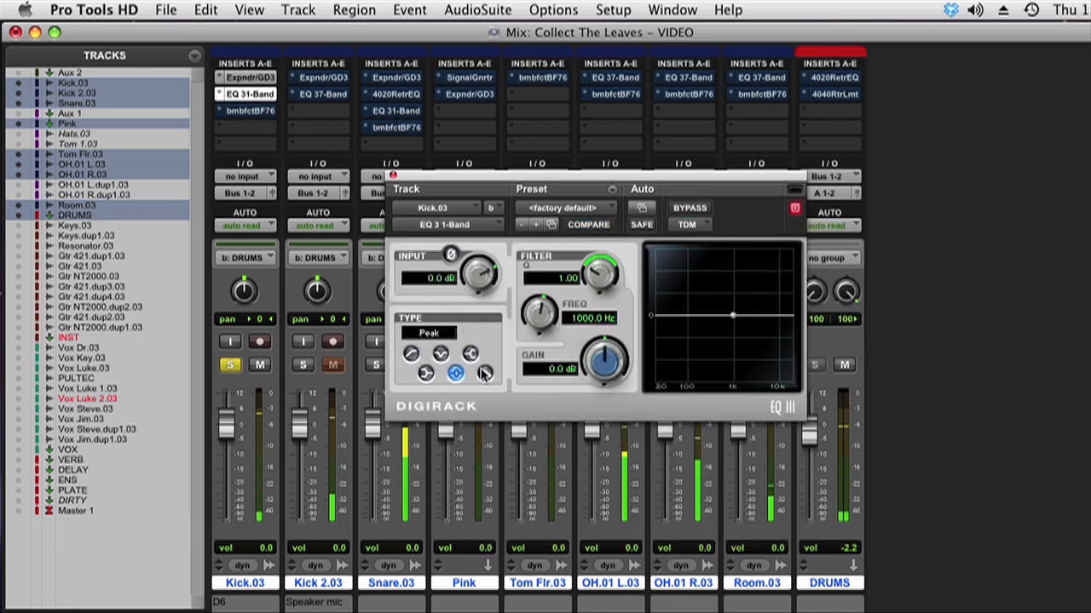
pyautogui.click(412, 353)
pyautogui.moveTo(557, 289); pyautogui.dragTo(543, 296)
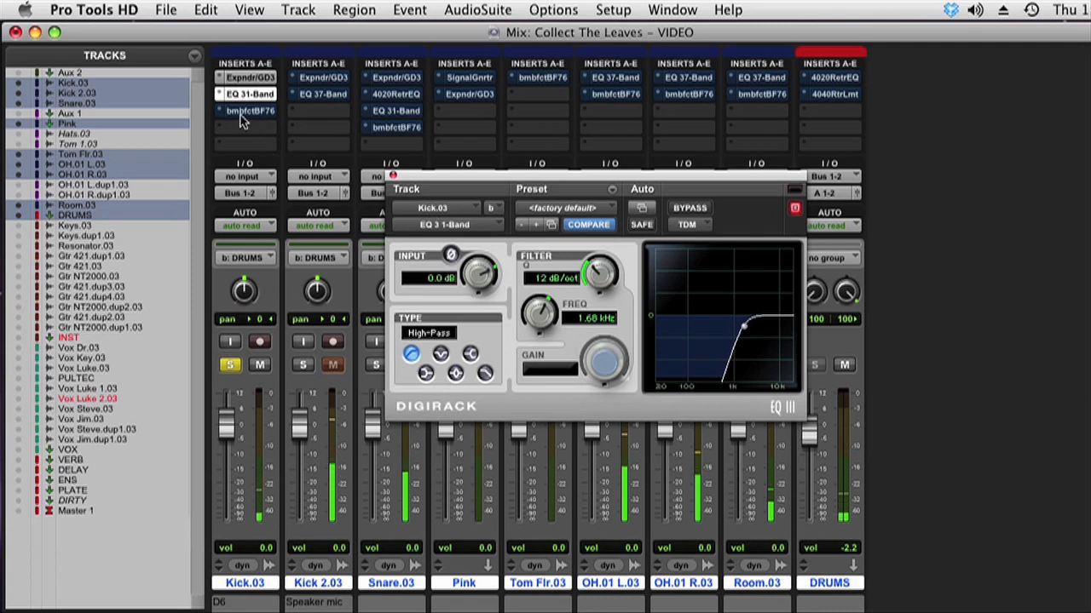
# Activate the BF76 limiter on Kick.03 with input at about 20, output at about 14 and release at about 7.
pyautogui.click(247, 112)
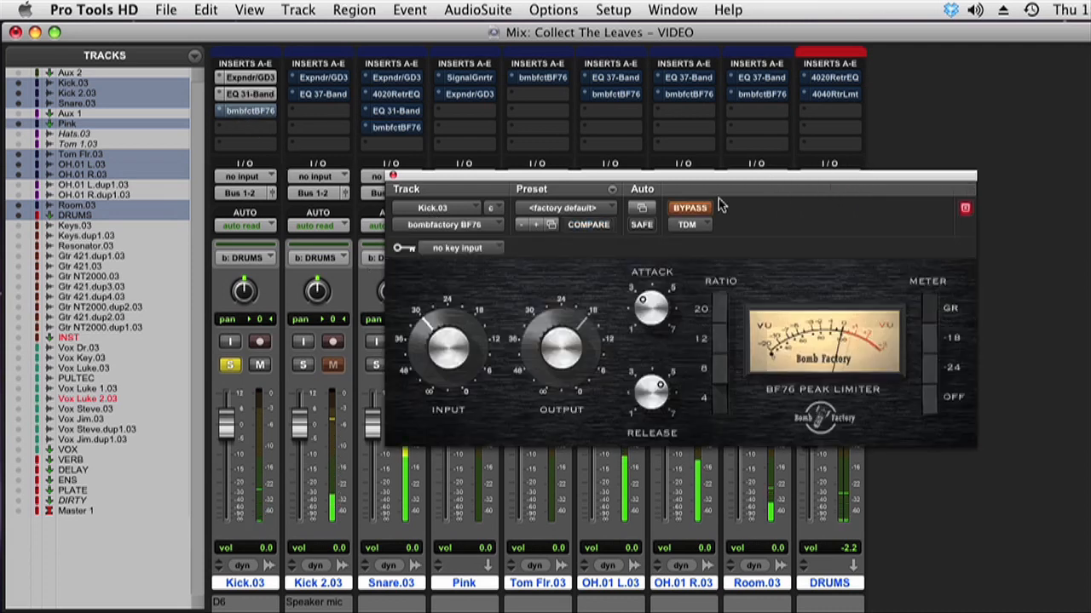
pyautogui.click(688, 208)
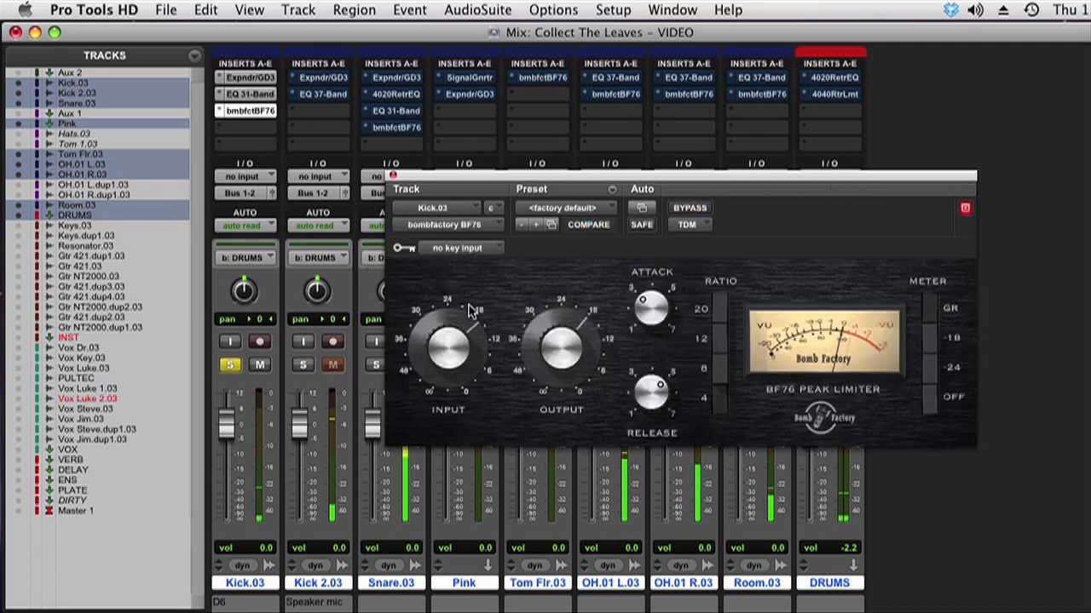
pyautogui.moveTo(472, 310); pyautogui.dragTo(471, 324)
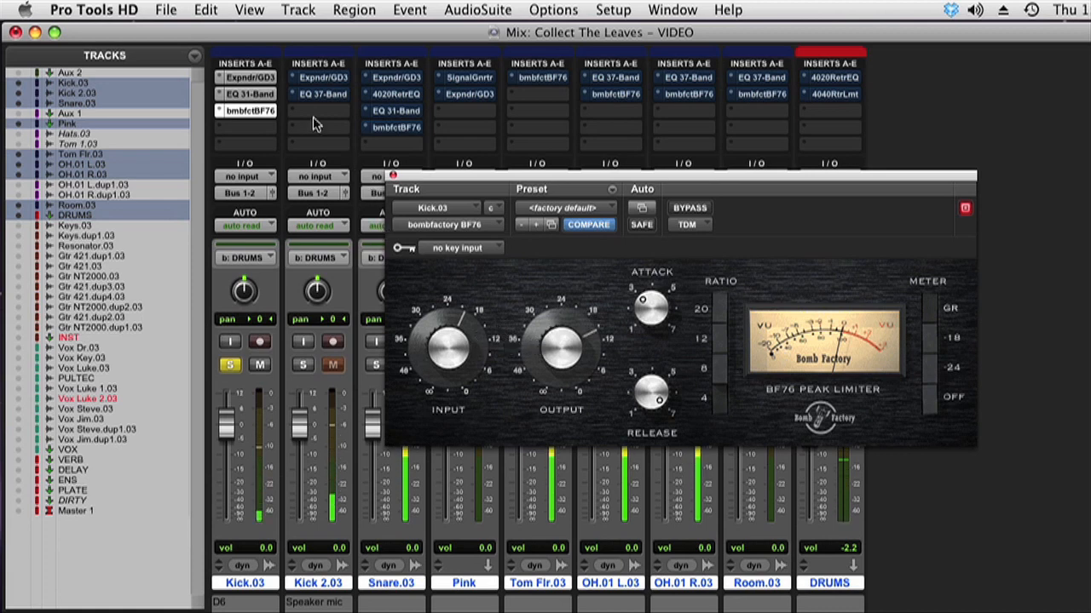
# Solo Kick 2.03 and activate its expander/gate with range -80 dB, attack 10 us, hold 23.2 ms and threshold -15.9 dB.
pyautogui.click(306, 363)
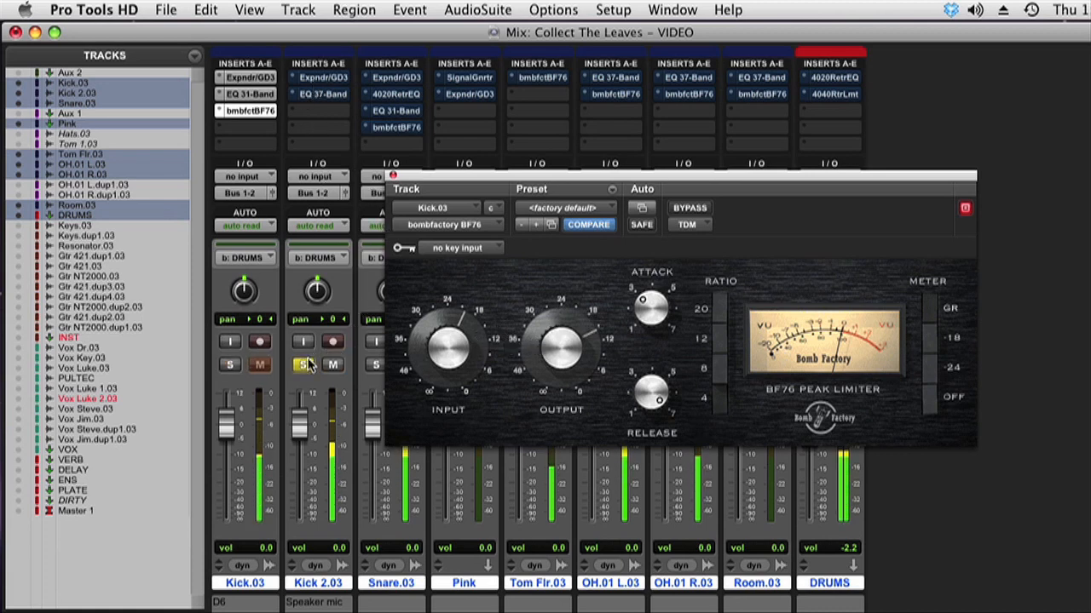
pyautogui.click(319, 77)
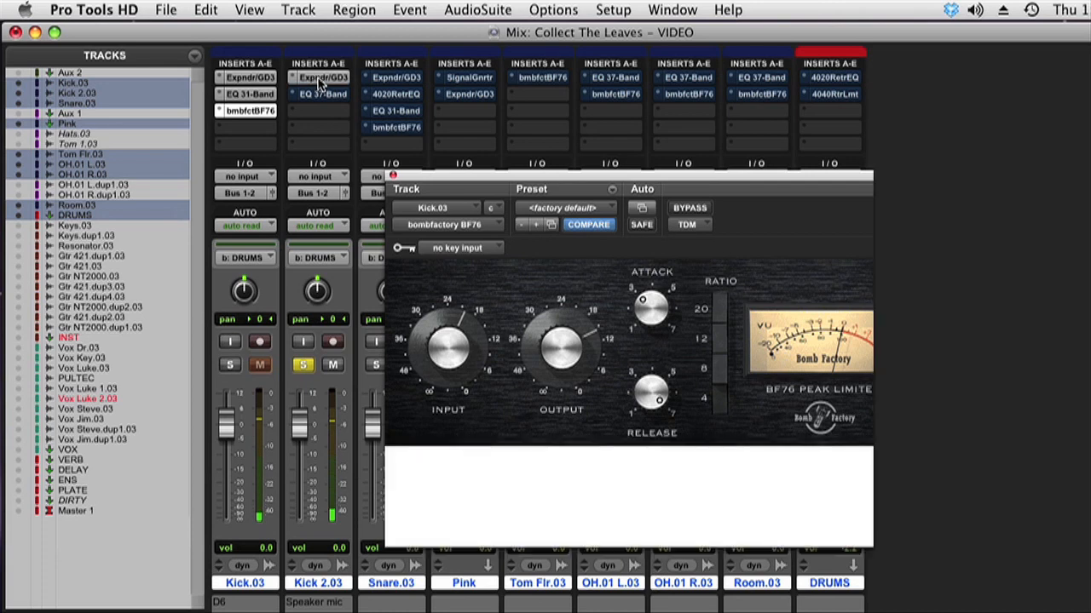
pyautogui.moveTo(599, 548); pyautogui.dragTo(641, 545)
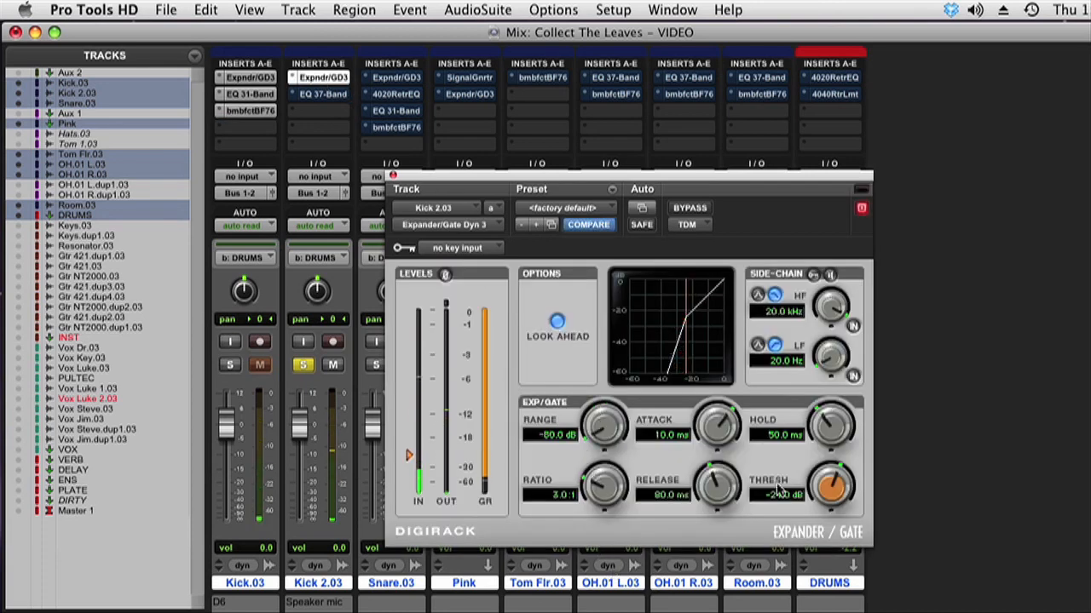
pyautogui.moveTo(826, 489); pyautogui.dragTo(823, 458)
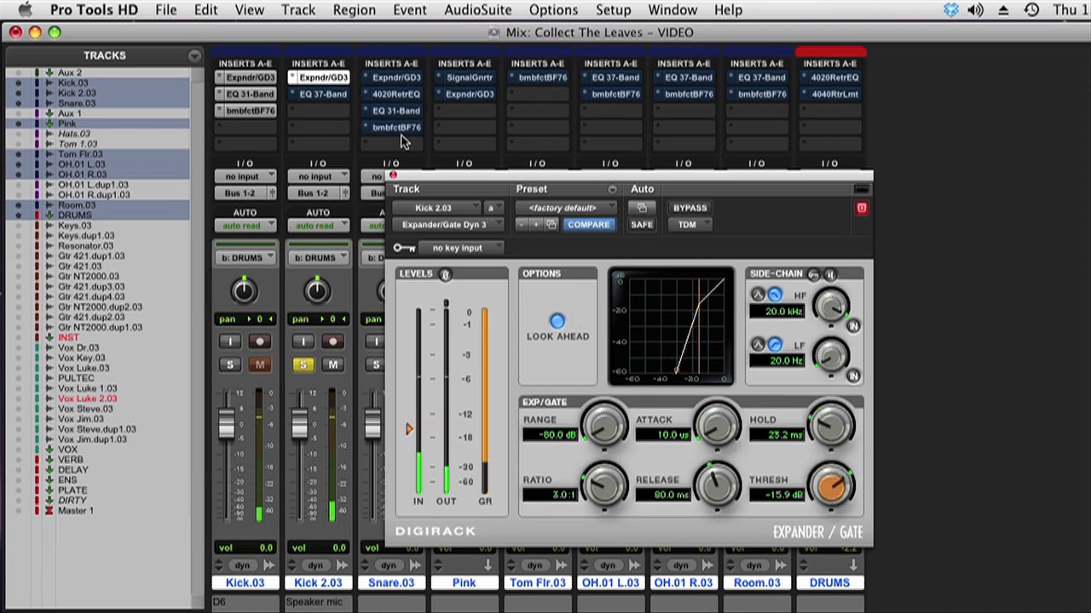
# Enable a 24 dB/oct low-pass filter at 171.6 Hz in the seven-band EQ on Kick 2.03.
pyautogui.click(322, 94)
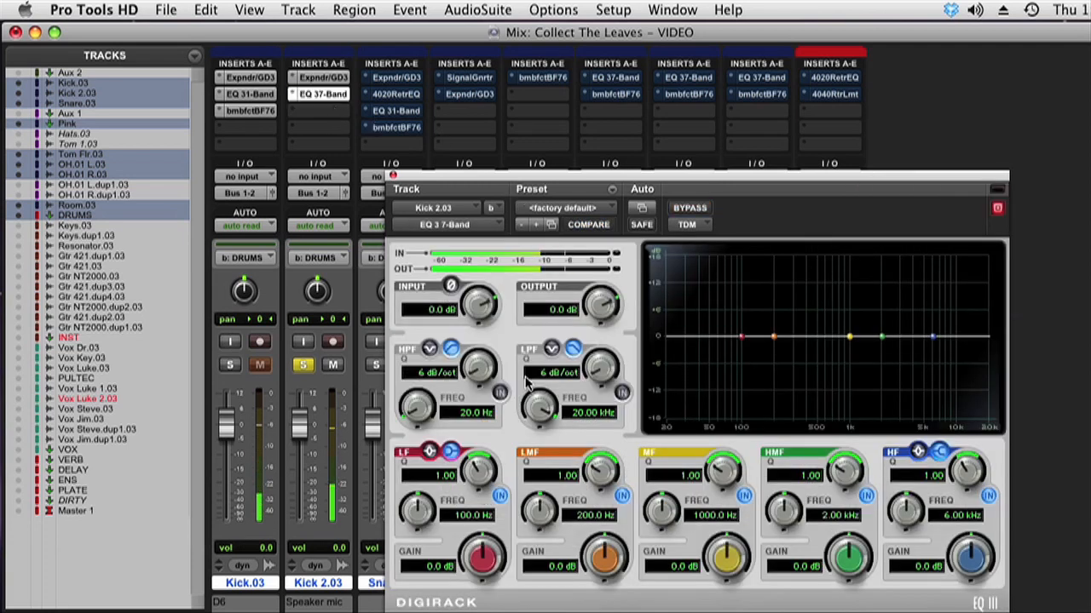
pyautogui.click(622, 392)
pyautogui.moveTo(600, 368); pyautogui.dragTo(591, 241)
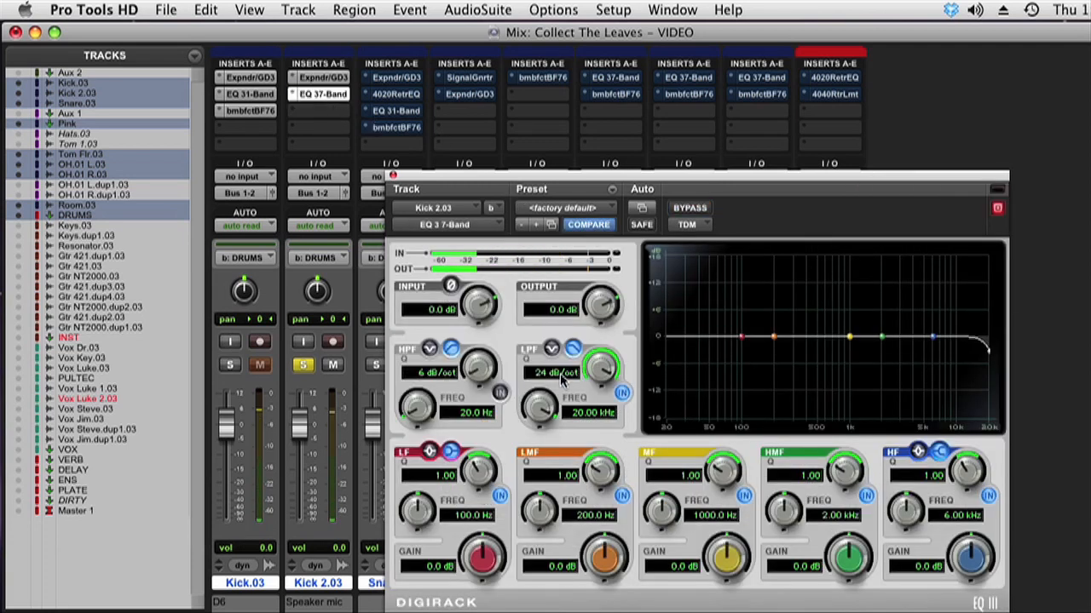
pyautogui.moveTo(545, 408); pyautogui.dragTo(611, 545)
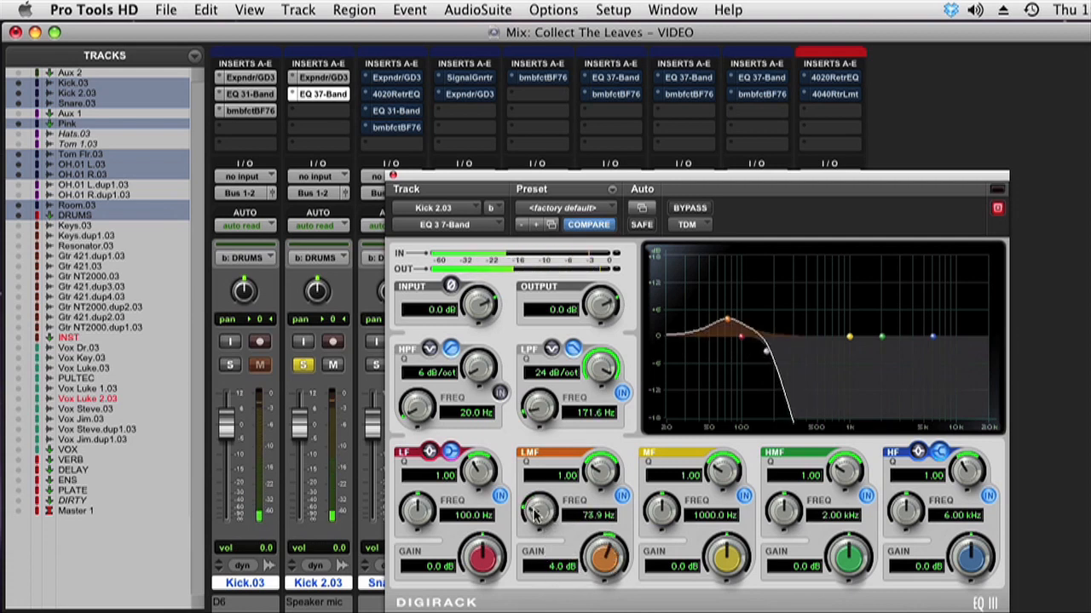
# Shape the Kick 2.03 EQ's low-mid band to 5.4 dB at 67.1 Hz with Q 0.53, and set the EQ output to -3.9 dB.
pyautogui.moveTo(533, 509); pyautogui.dragTo(531, 513)
pyautogui.moveTo(608, 476); pyautogui.dragTo(597, 498)
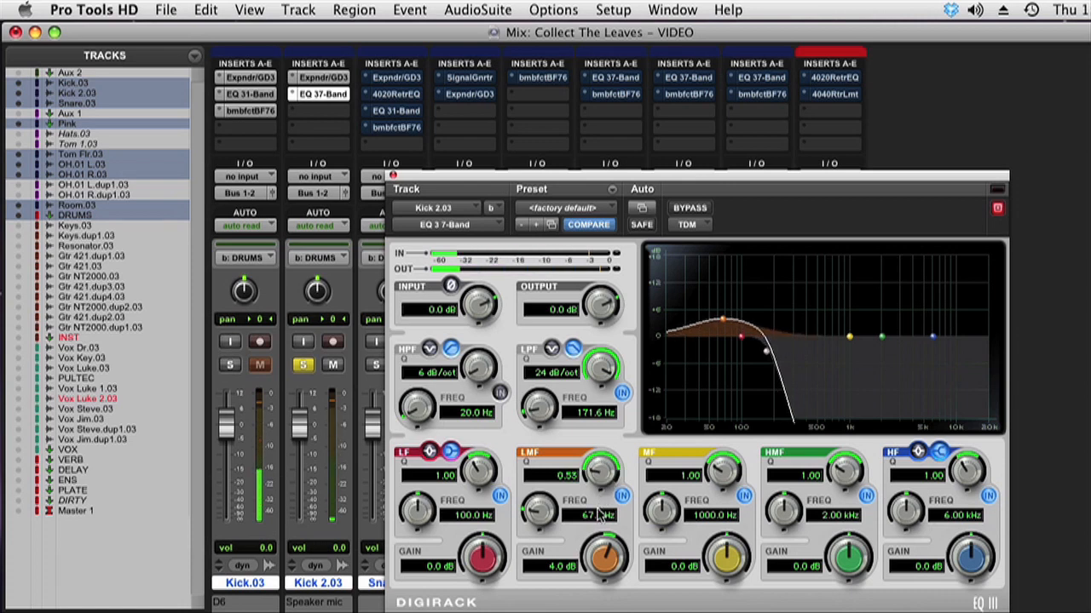
pyautogui.moveTo(605, 562); pyautogui.dragTo(607, 554)
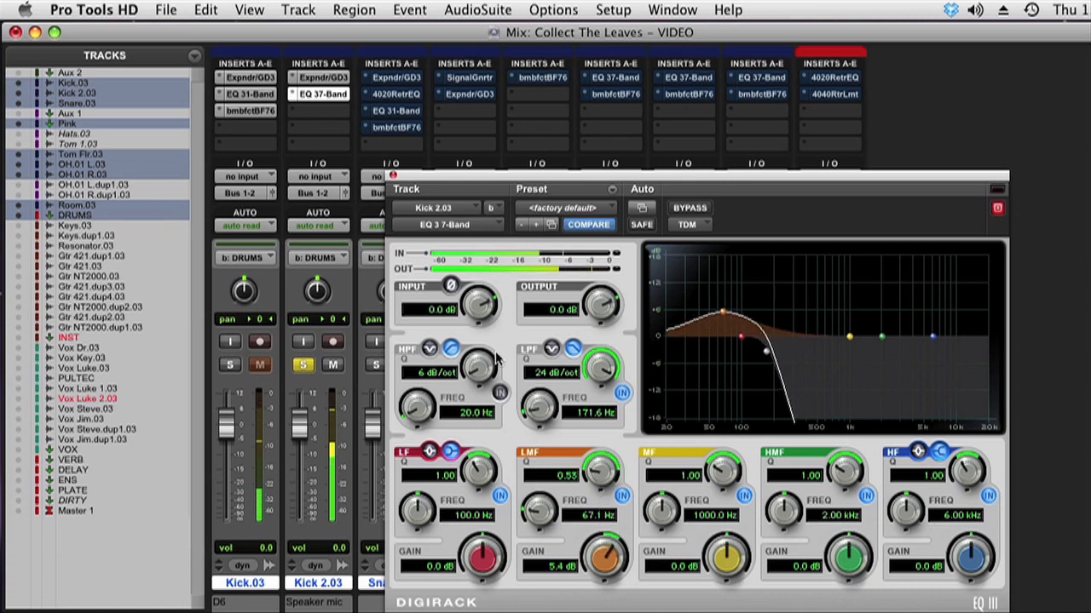
pyautogui.moveTo(605, 307); pyautogui.dragTo(607, 327)
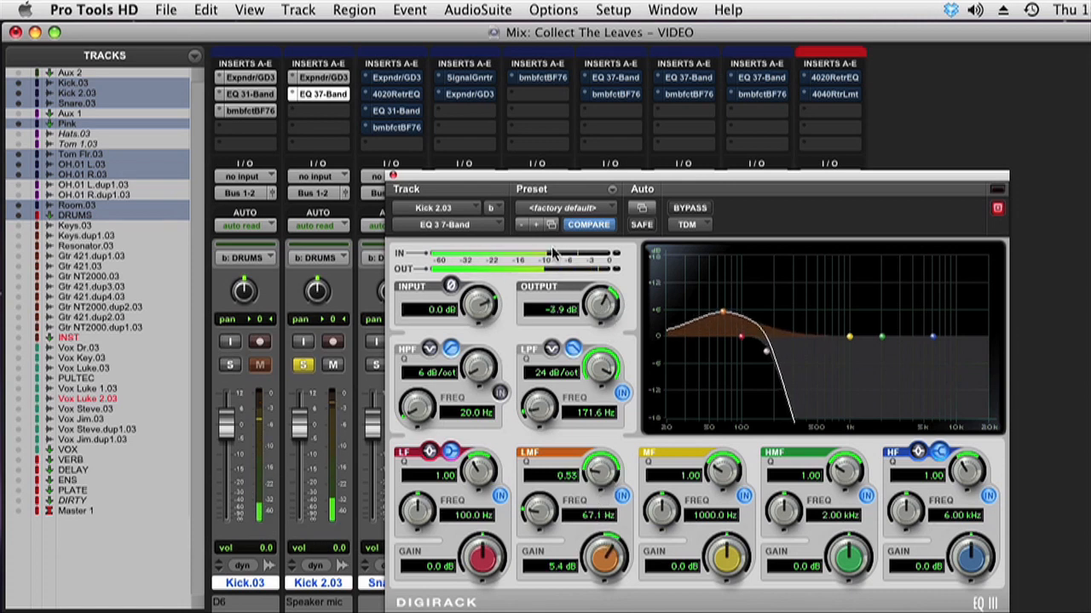
pyautogui.click(394, 177)
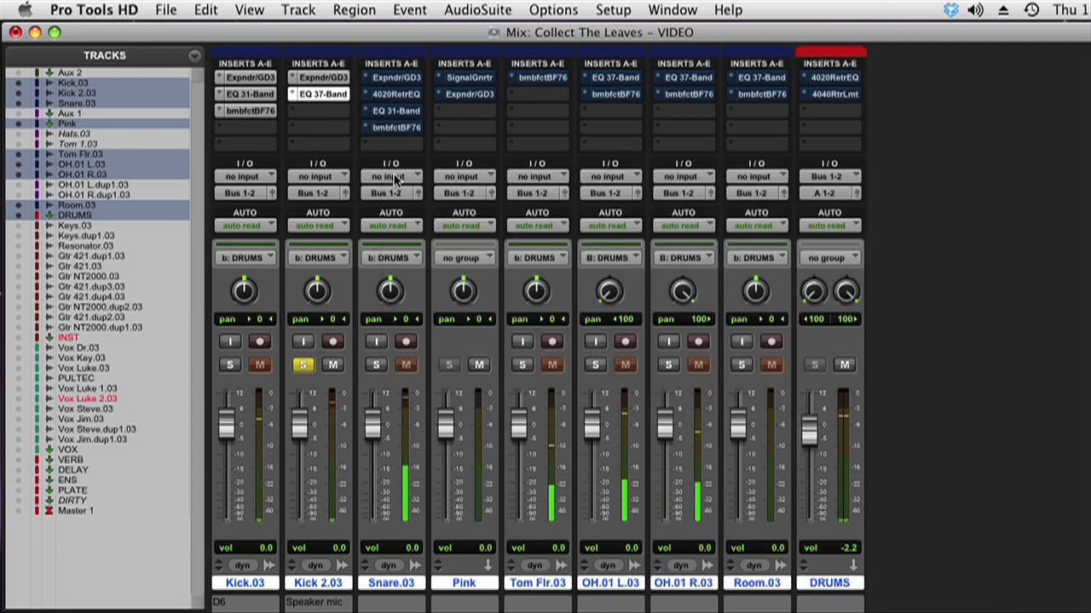
# Copy the BF76 limiter from Kick.03 to Kick 2.03 and set its input to about 30.
pyautogui.moveTo(248, 113); pyautogui.dragTo(322, 112)
pyautogui.click(322, 112)
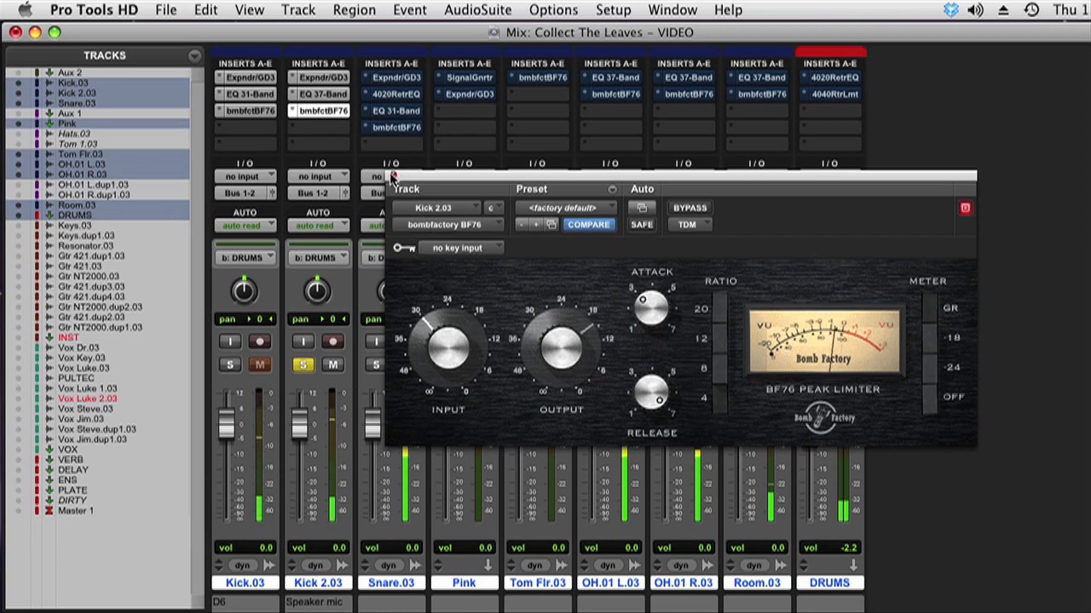
pyautogui.click(392, 177)
# Solo Snare.03 and activate its expander/gate with attack 10 us and threshold -12.6 dB.
pyautogui.click(375, 364)
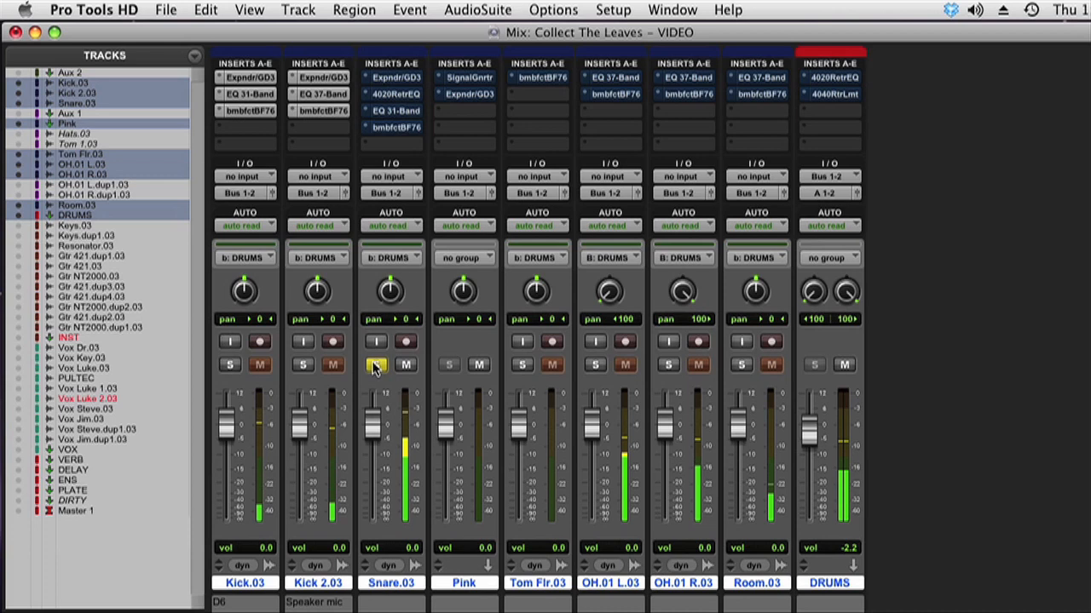
pyautogui.click(397, 79)
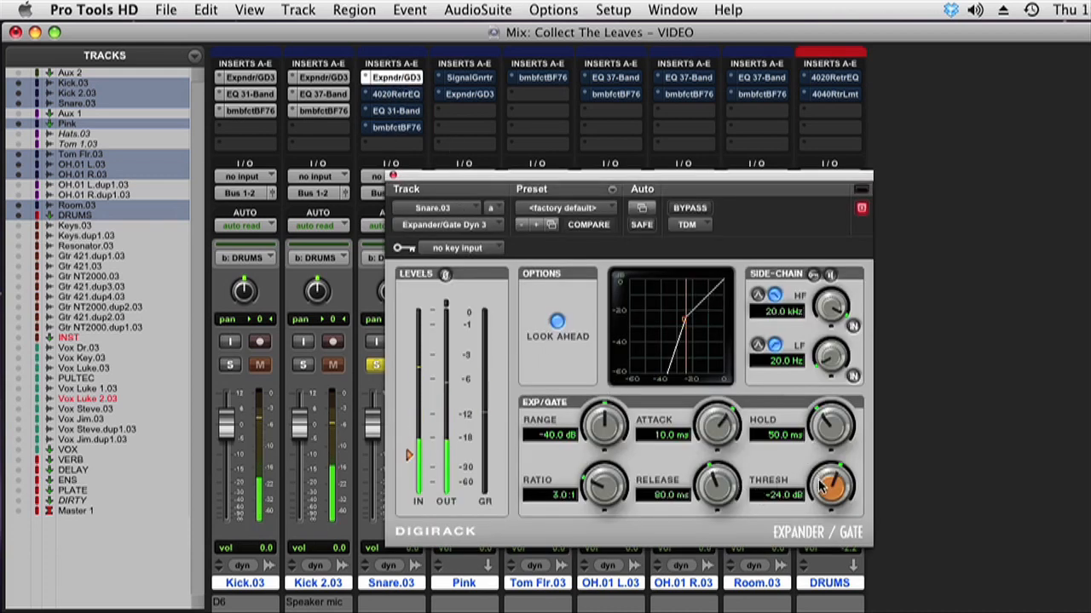
pyautogui.moveTo(820, 485); pyautogui.dragTo(818, 447)
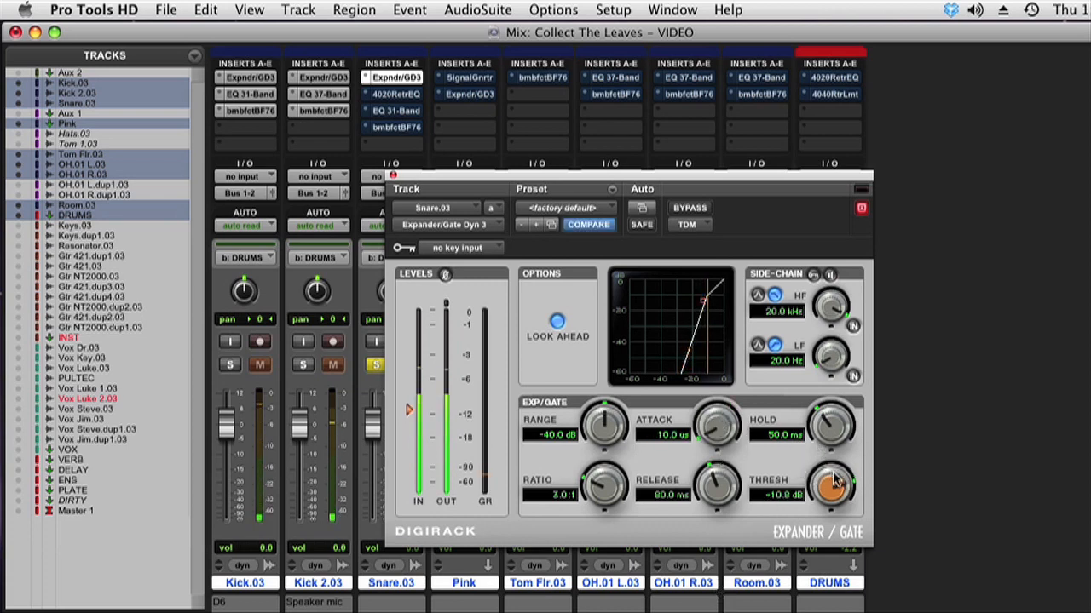
pyautogui.moveTo(836, 476); pyautogui.dragTo(836, 483)
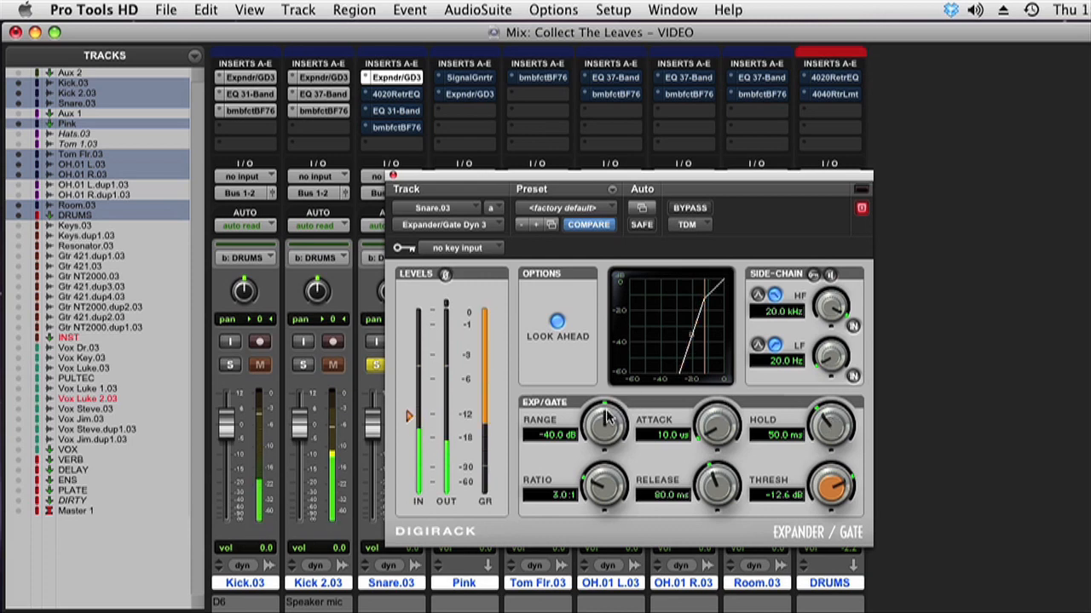
# Set the Snare.03 gate's range to -17.2 dB, hold to 42.3 ms and release to 39.7 ms.
pyautogui.moveTo(604, 418); pyautogui.dragTo(593, 346)
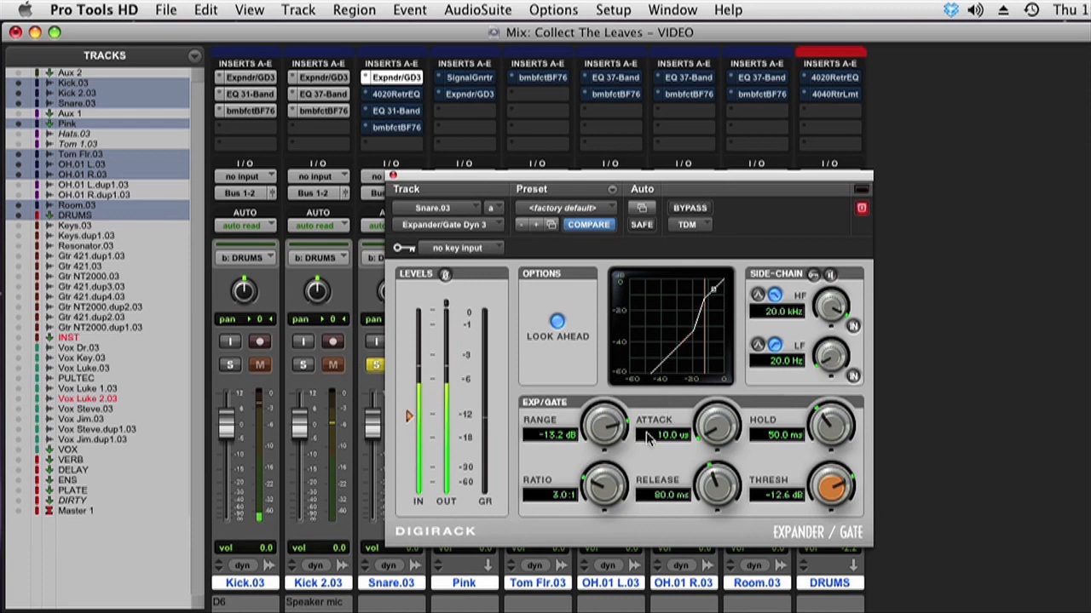
pyautogui.moveTo(606, 422); pyautogui.dragTo(604, 434)
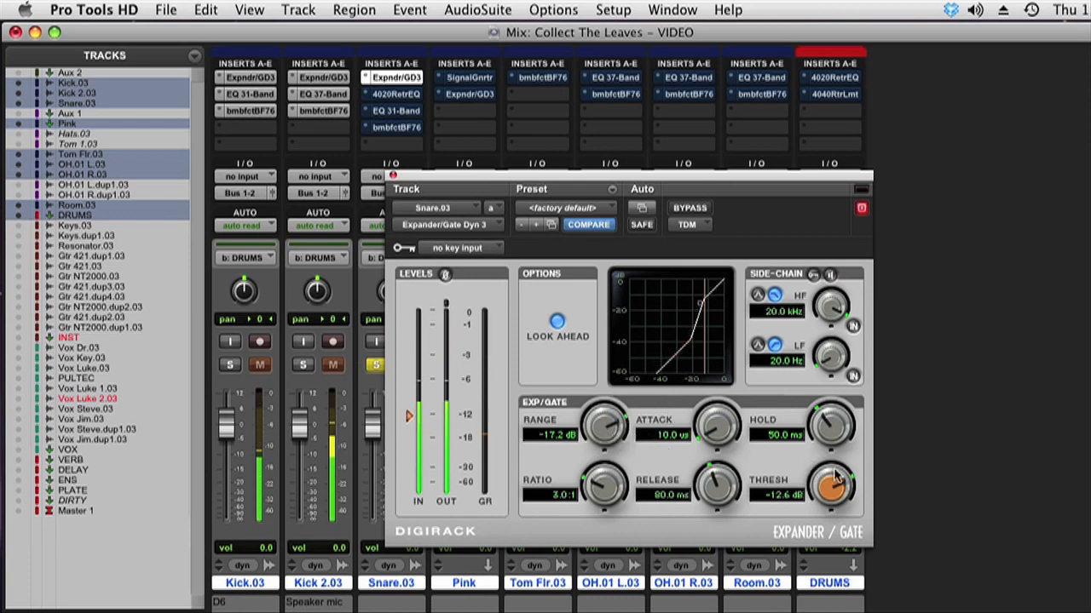
pyautogui.moveTo(828, 429); pyautogui.dragTo(827, 437)
pyautogui.moveTo(712, 482); pyautogui.dragTo(710, 496)
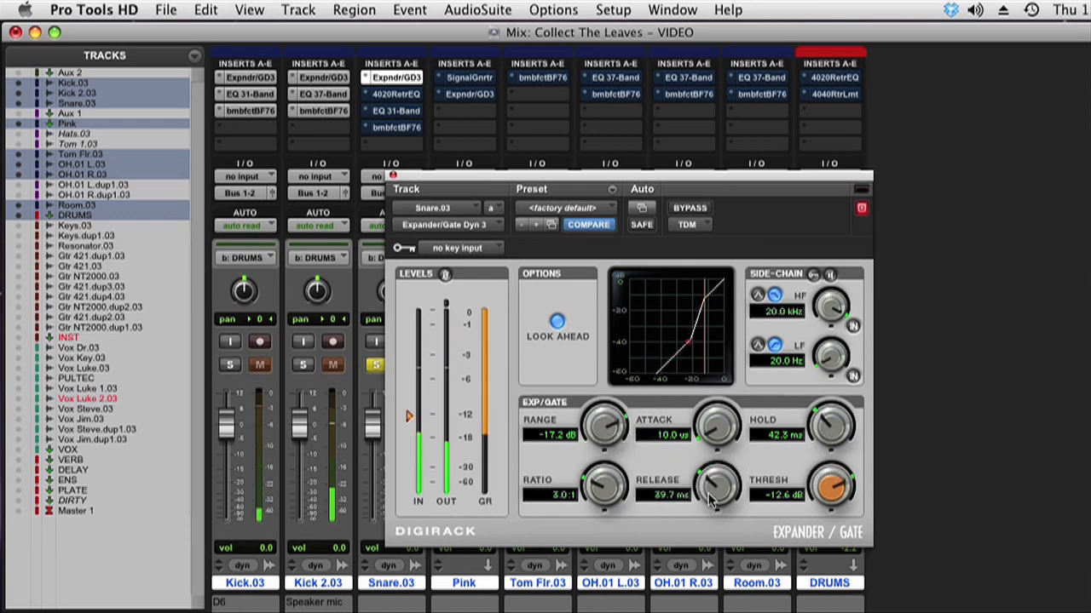
# Activate the 4020 Retro EQ on Snare.03 and boost its HMF band and its LMF band just above 1 kHz.
pyautogui.click(403, 96)
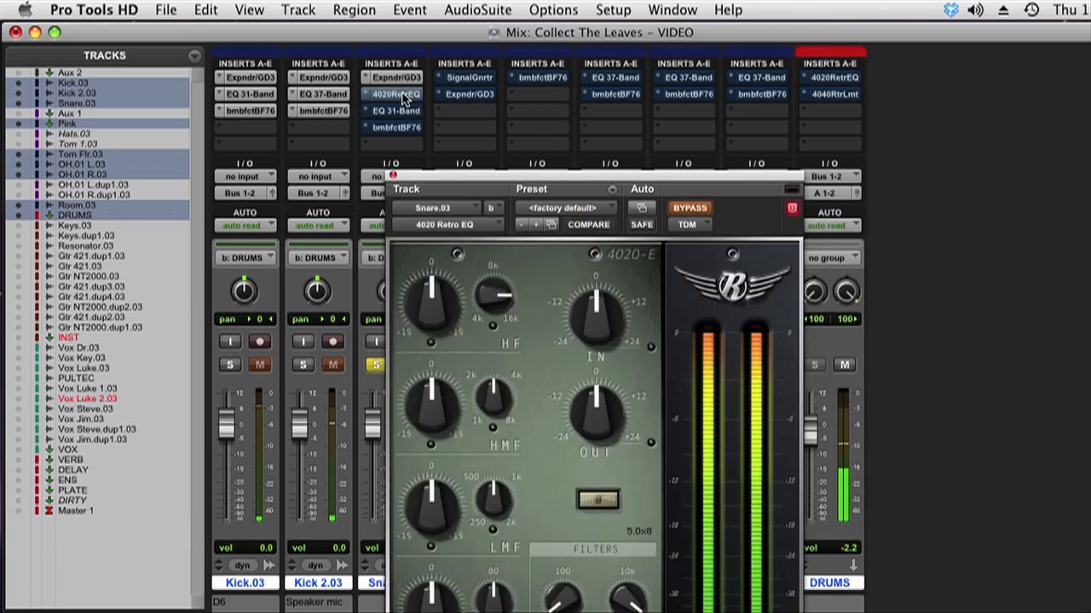
pyautogui.keyDown('super'); pyautogui.click(404, 97); pyautogui.keyUp('super')
pyautogui.moveTo(434, 390); pyautogui.dragTo(438, 319)
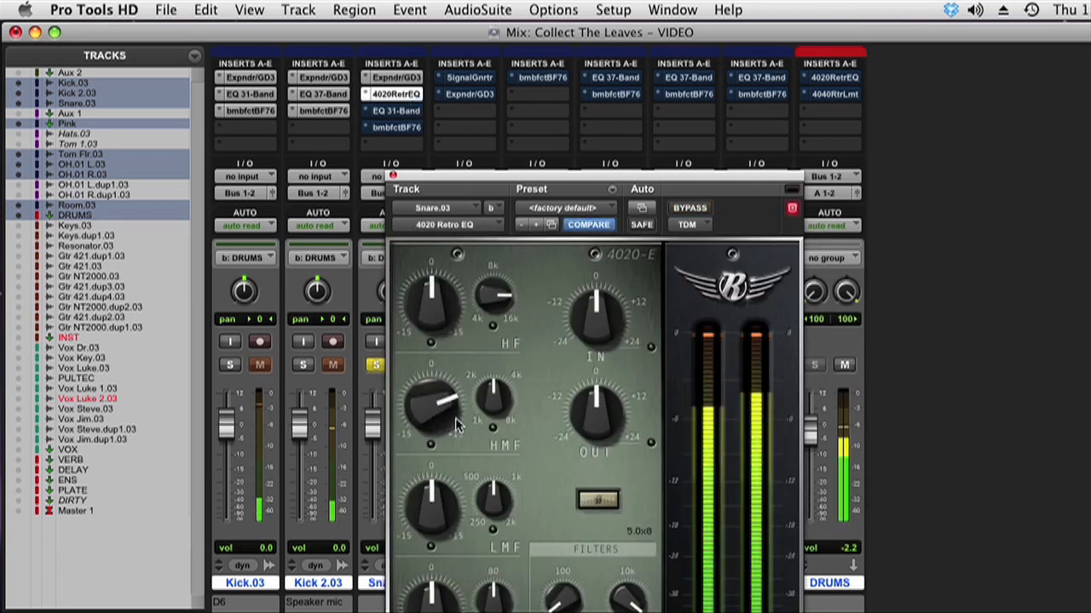
pyautogui.moveTo(502, 504); pyautogui.dragTo(500, 469)
pyautogui.moveTo(438, 501); pyautogui.dragTo(443, 437)
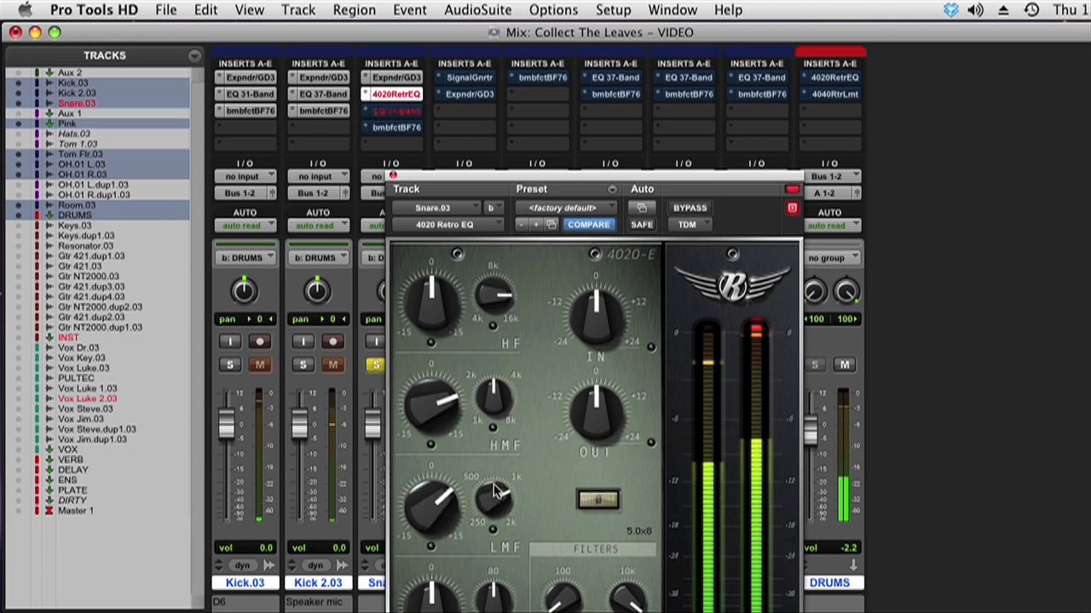
# Lower the Snare.03 Retro EQ's output slightly below 0 and boost its HF band at about 8 kHz.
pyautogui.moveTo(604, 421); pyautogui.dragTo(607, 439)
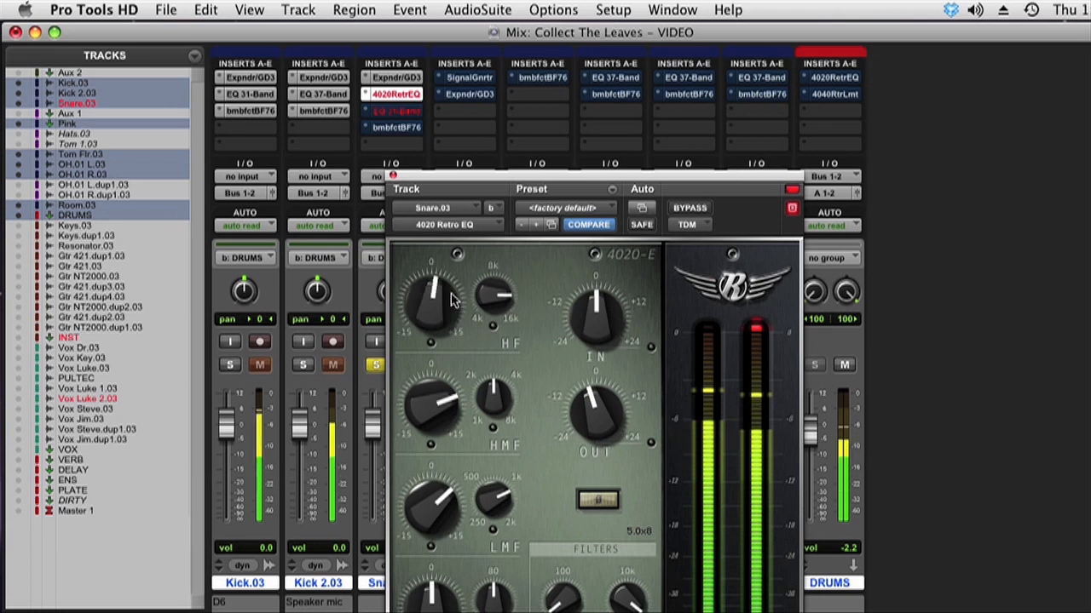
pyautogui.moveTo(452, 298); pyautogui.dragTo(452, 284)
pyautogui.moveTo(496, 297); pyautogui.dragTo(495, 381)
pyautogui.moveTo(447, 325); pyautogui.dragTo(445, 285)
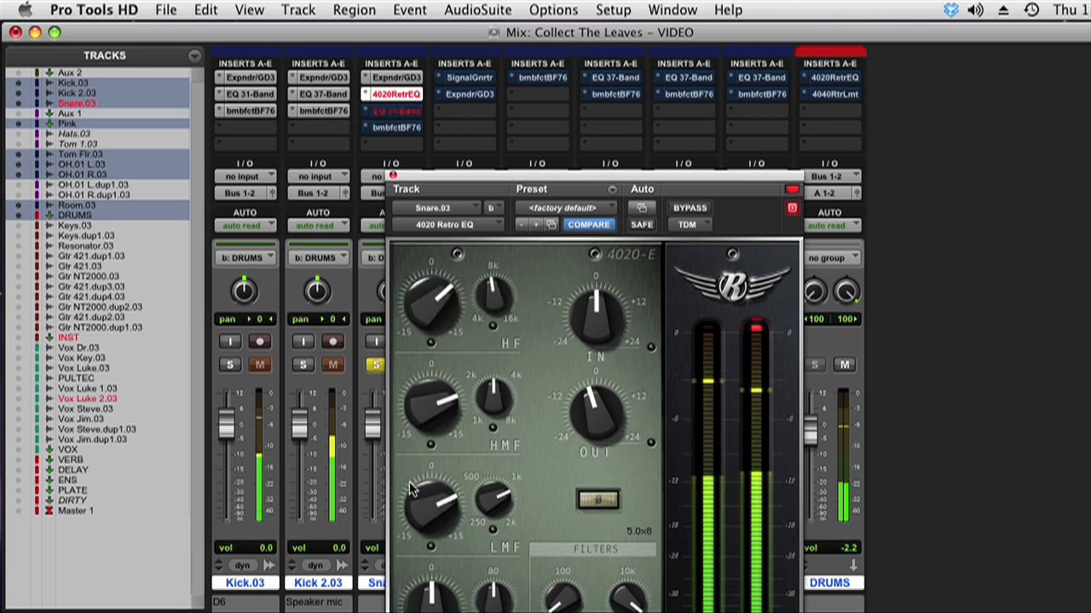
pyautogui.click(393, 175)
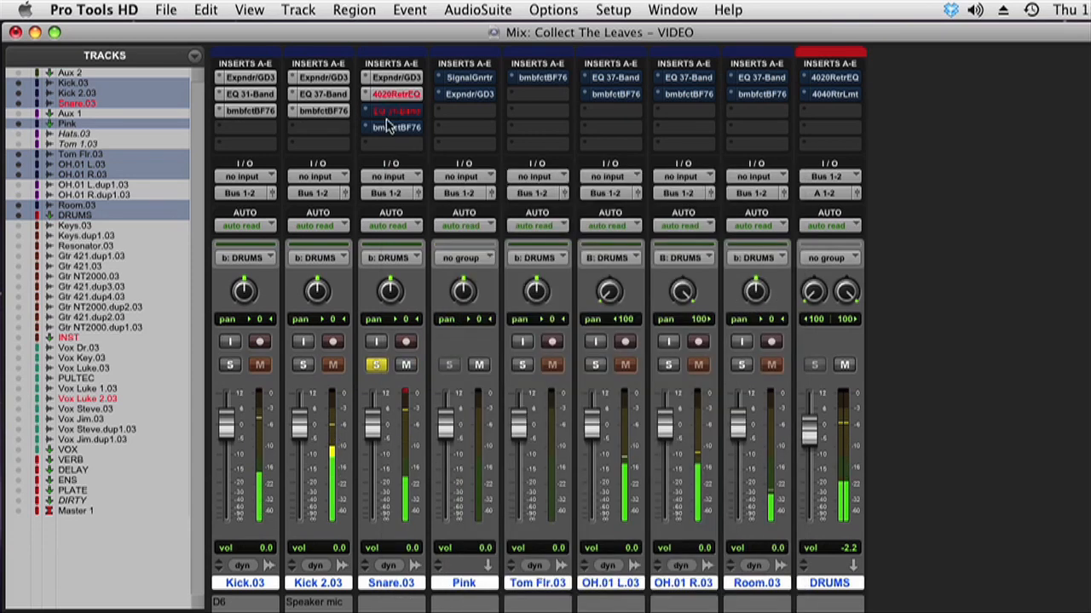
# Activate the one-band EQ on Snare.03 and cut its peak filter by 8.4 dB at 437.1 Hz.
pyautogui.click(386, 113)
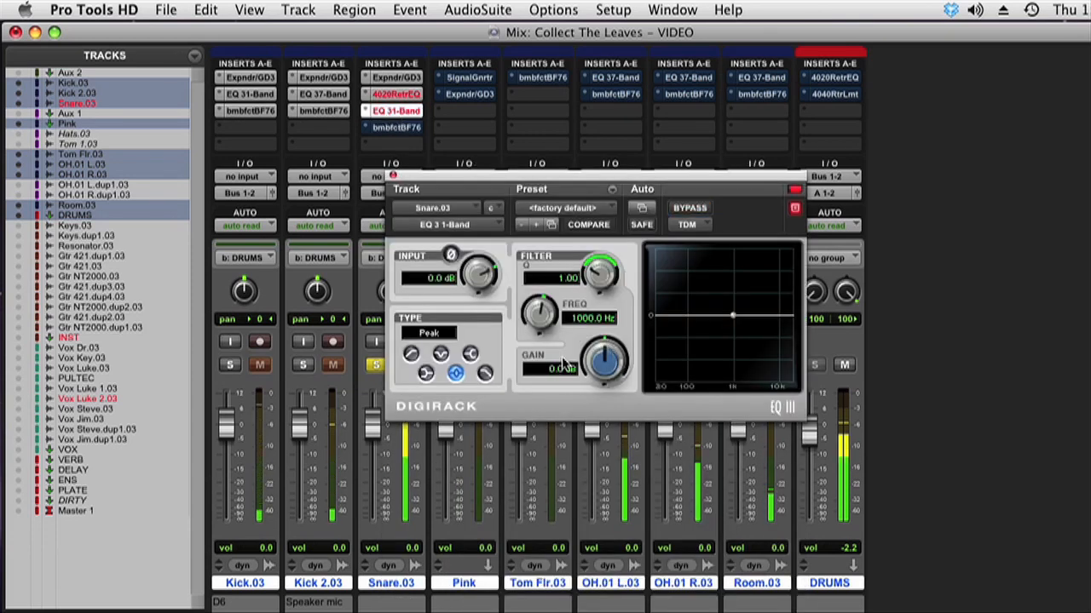
pyautogui.moveTo(539, 315); pyautogui.dragTo(539, 351)
pyautogui.moveTo(605, 365); pyautogui.dragTo(542, 305)
pyautogui.moveTo(605, 362); pyautogui.dragTo(604, 439)
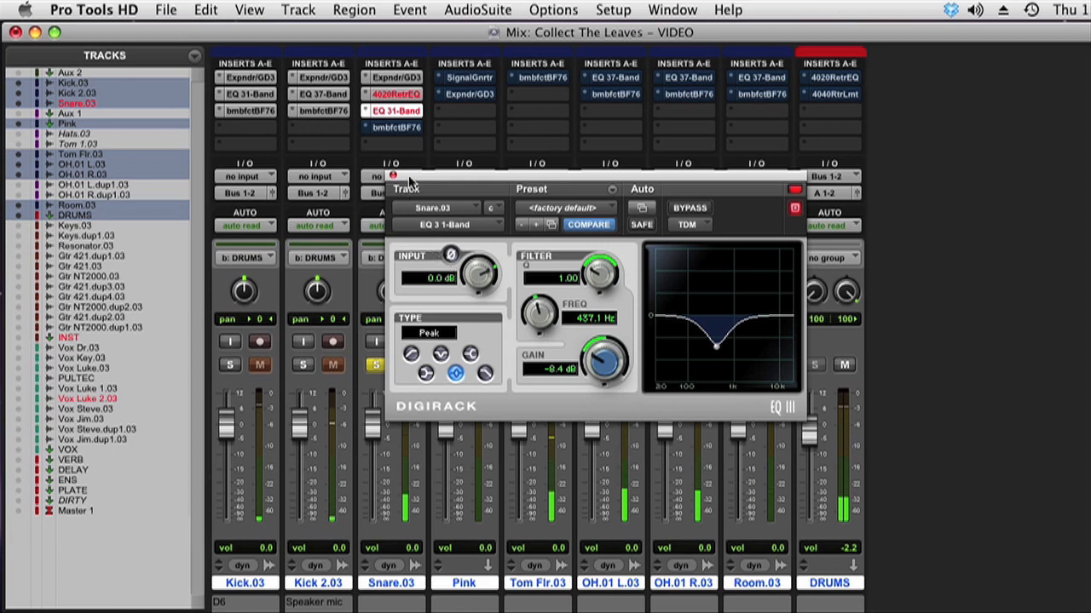
# Activate the BF76 limiter on Snare.03 and set its release to about 7.
pyautogui.click(391, 127)
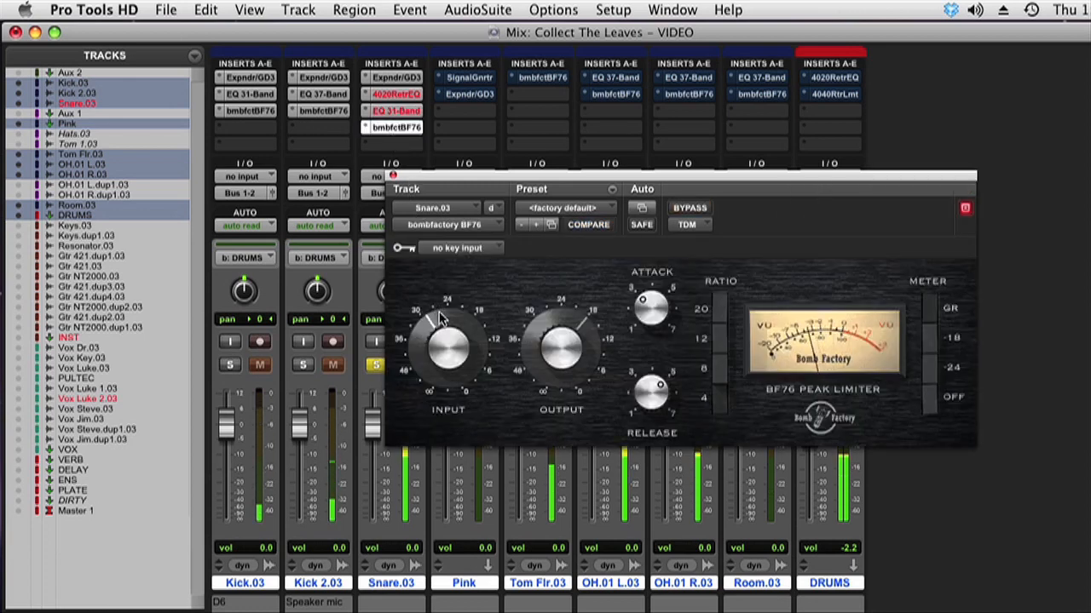
pyautogui.moveTo(660, 398); pyautogui.dragTo(659, 315)
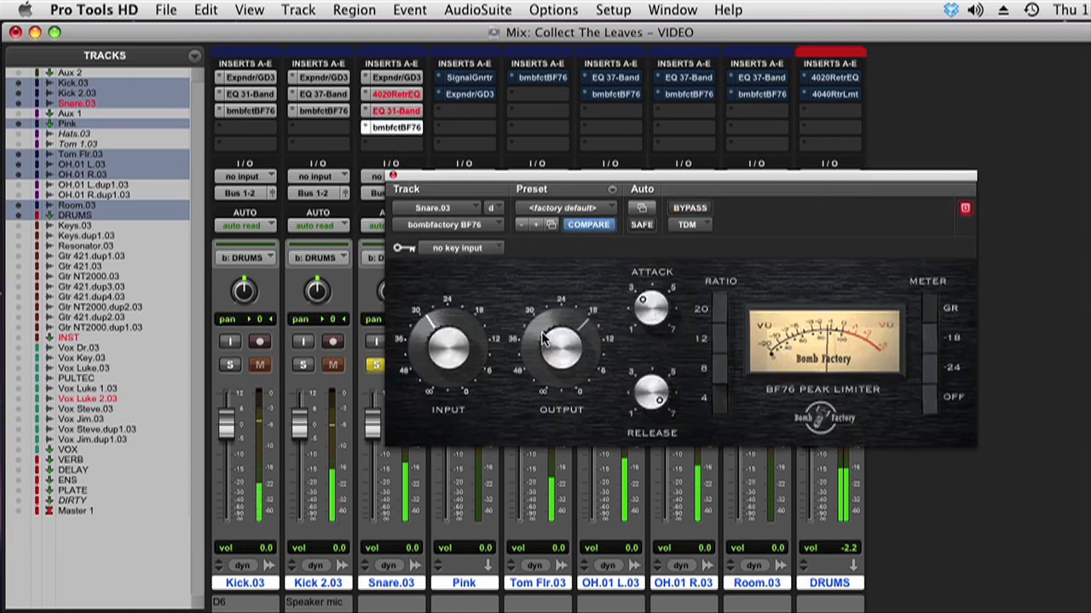
pyautogui.moveTo(508, 185); pyautogui.dragTo(578, 185)
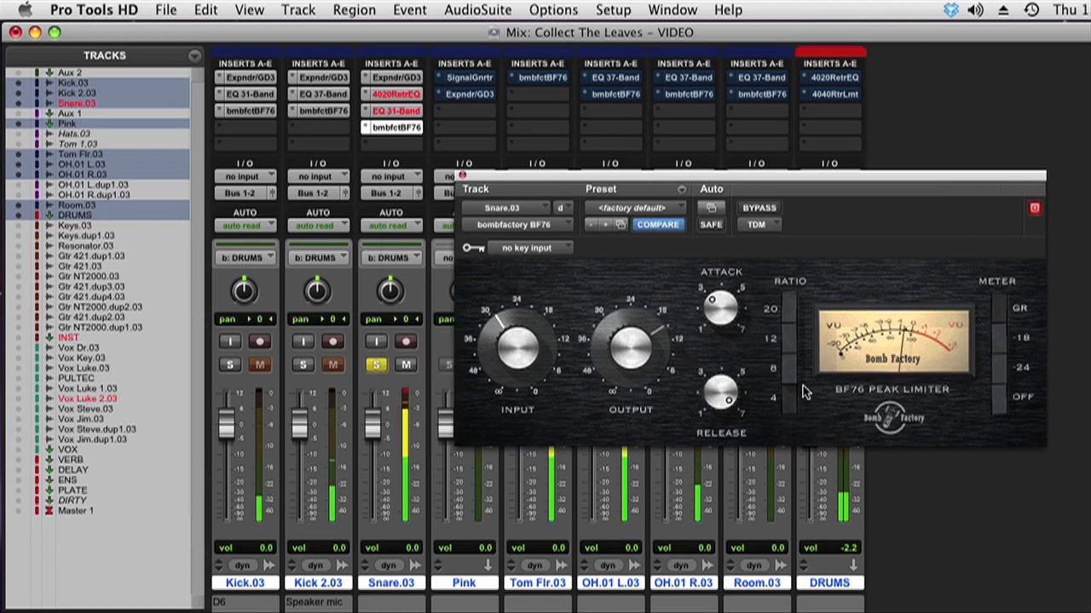
pyautogui.click(461, 177)
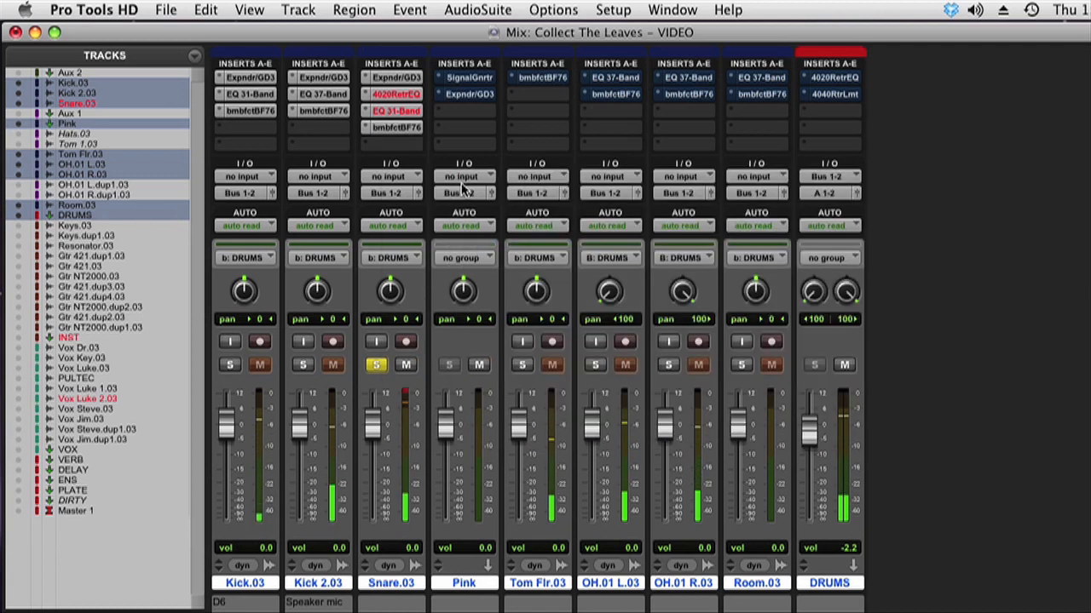
# Solo Tom Flr.03 and activate its BF76 limiter with input about 24 and release about 7.
pyautogui.keyDown('super'); pyautogui.click(521, 366); pyautogui.keyUp('super')
pyautogui.click(539, 78)
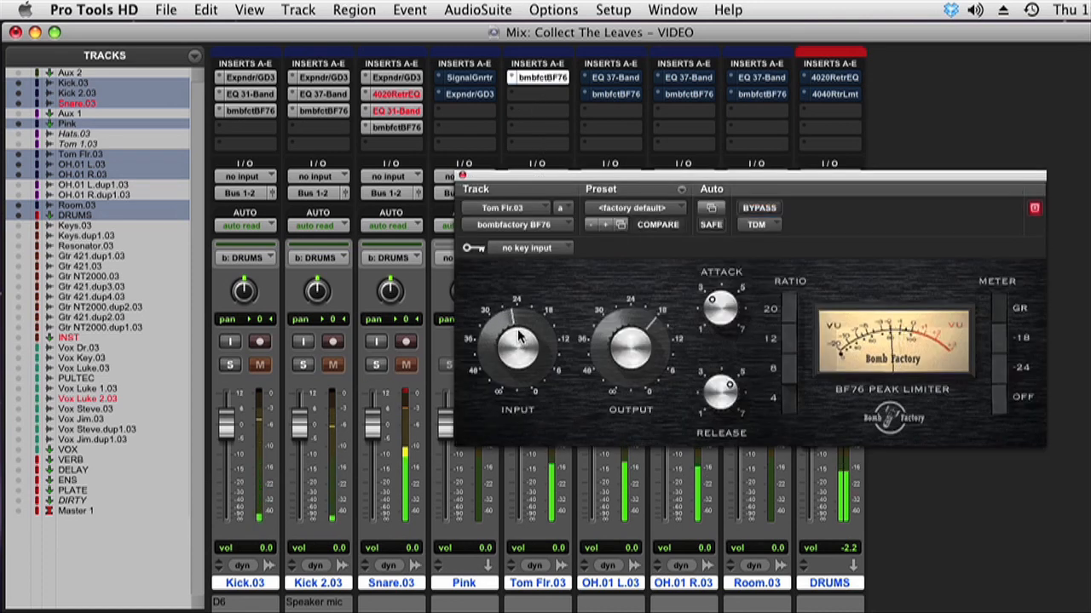
pyautogui.click(518, 331)
pyautogui.moveTo(734, 397); pyautogui.dragTo(721, 281)
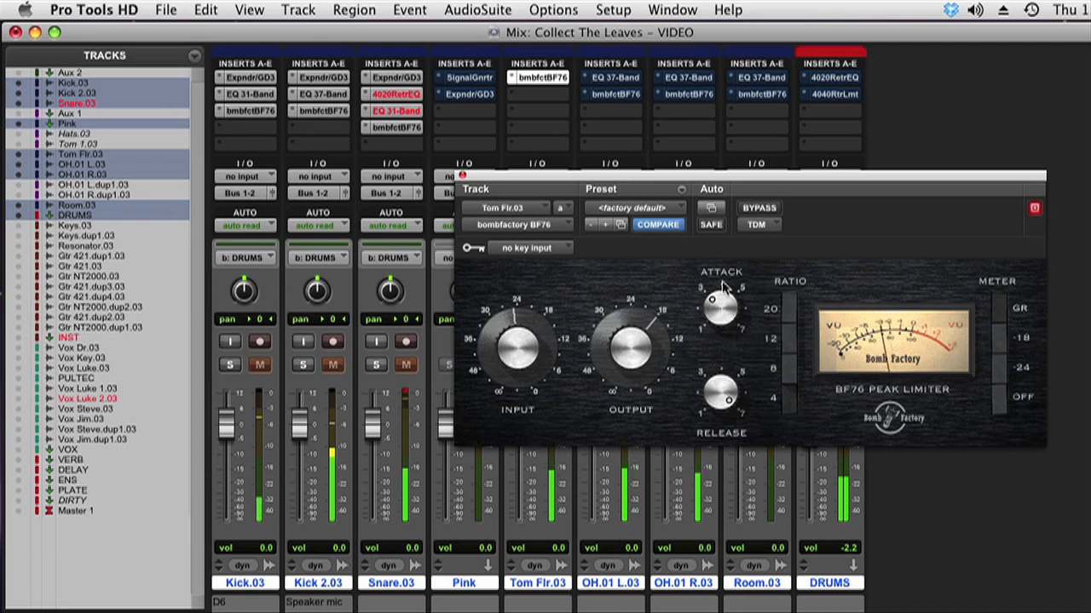
pyautogui.moveTo(592, 183); pyautogui.dragTo(645, 82)
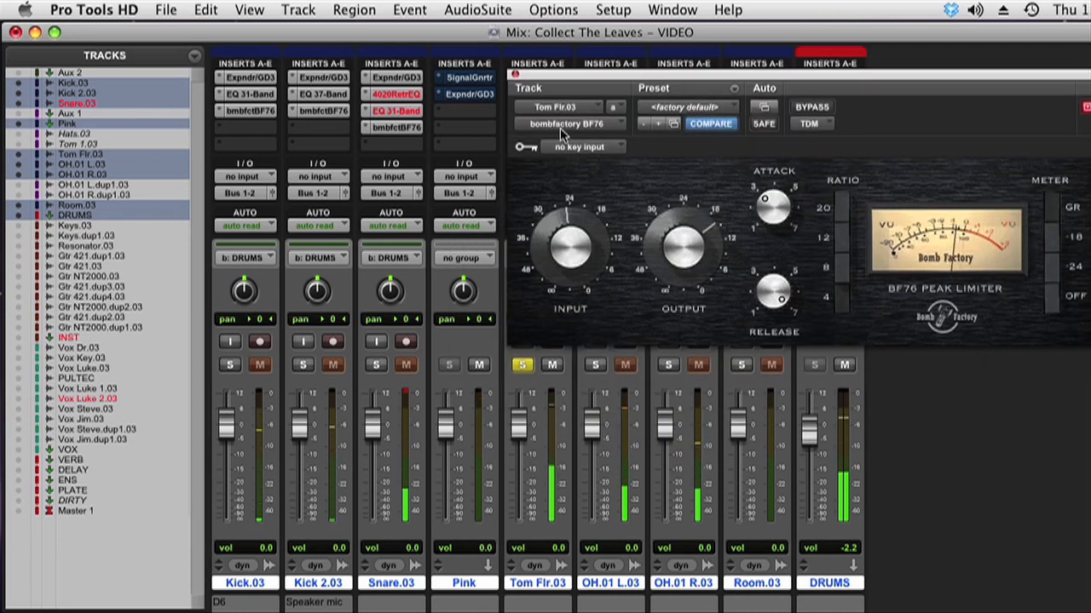
pyautogui.click(513, 74)
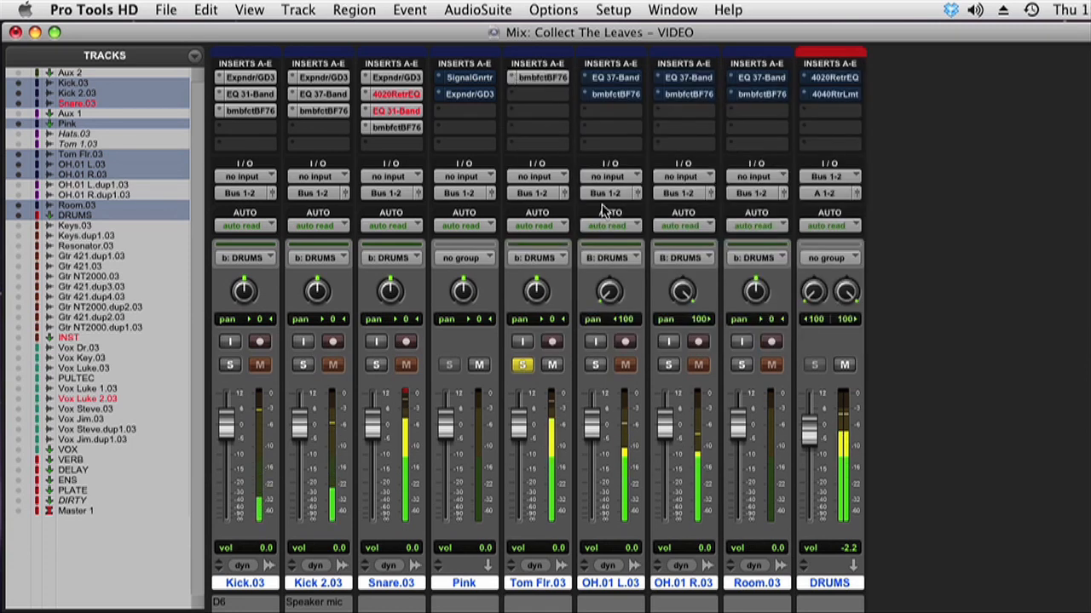
# Solo OH.01 L.03 and reset its pan to center.
pyautogui.click(595, 364)
pyautogui.click(596, 365)
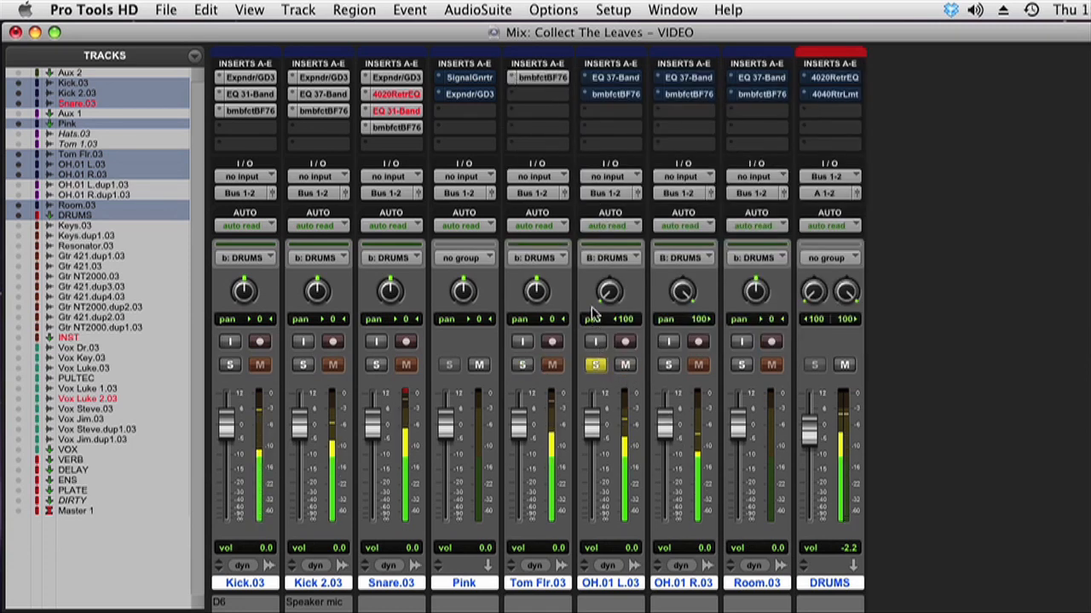
pyautogui.keyDown('alt'); pyautogui.click(609, 291); pyautogui.keyUp('alt')
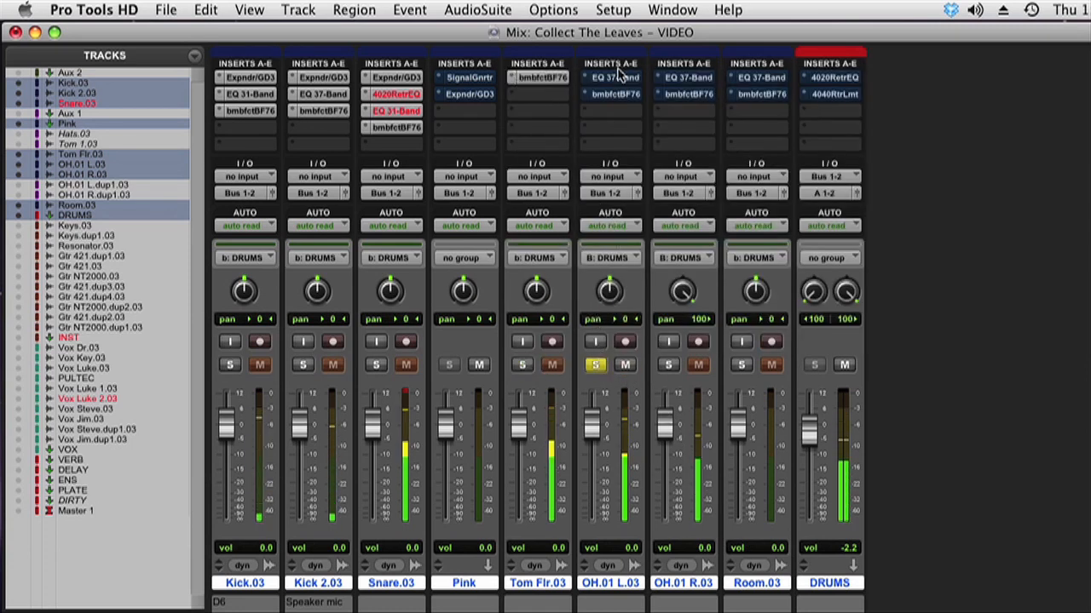
# Activate the seven-band EQ on OH.01 L.03 with a 6 dB/oct high-pass at 435.4 Hz and a -12.4 dB HMF cut at 5.62 kHz.
pyautogui.click(615, 78)
pyautogui.click(810, 110)
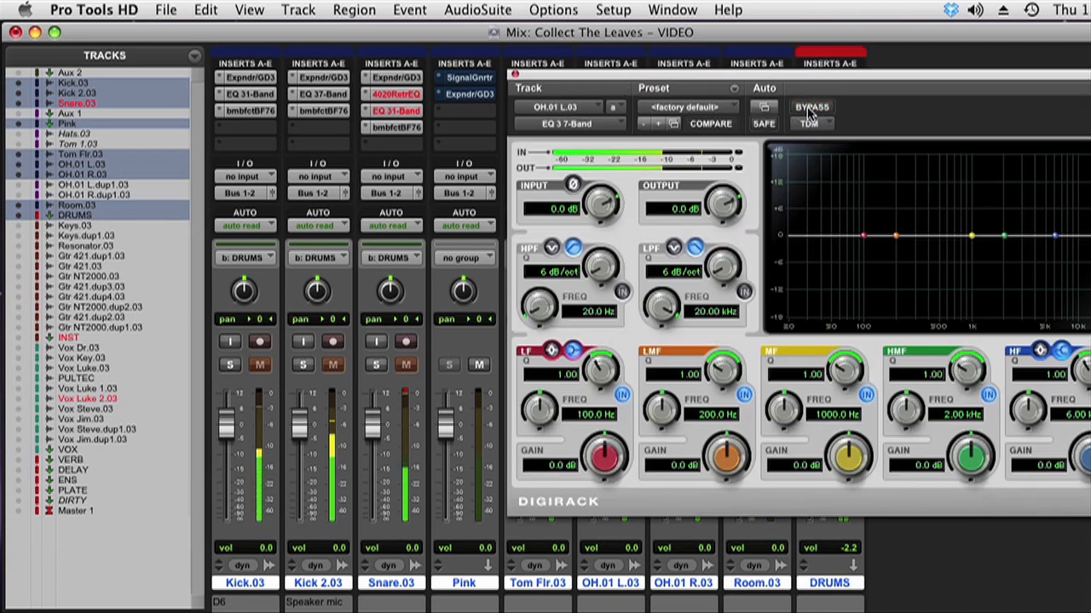
pyautogui.click(622, 291)
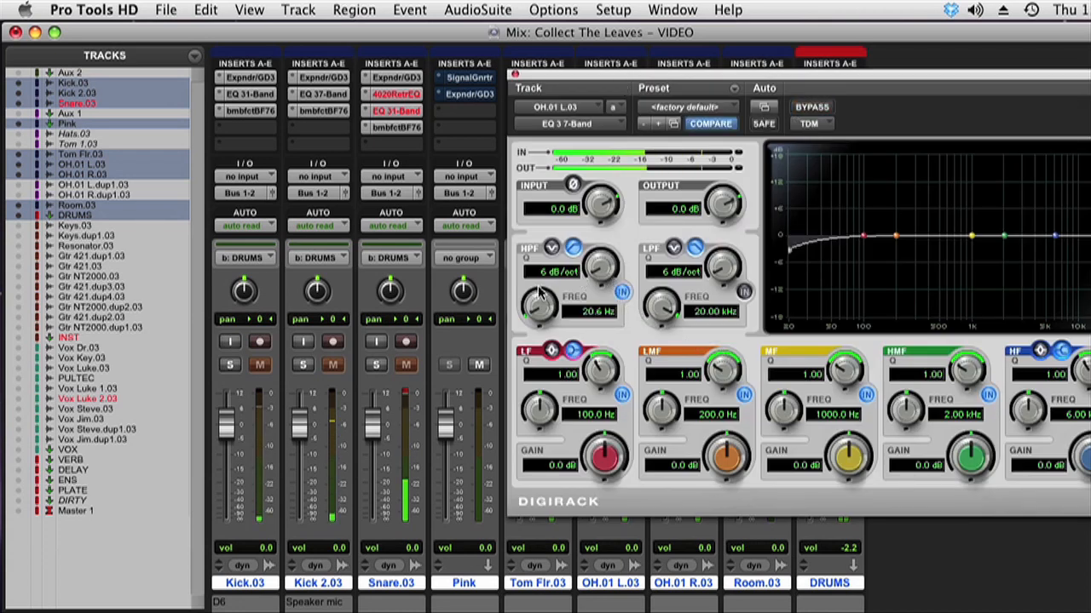
pyautogui.moveTo(538, 305); pyautogui.dragTo(558, 209)
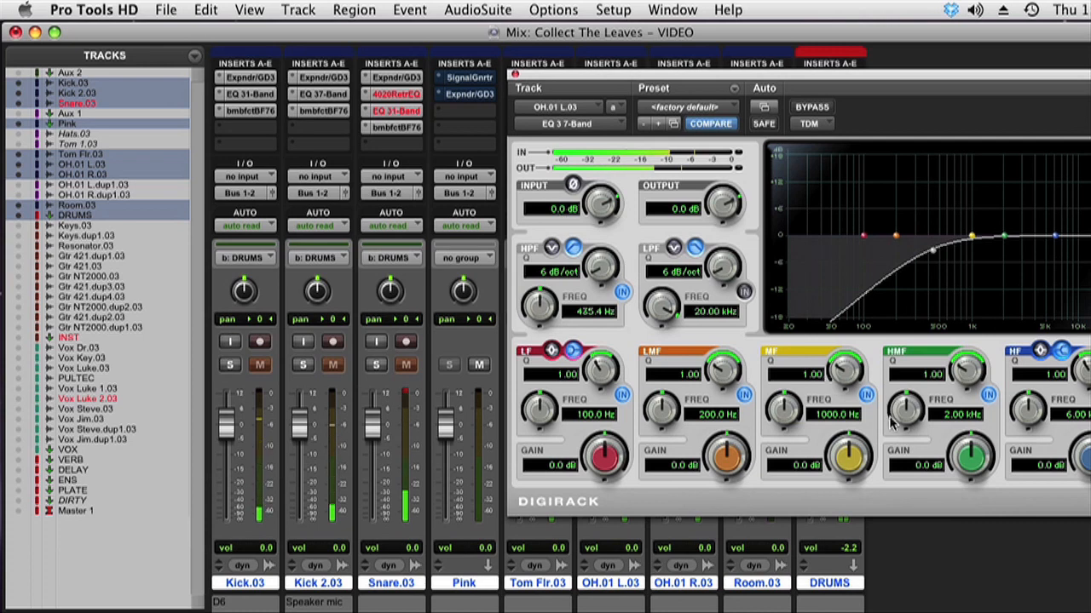
pyautogui.moveTo(996, 456); pyautogui.dragTo(975, 503)
pyautogui.moveTo(905, 409); pyautogui.dragTo(899, 373)
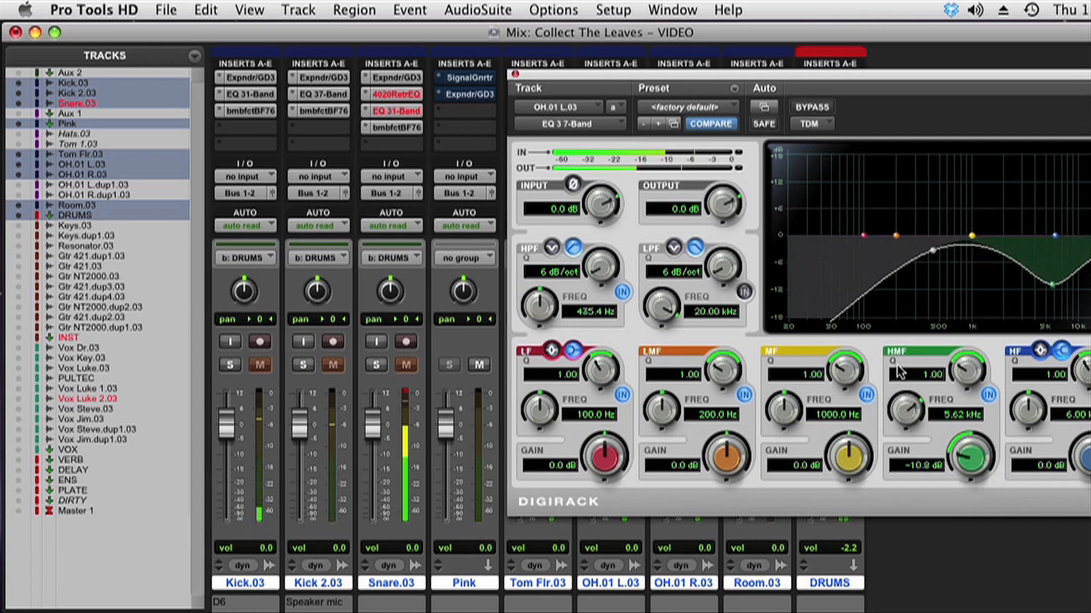
pyautogui.moveTo(976, 460); pyautogui.dragTo(964, 490)
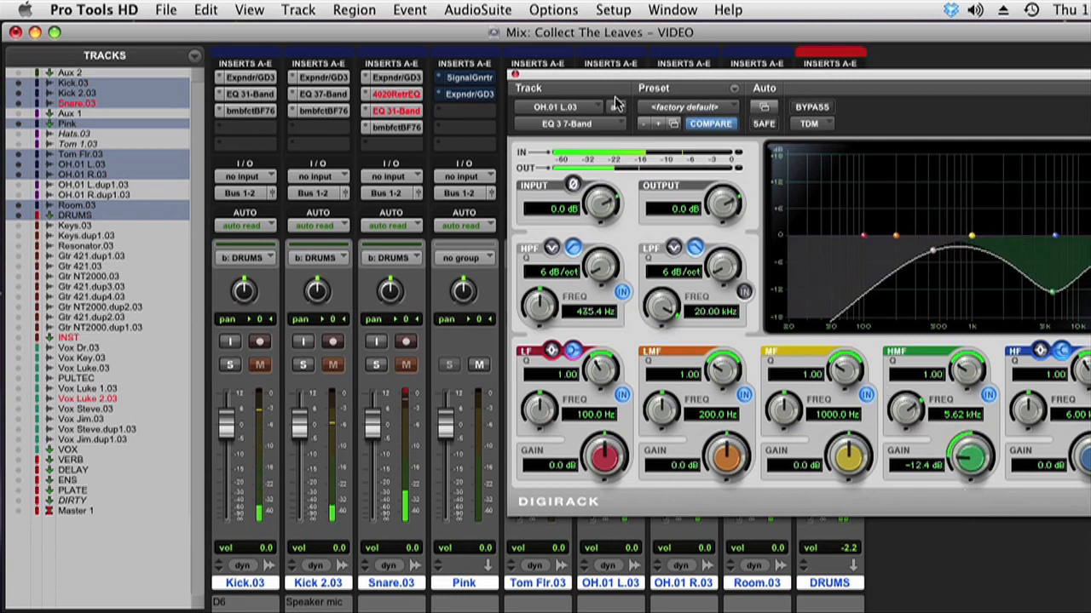
pyautogui.click(514, 75)
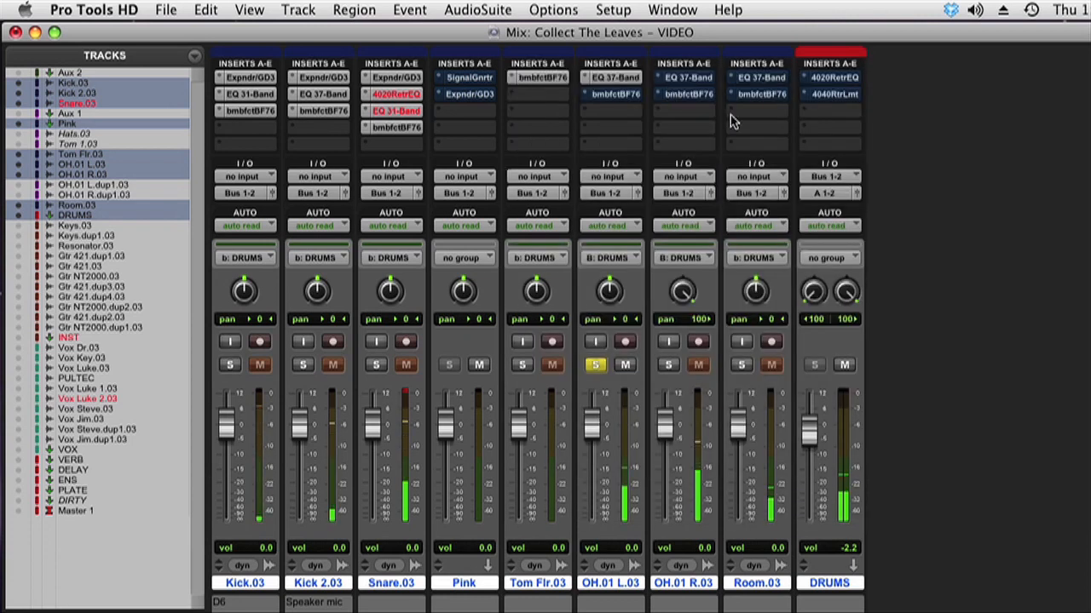
# Set the input of the BF76 limiter on OH.01 L.03 to about 24.
pyautogui.click(620, 95)
pyautogui.click(812, 109)
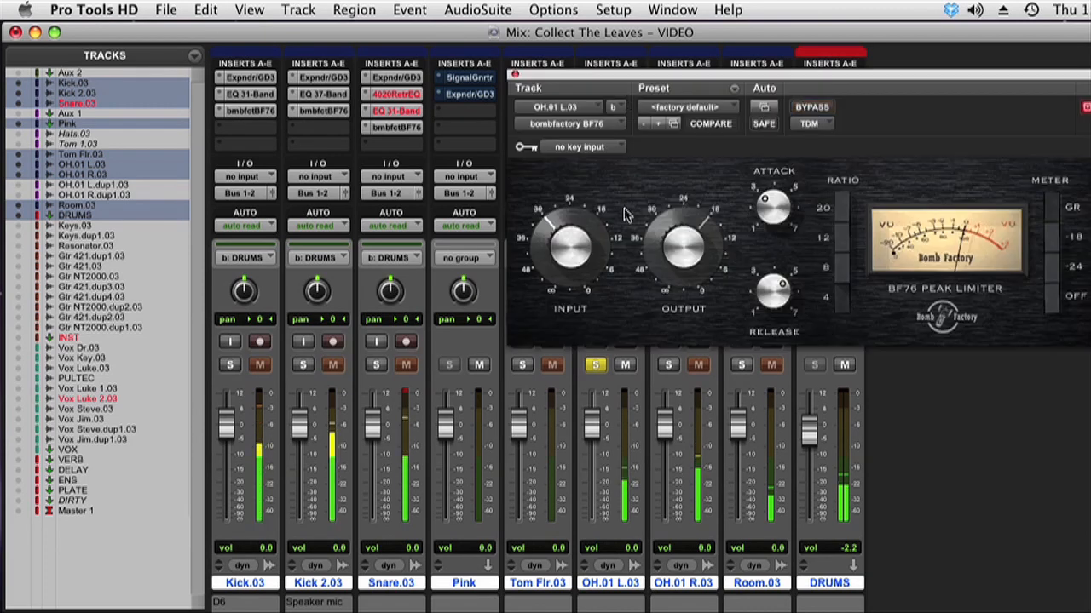
pyautogui.moveTo(602, 242); pyautogui.dragTo(601, 226)
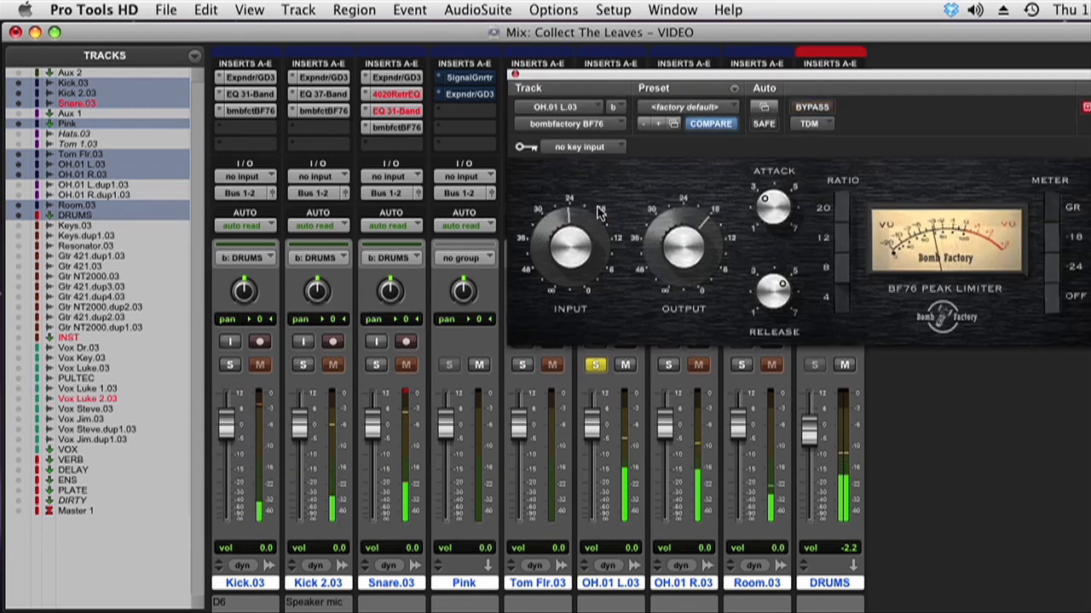
pyautogui.click(514, 77)
# Set the HMF gain in the OH.01 L.03 seven-band EQ to -14.2 dB.
pyautogui.click(613, 77)
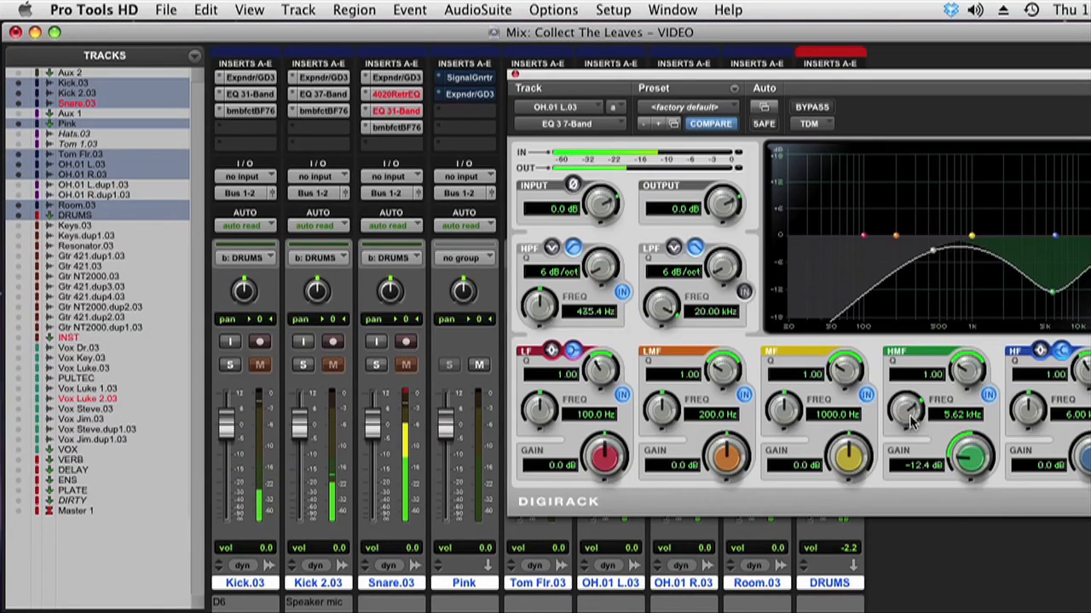
pyautogui.moveTo(980, 471); pyautogui.dragTo(981, 478)
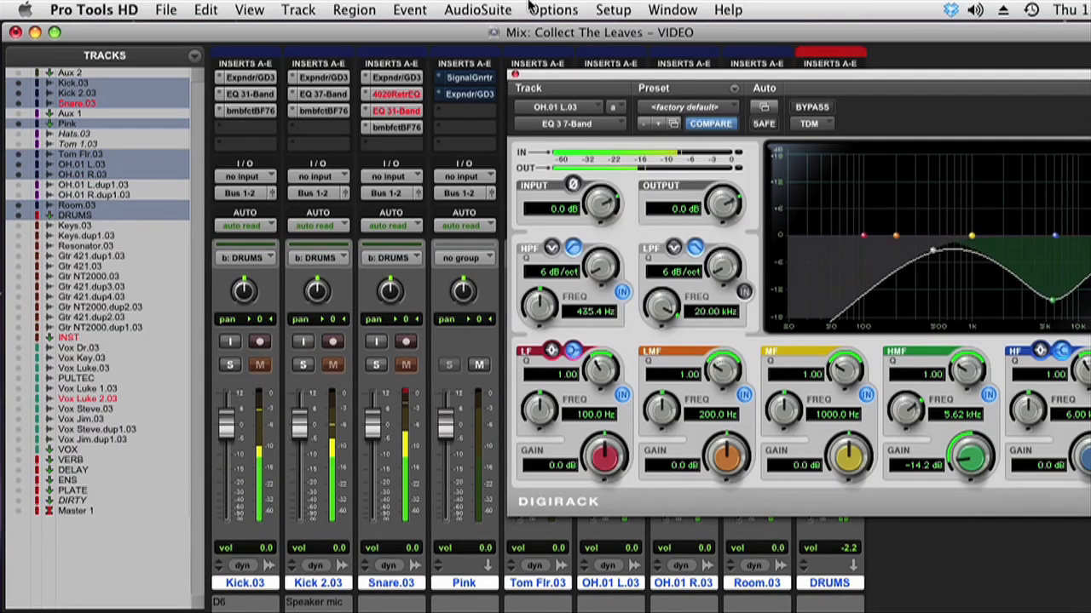
# Activate the seven-band EQ and BF76 limiter inserts on OH.01 R.03.
pyautogui.click(514, 75)
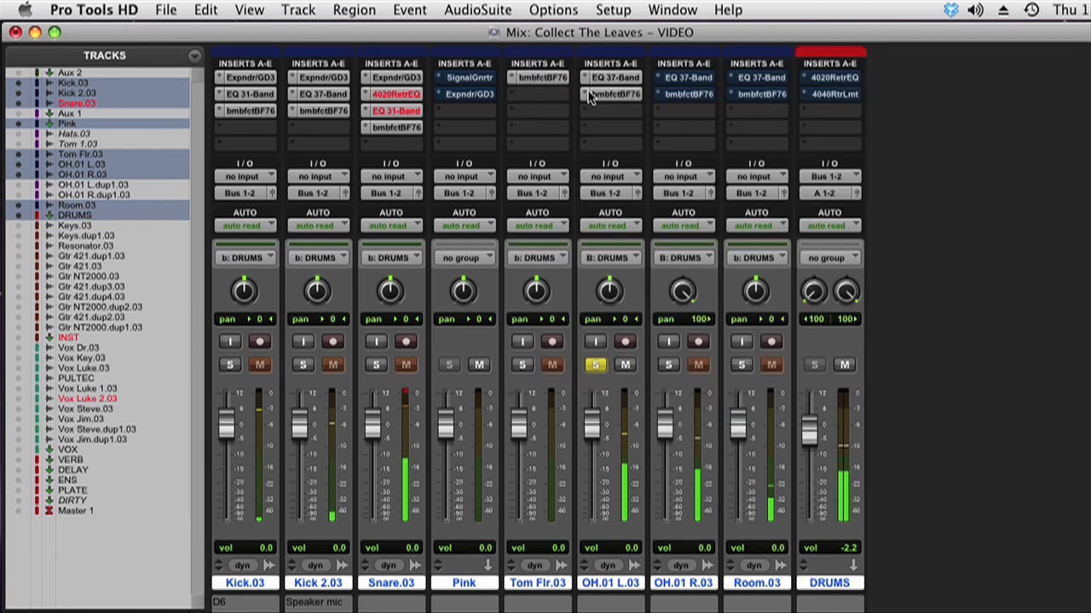
pyautogui.click(686, 78)
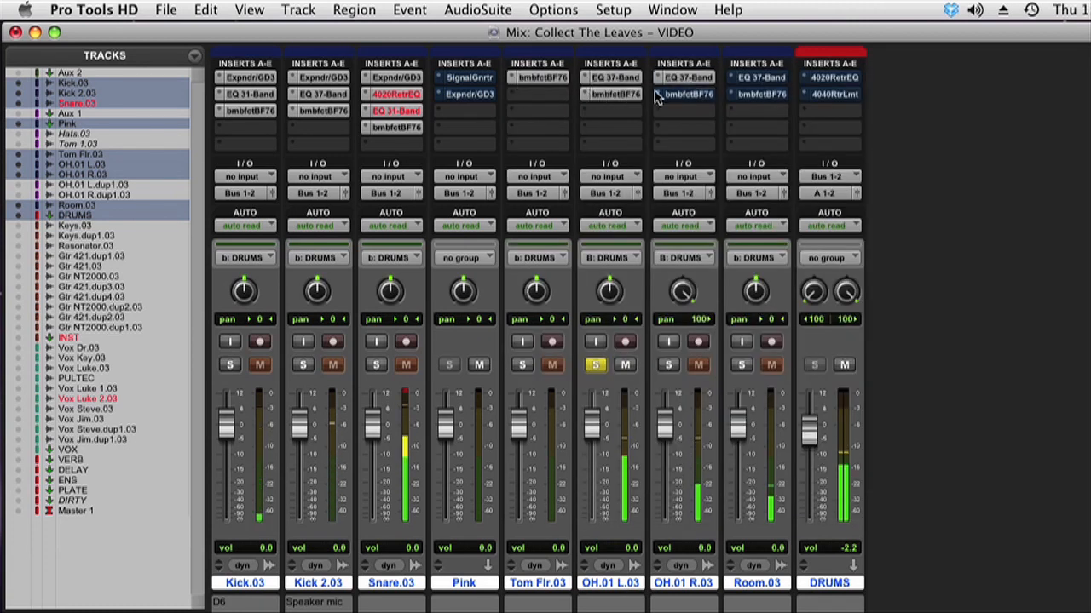
pyautogui.keyDown('super'); pyautogui.click(669, 93); pyautogui.keyUp('super')
# Pan OH.01 L.03 to 99 left and solo OH.01 R.03 along with it.
pyautogui.moveTo(617, 290); pyautogui.dragTo(647, 430)
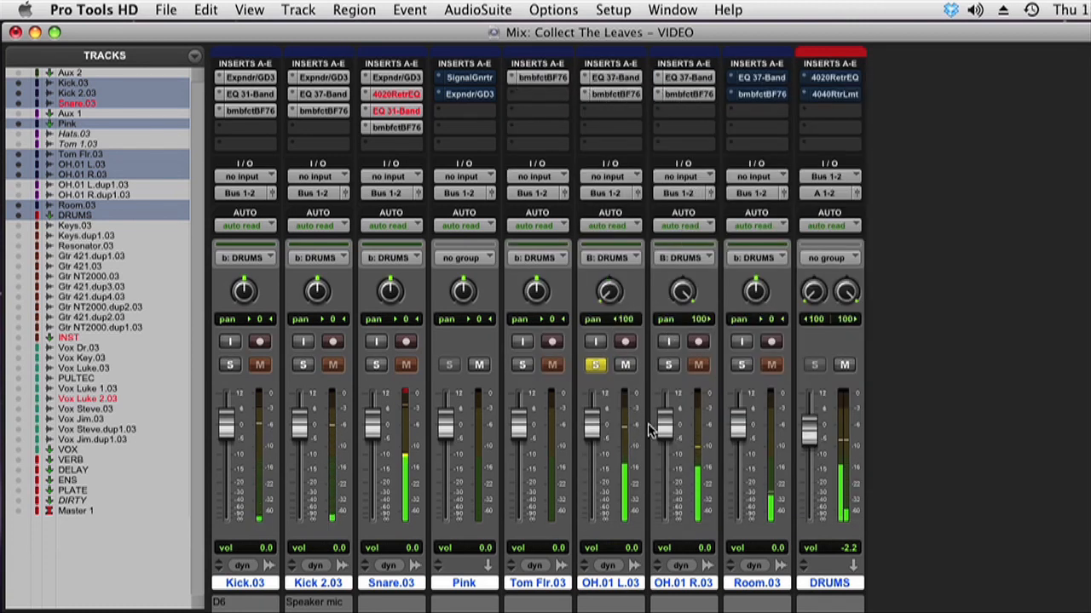
pyautogui.click(667, 365)
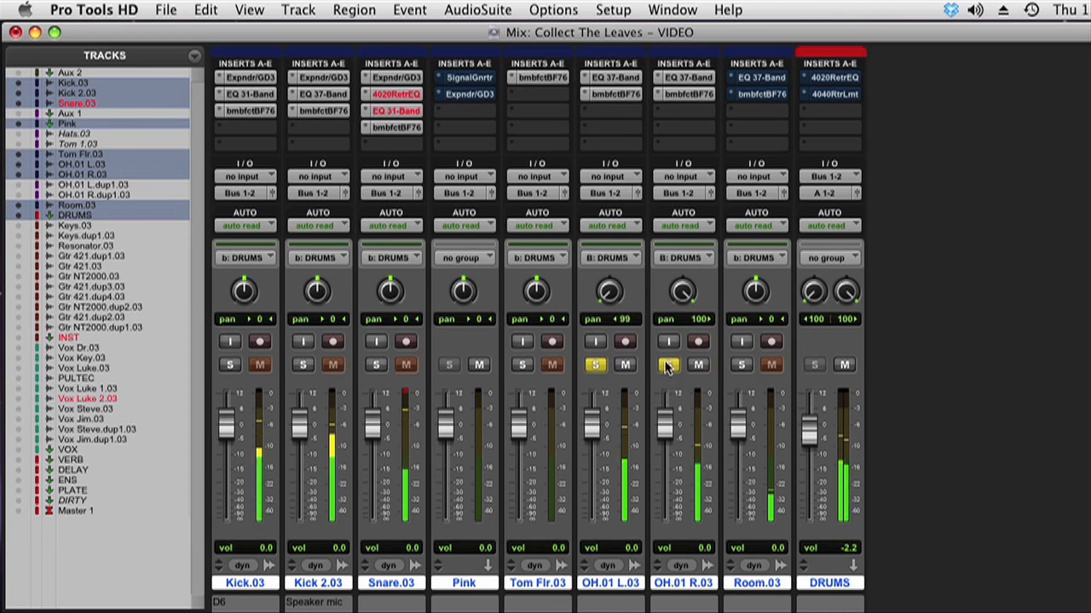
# Solo Room.03 and activate its seven-band EQ with a 24 dB/oct low-pass at 2.01 kHz and a 14.9 dB MF boost.
pyautogui.click(740, 365)
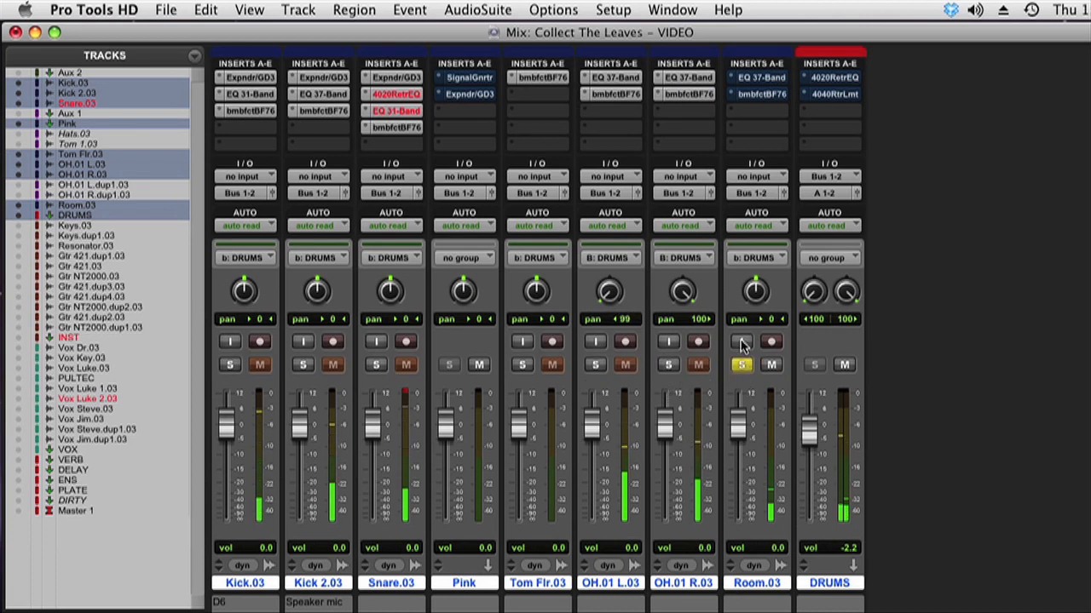
pyautogui.click(761, 77)
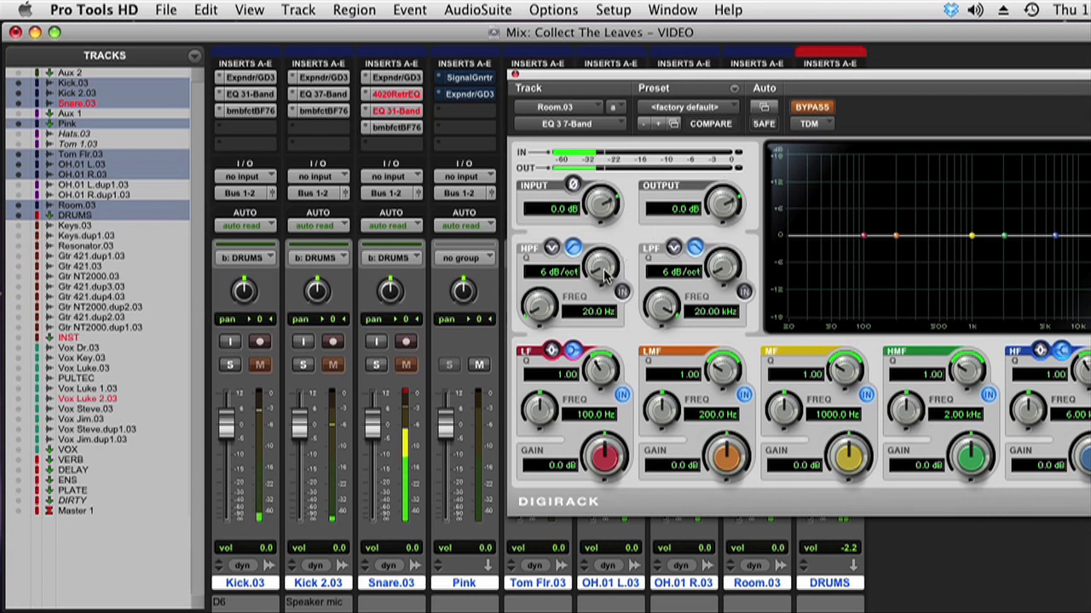
pyautogui.click(743, 291)
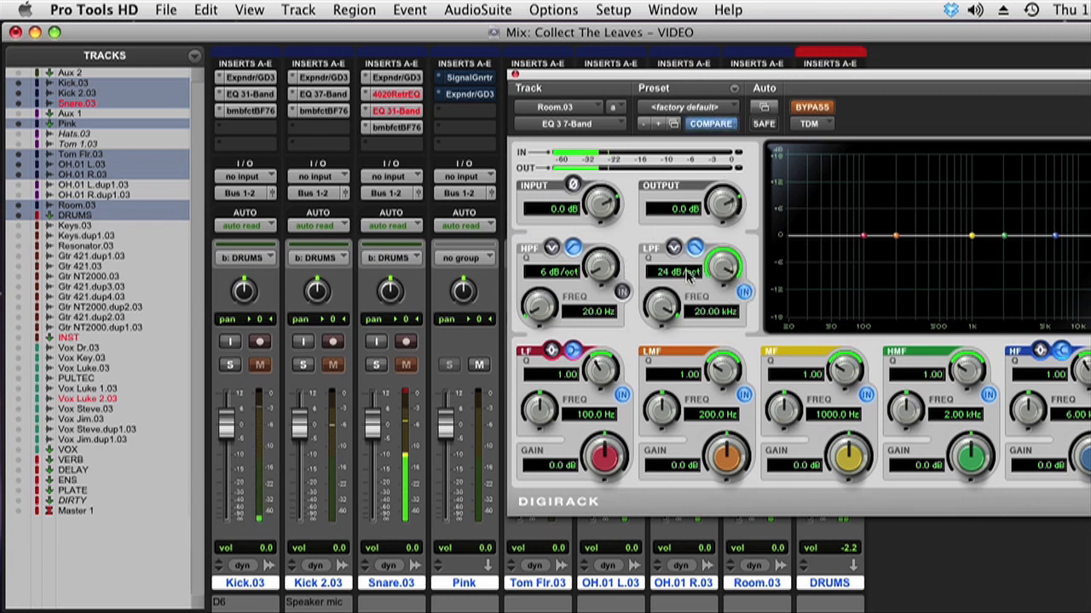
pyautogui.moveTo(669, 314); pyautogui.dragTo(697, 310)
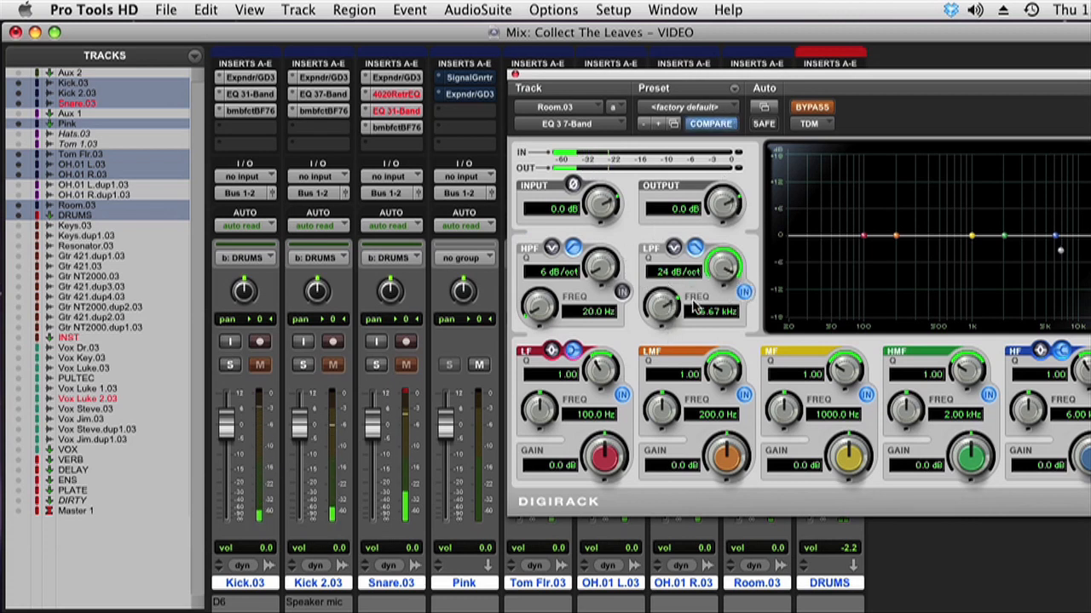
pyautogui.click(811, 111)
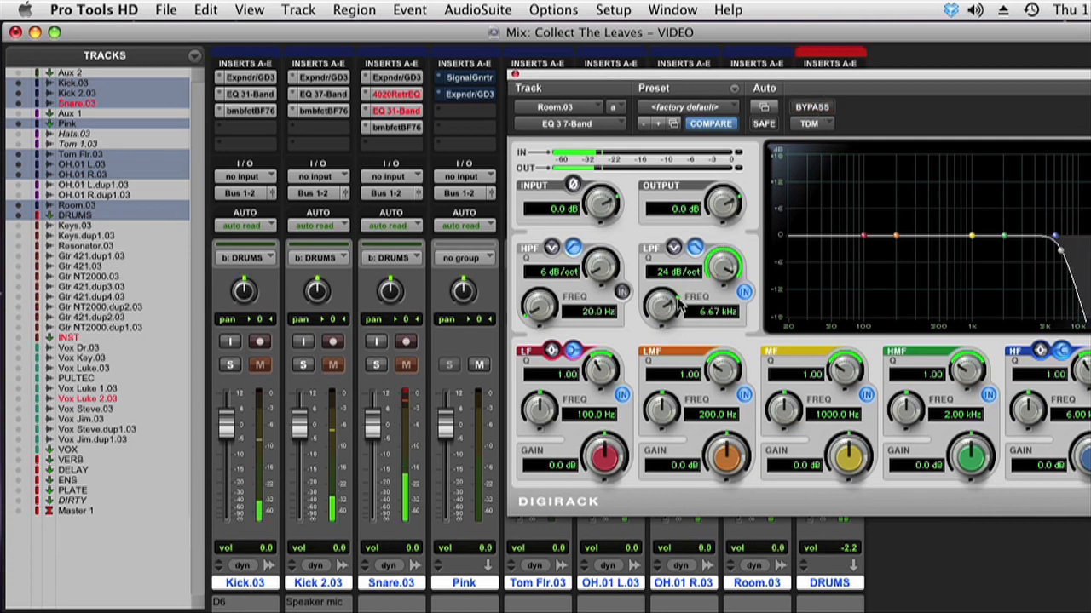
pyautogui.moveTo(679, 307); pyautogui.dragTo(668, 356)
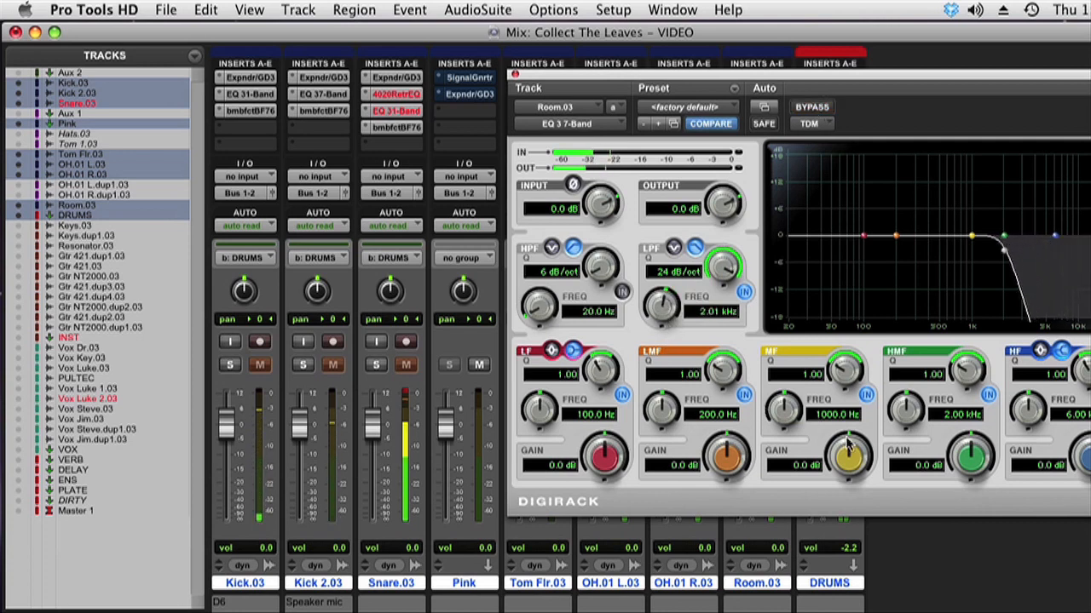
pyautogui.moveTo(848, 443); pyautogui.dragTo(863, 392)
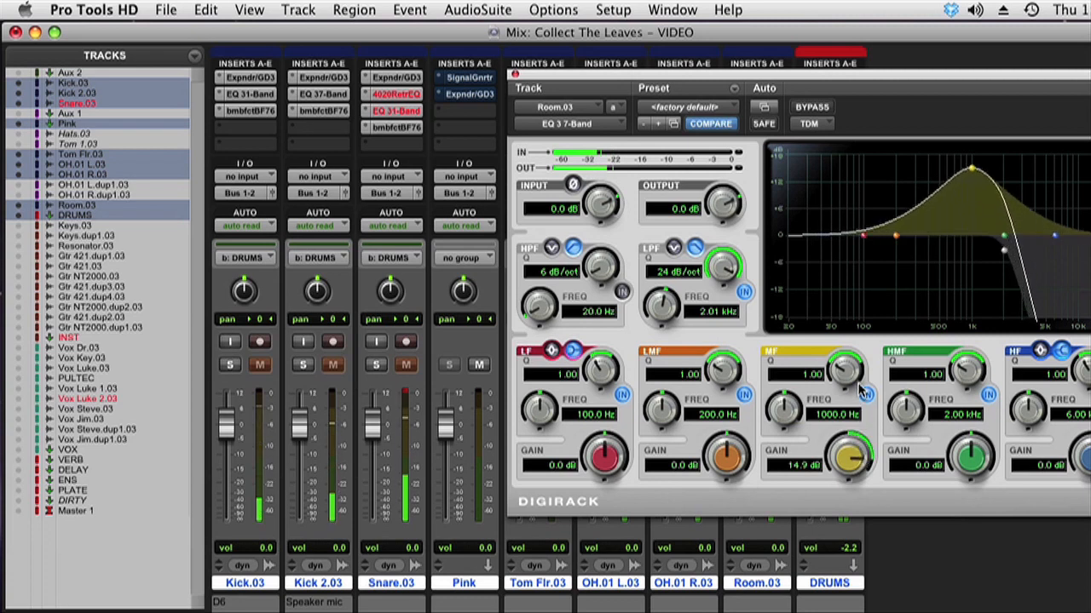
pyautogui.click(513, 75)
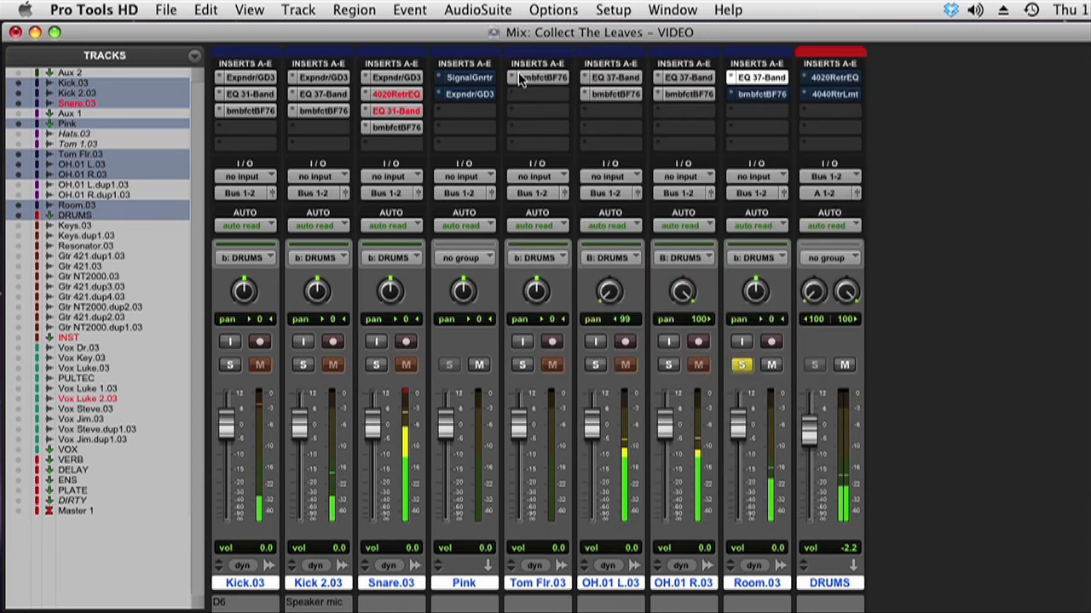
# Activate the BF76 limiter on Room.03 with its input at about 21 and its release near 7.
pyautogui.click(759, 98)
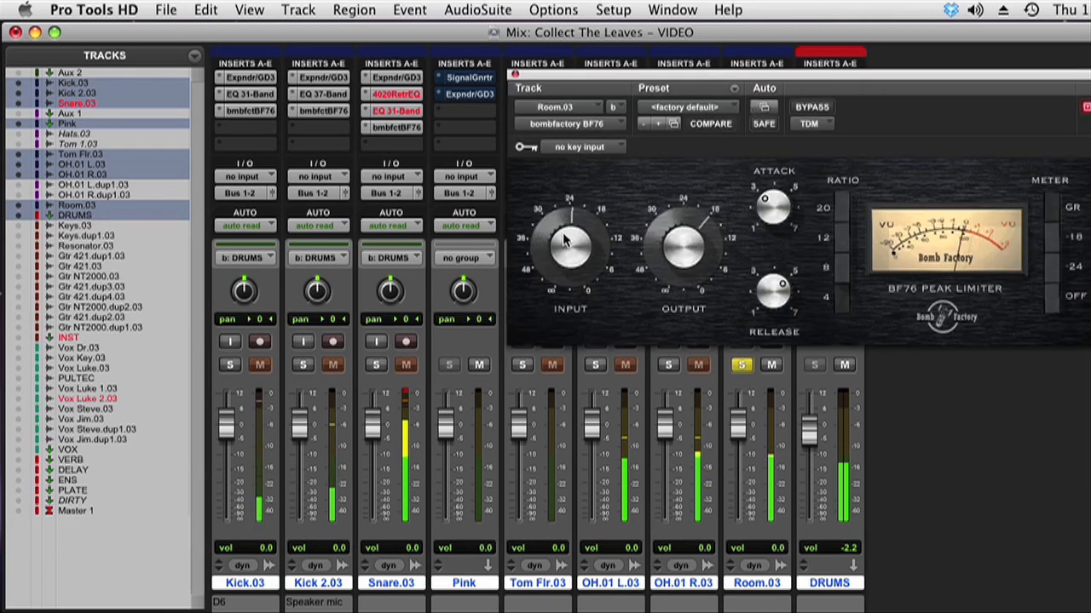
pyautogui.moveTo(563, 237); pyautogui.dragTo(563, 237)
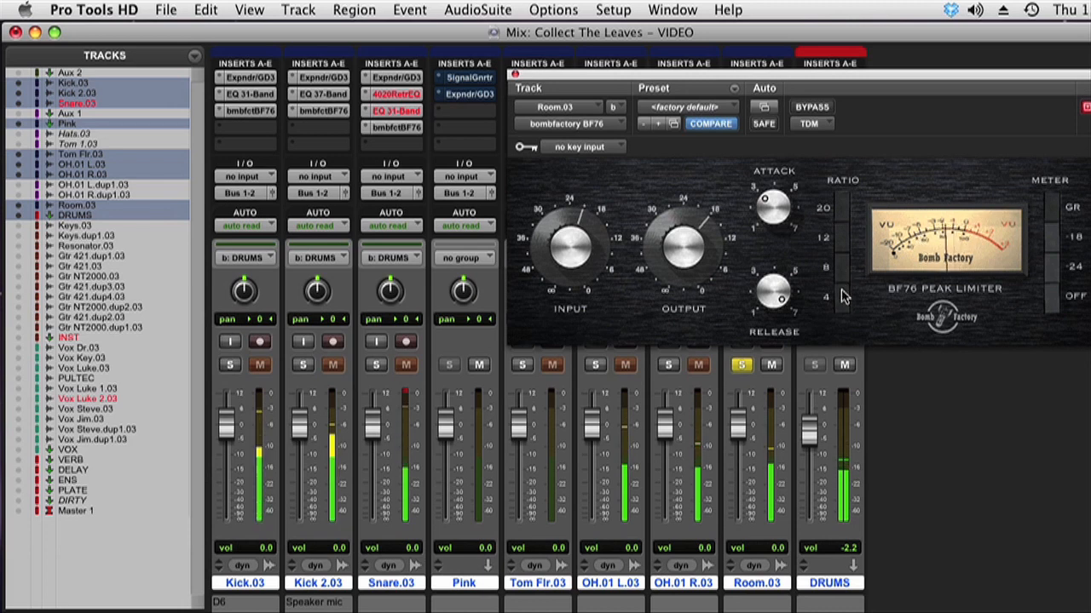
pyautogui.click(513, 75)
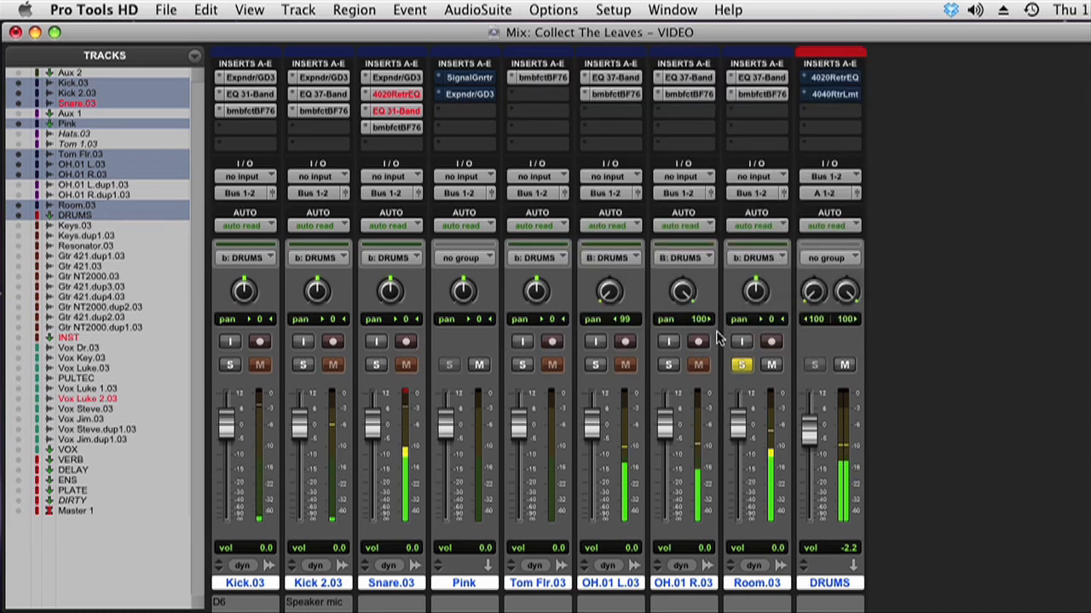
# Solo all the drum tracks and activate the signal generator and expander/gate inserts on Pink.
pyautogui.click(666, 365)
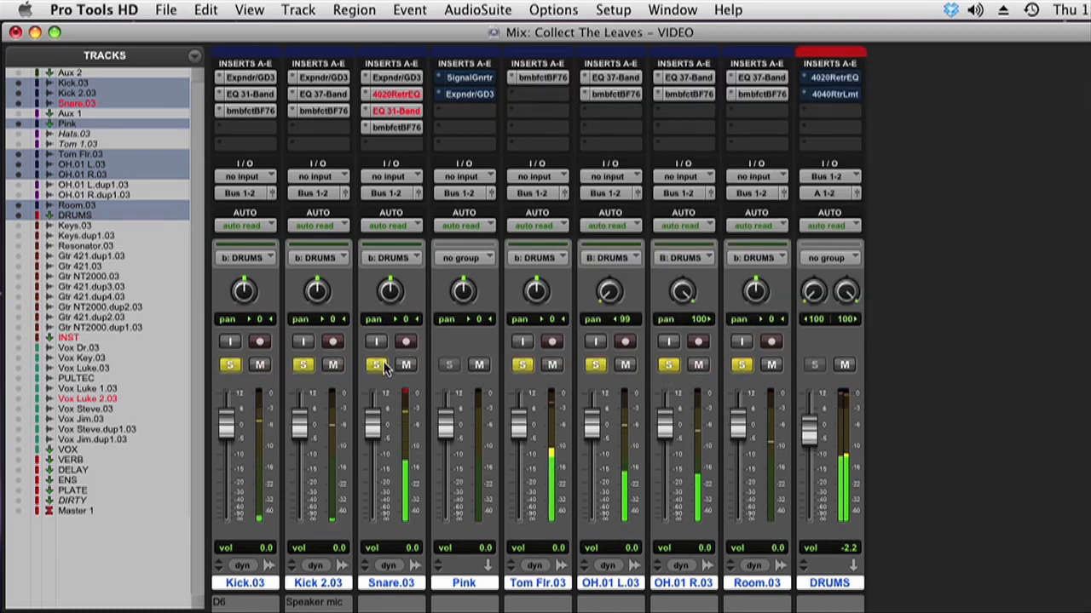
pyautogui.keyDown('super'); pyautogui.click(462, 77); pyautogui.keyUp('super')
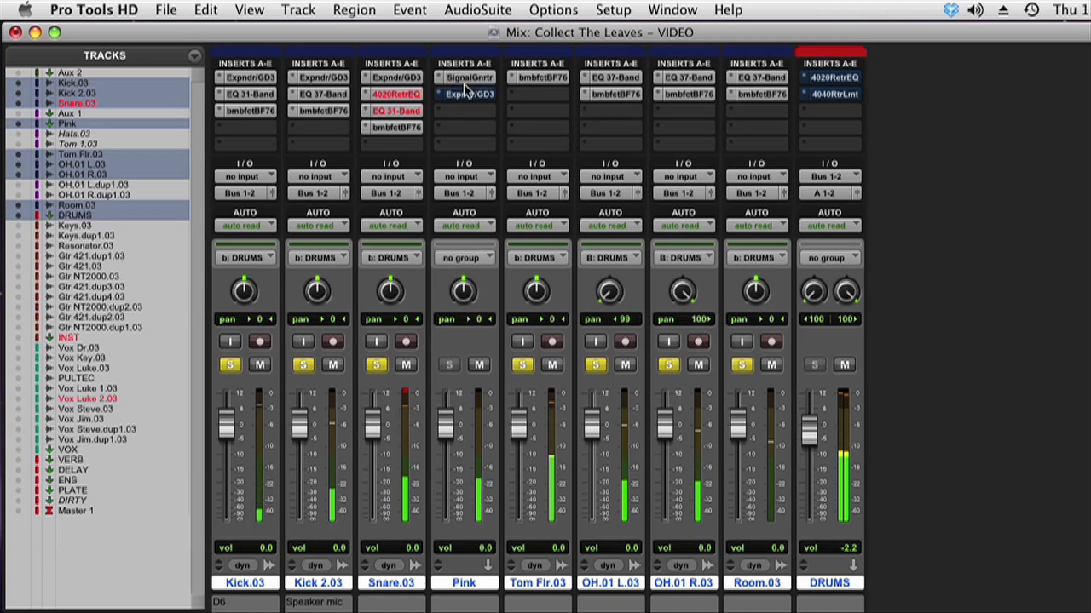
pyautogui.keyDown('super'); pyautogui.click(464, 85); pyautogui.keyUp('super')
# Enable the external side-chain key on the Pink gate and set hold and release to 5.0 ms and attack to 14.3 us.
pyautogui.click(463, 90)
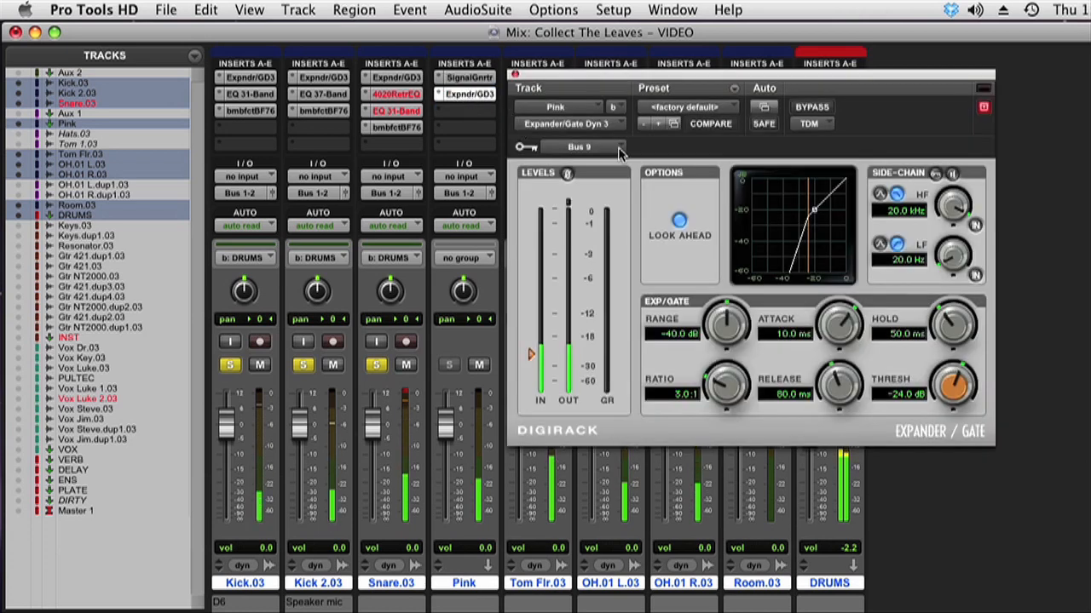
pyautogui.click(934, 174)
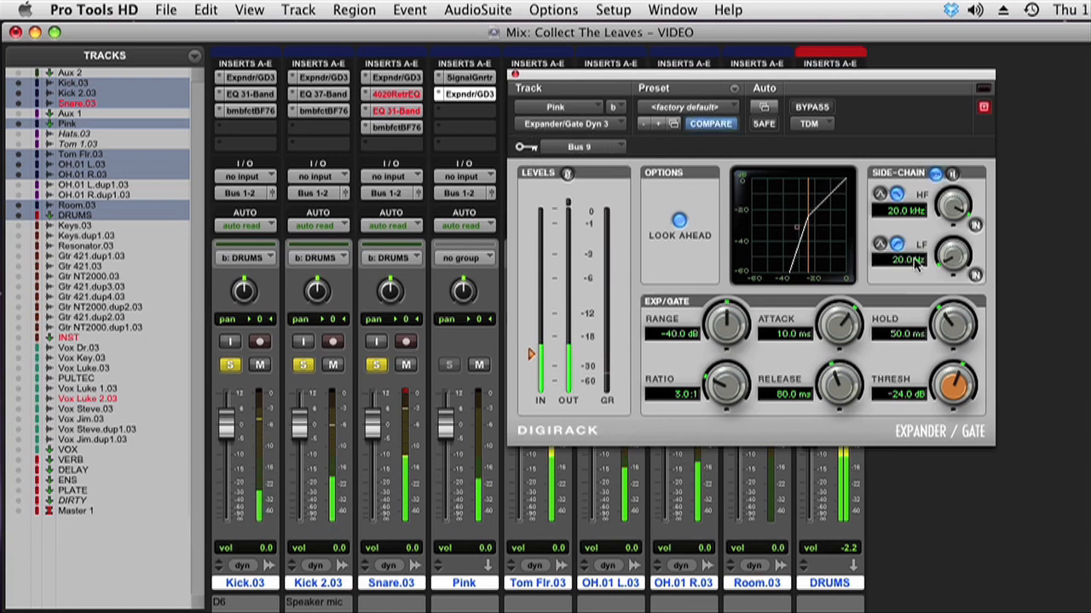
pyautogui.moveTo(940, 328); pyautogui.dragTo(928, 449)
pyautogui.moveTo(840, 391); pyautogui.dragTo(835, 515)
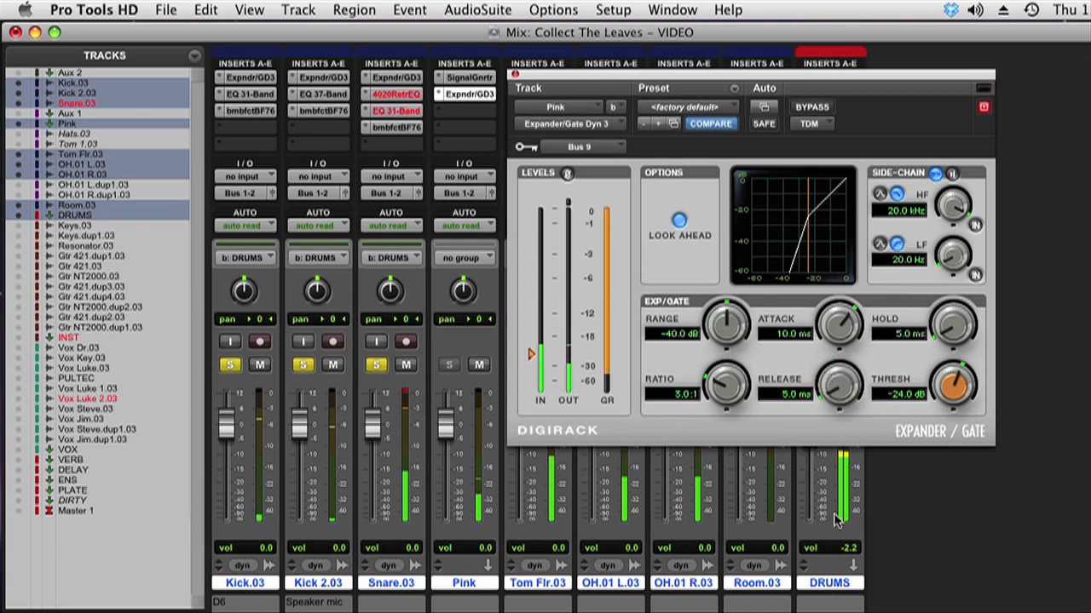
pyautogui.moveTo(839, 326); pyautogui.dragTo(843, 455)
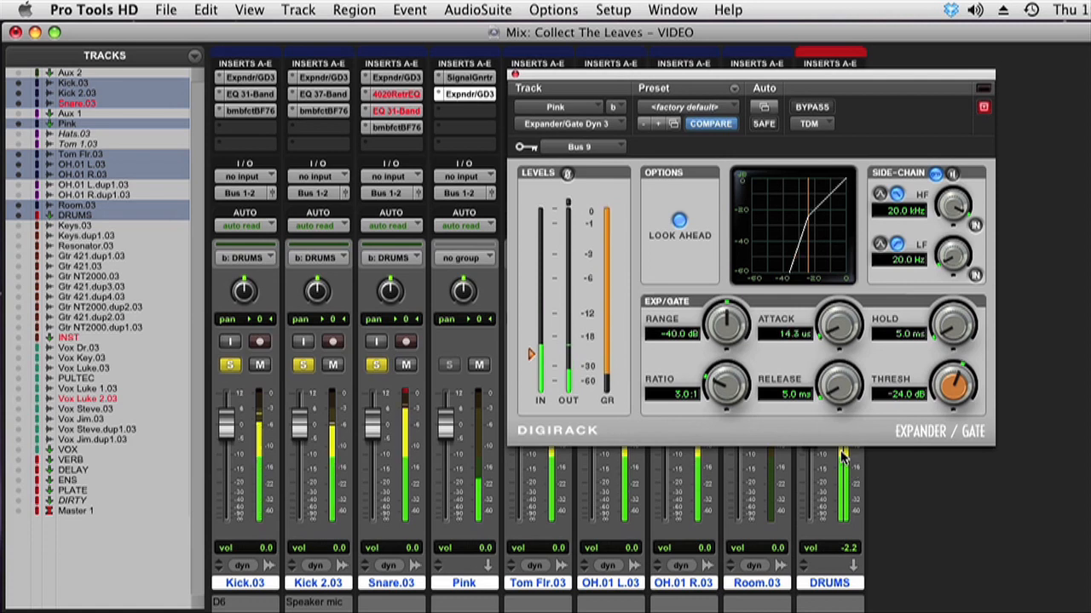
# With only Snare.03 soloed, set the Pink gate's attack to 169.5 us and Pink's volume to -14.1 dB, and solo all drum tracks again.
pyautogui.keyDown('ctrl'); pyautogui.click(376, 367); pyautogui.keyUp('ctrl')
pyautogui.moveTo(840, 330); pyautogui.dragTo(832, 276)
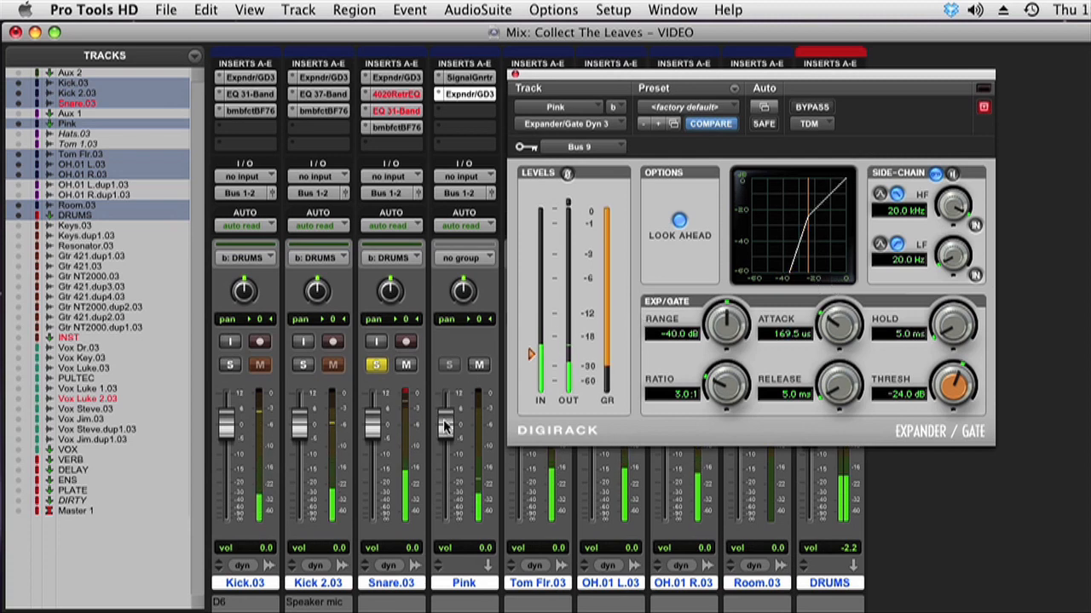
pyautogui.moveTo(443, 419); pyautogui.dragTo(444, 464)
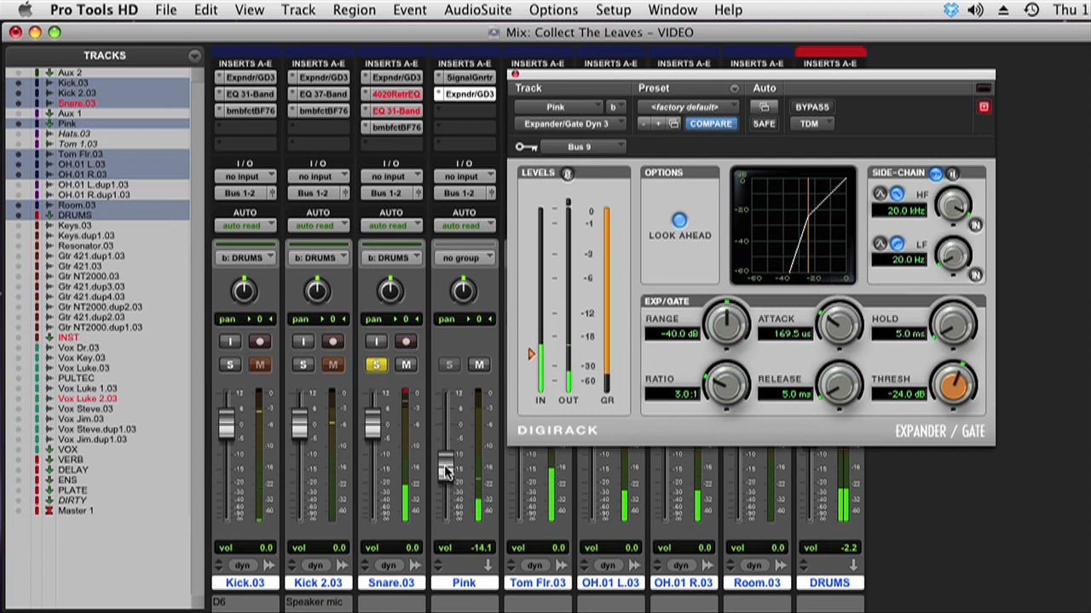
pyautogui.click(376, 365)
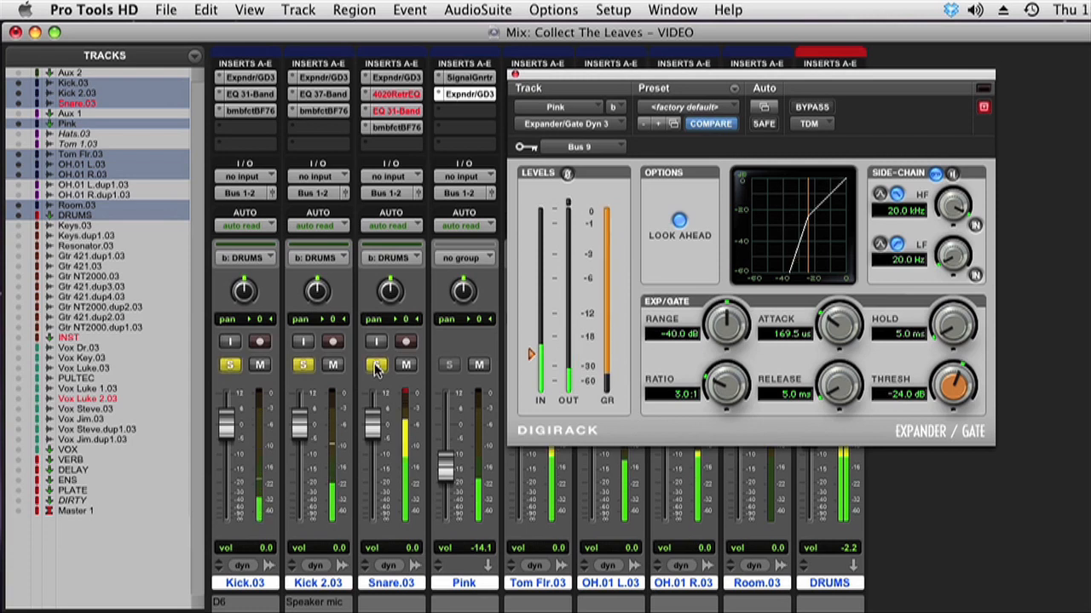
pyautogui.click(515, 74)
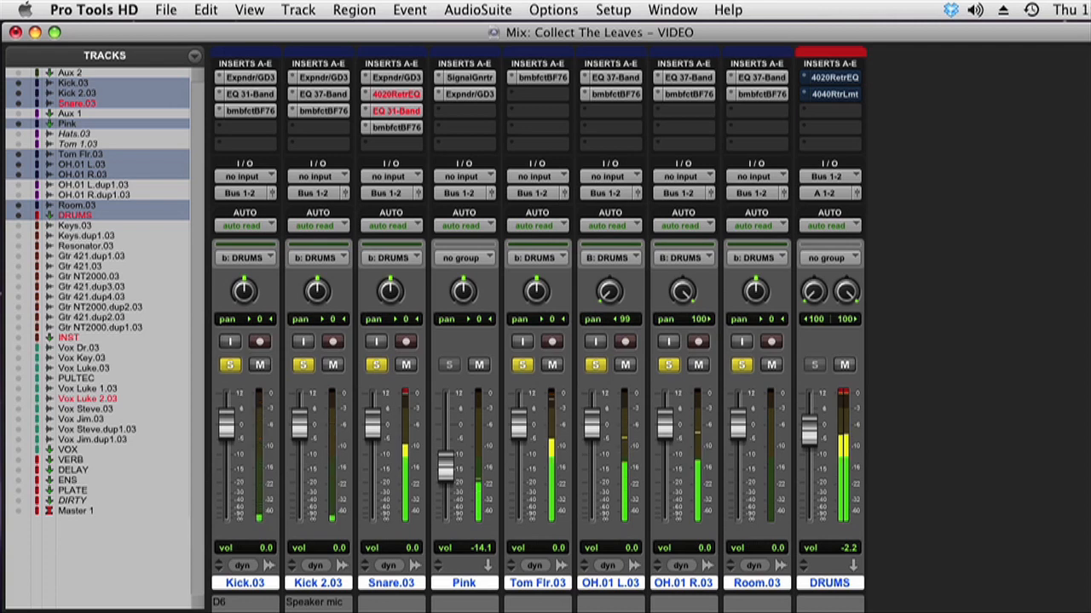
# Suspend the DRUMS group and set the volumes to -6.4 dB on both OH tracks, -5.8 dB on Kick.03 and -15.8 dB on Pink.
pyautogui.press('b')
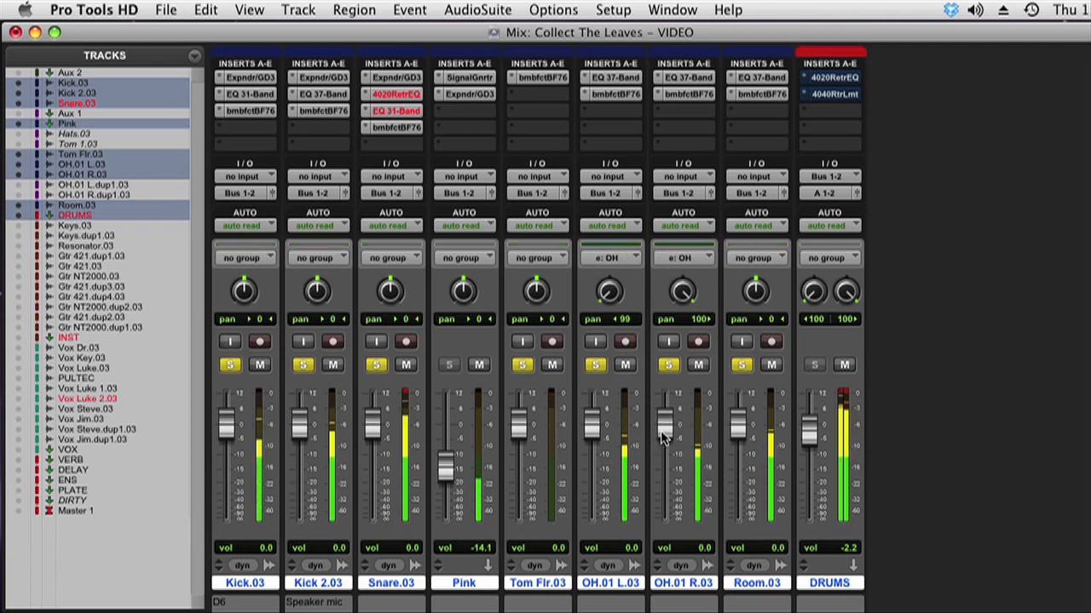
pyautogui.moveTo(663, 438); pyautogui.dragTo(664, 455)
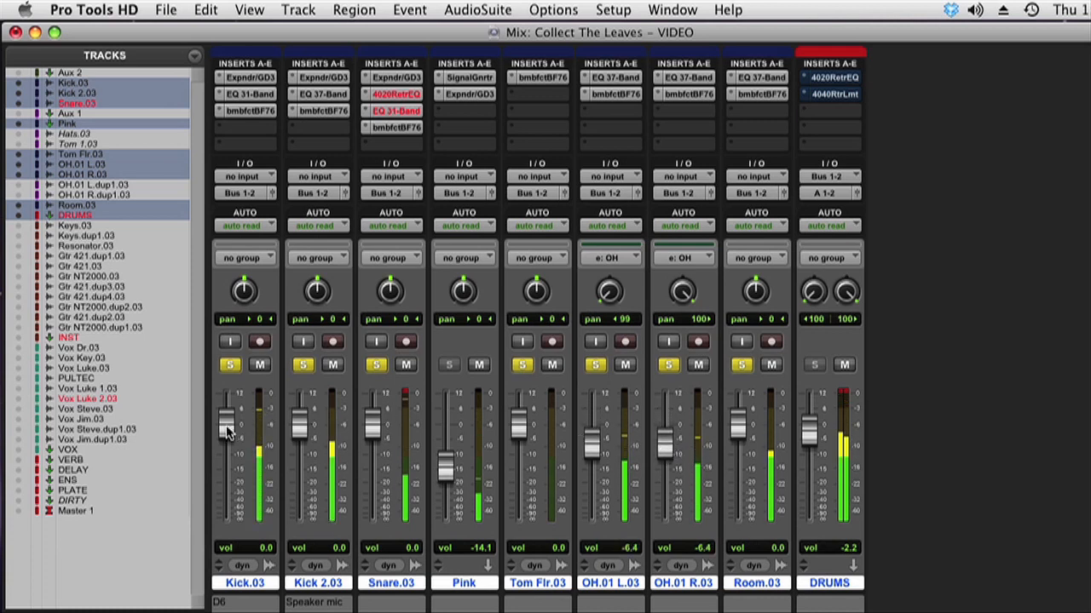
pyautogui.moveTo(226, 423); pyautogui.dragTo(228, 453)
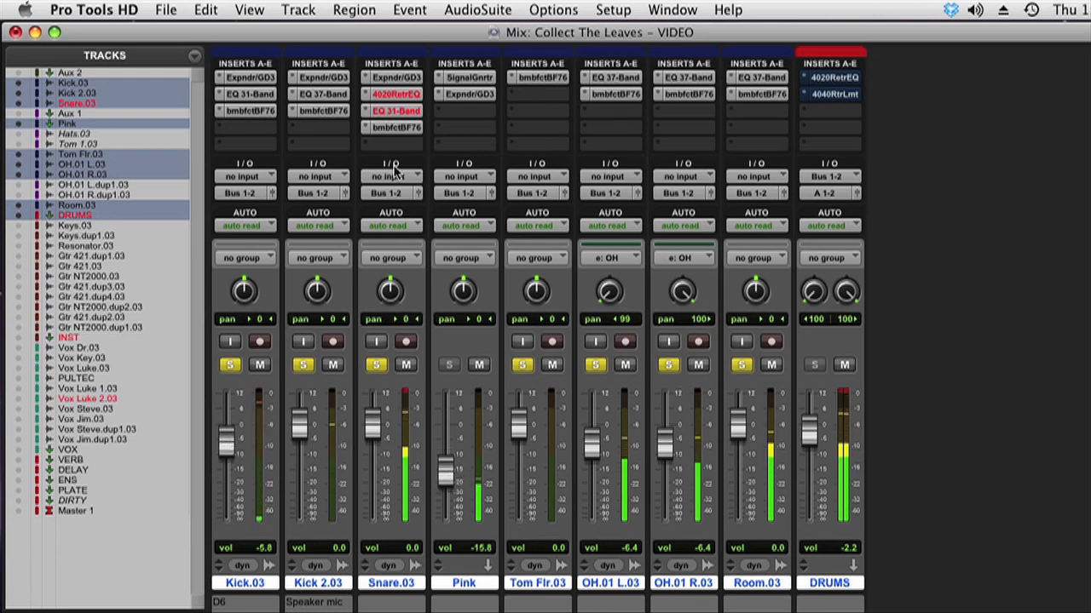
# Check the 4020 Retro EQ and one-band EQ on Snare.03 for clipping and clear their clip indicators.
pyautogui.click(390, 114)
pyautogui.click(397, 95)
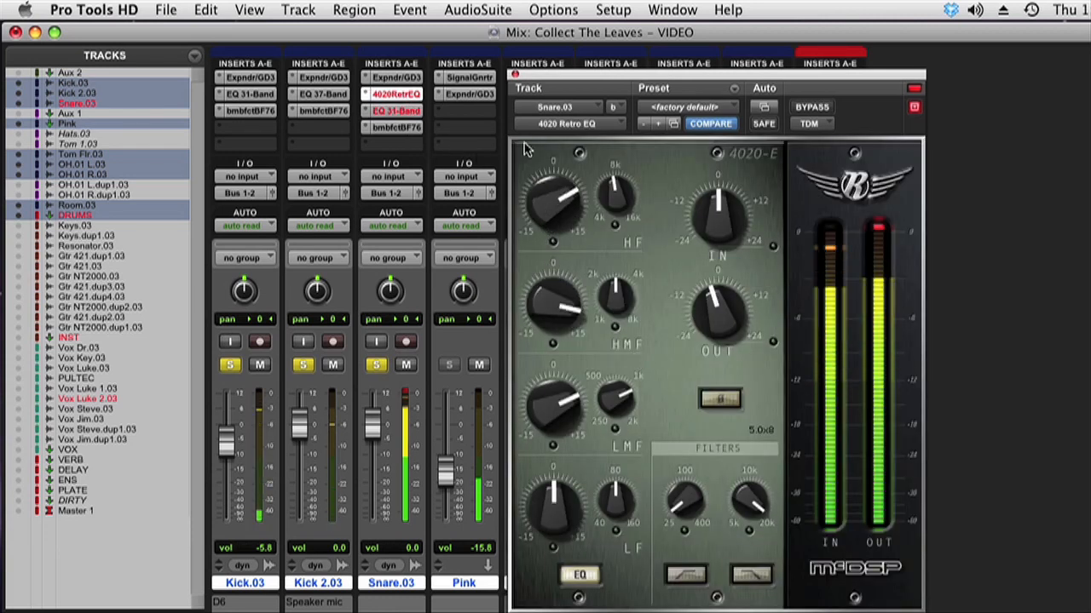
pyautogui.click(515, 75)
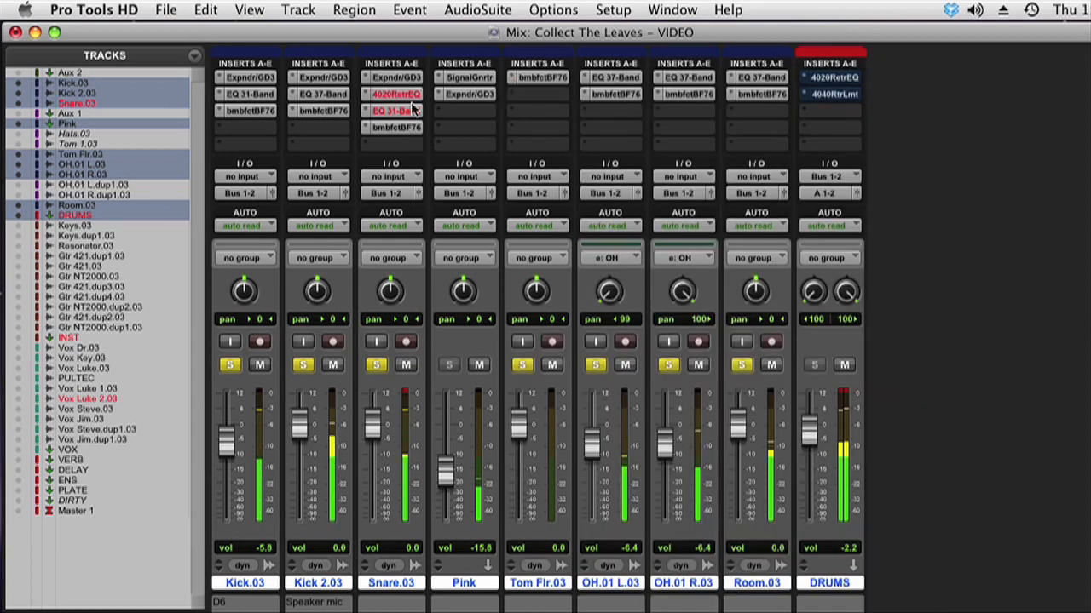
pyautogui.click(411, 111)
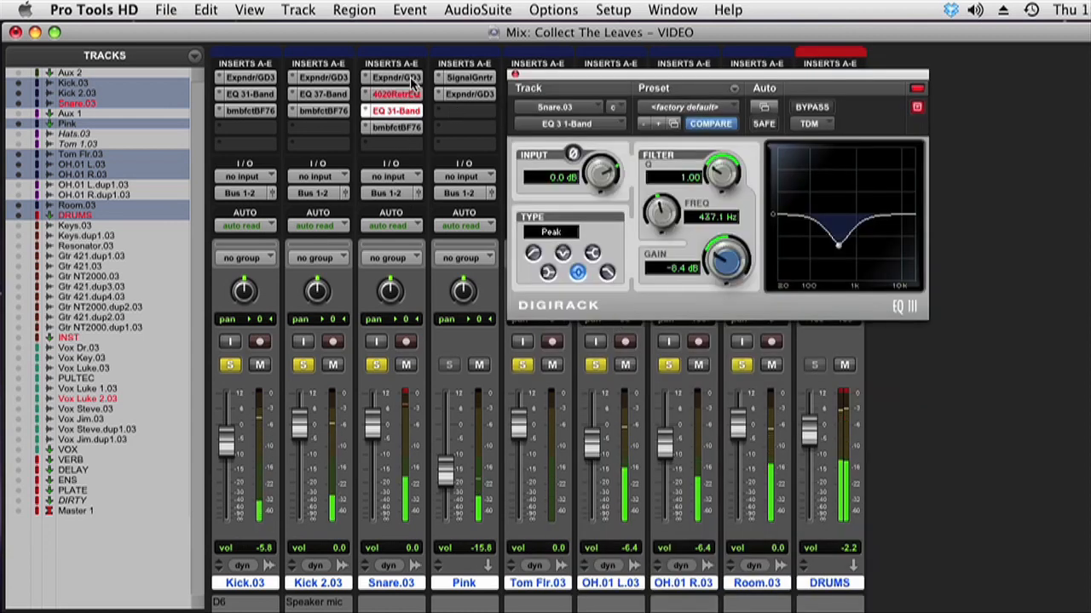
pyautogui.click(412, 94)
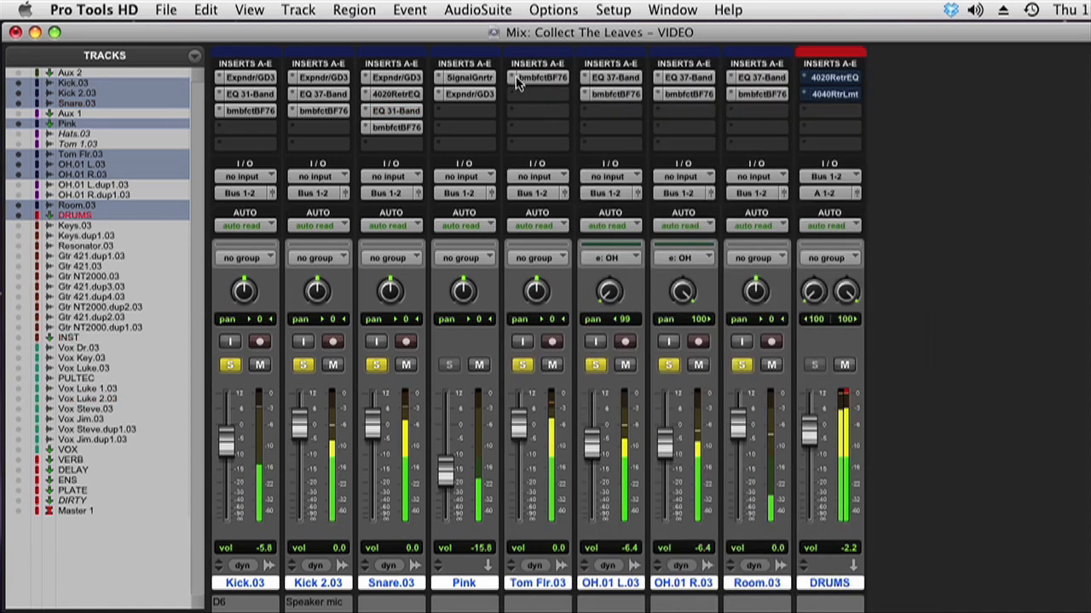
pyautogui.click(515, 75)
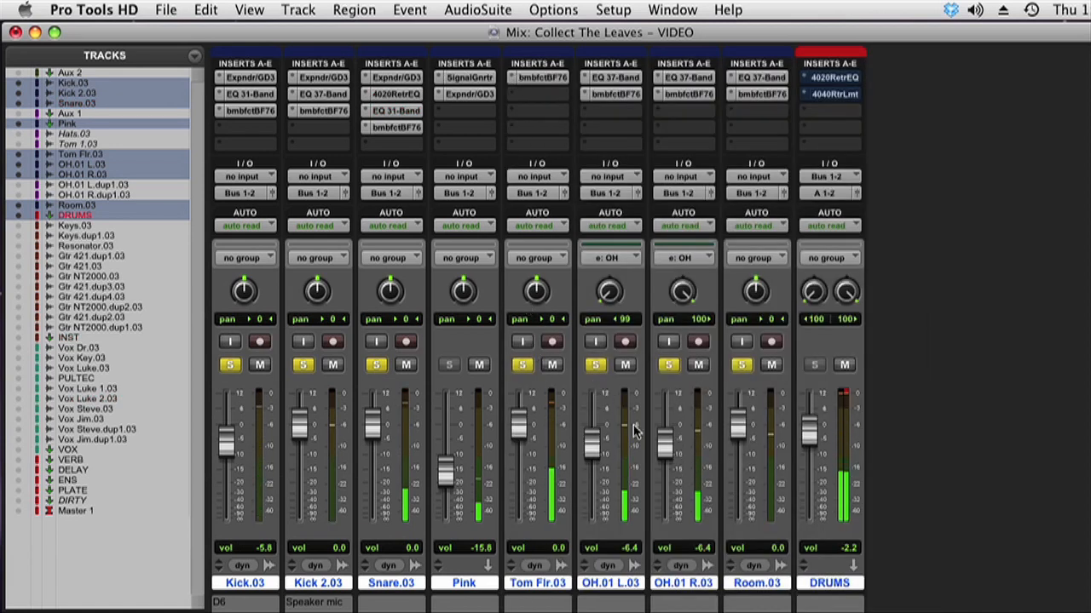
# Set the volume of the OH.01 L.03 and OH.01 R.03 pair to -8.3 dB.
pyautogui.moveTo(664, 445); pyautogui.dragTo(664, 464)
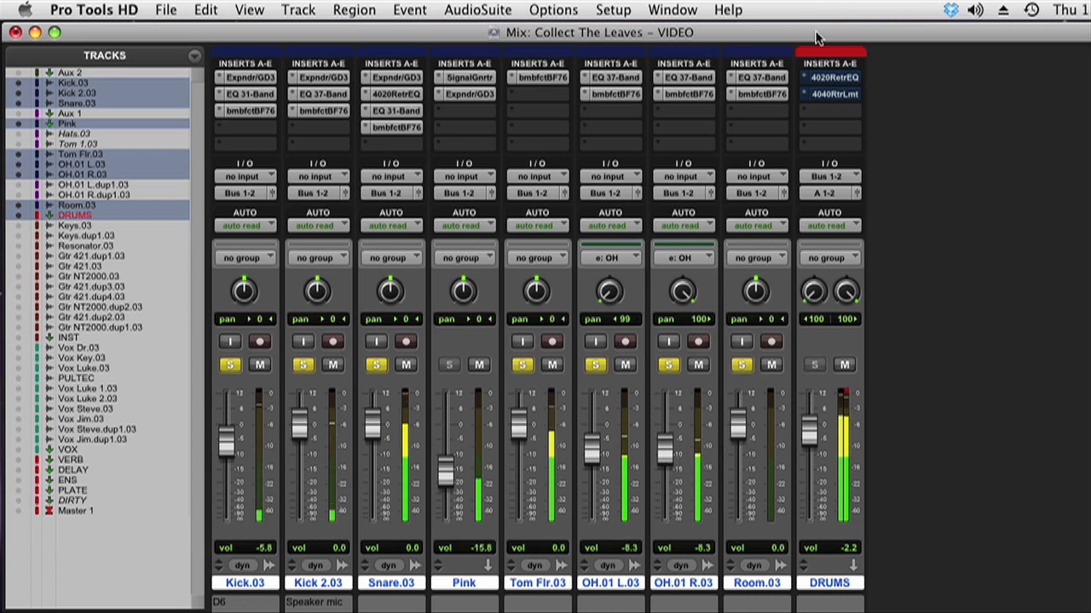
# On the DRUMS bus 4020 Retro EQ, cut the LMF gain, boost the LF and HF gains, and lower the HF frequency.
pyautogui.click(824, 79)
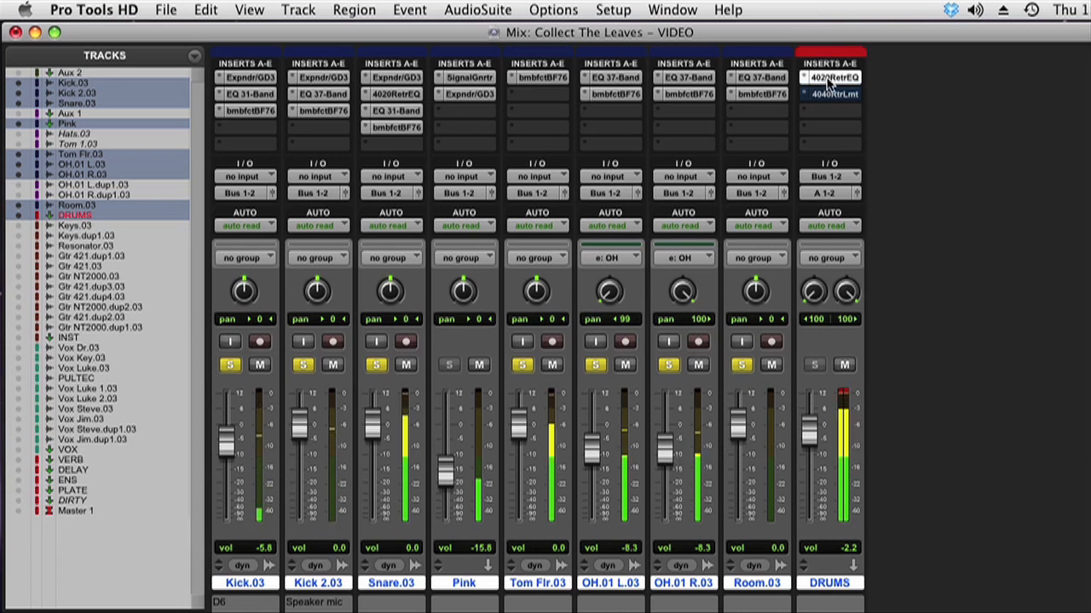
pyautogui.moveTo(552, 385); pyautogui.dragTo(554, 436)
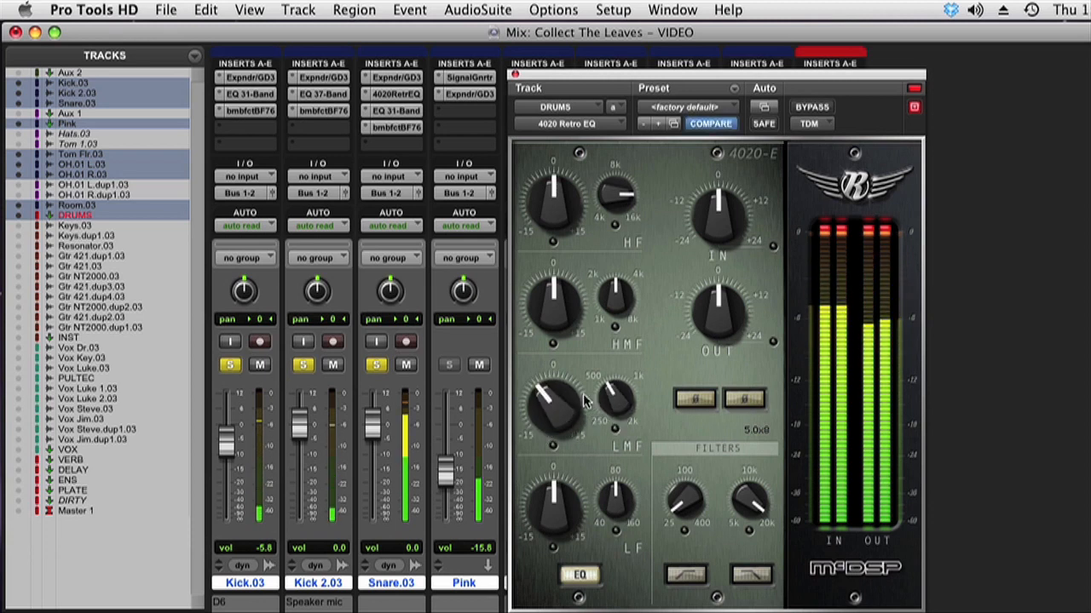
pyautogui.moveTo(538, 499); pyautogui.dragTo(537, 443)
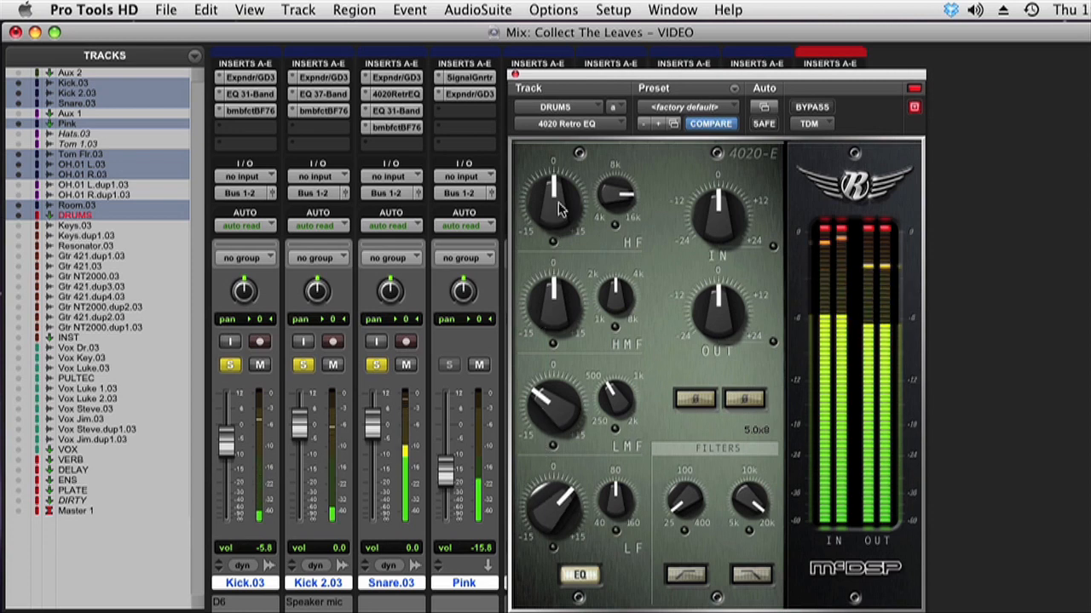
pyautogui.moveTo(558, 209); pyautogui.dragTo(602, 231)
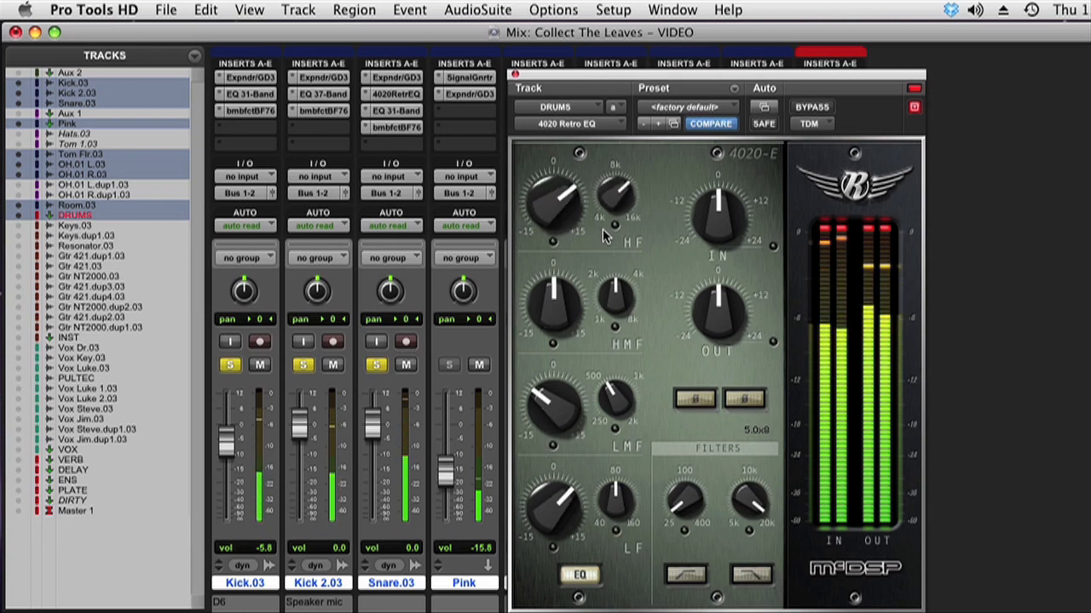
# Set the HMF band of the DRUMS 4020 Retro EQ to about 4k and cut its gain.
pyautogui.moveTo(613, 297); pyautogui.dragTo(607, 266)
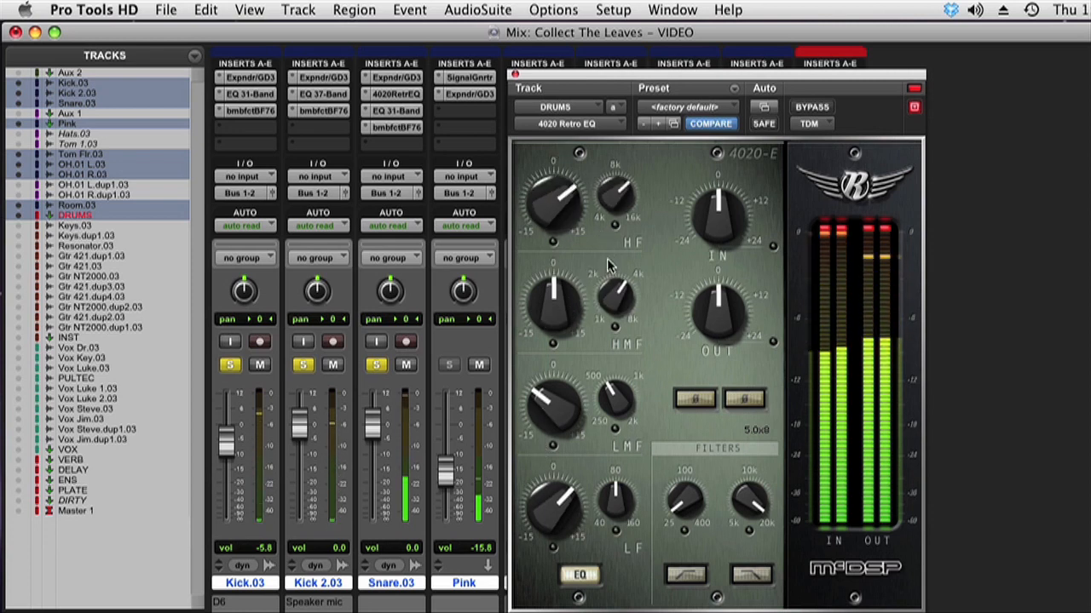
pyautogui.moveTo(554, 294); pyautogui.dragTo(563, 341)
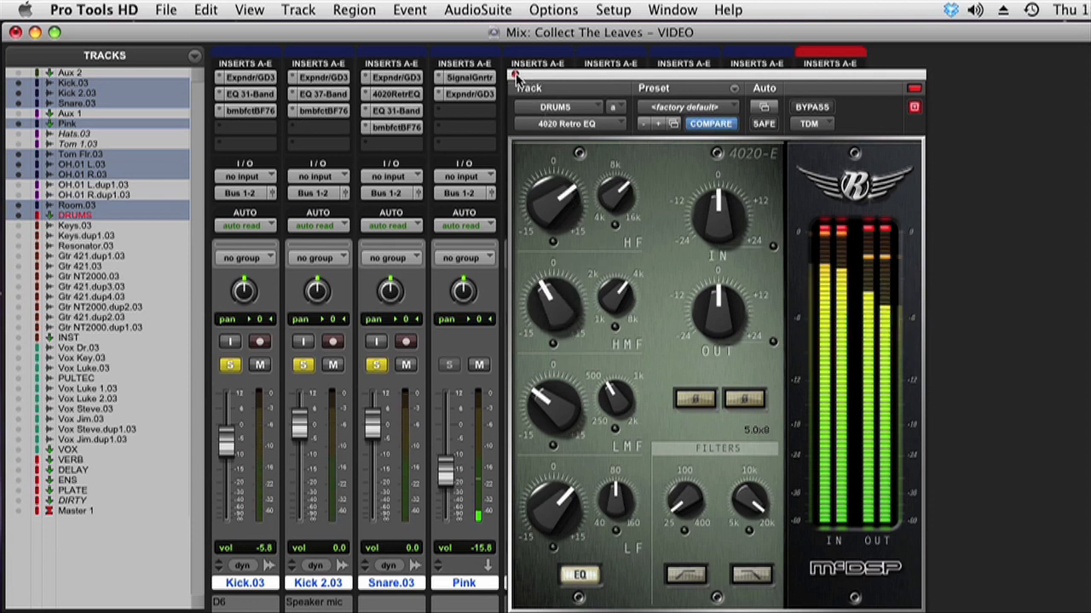
pyautogui.keyDown('alt'); pyautogui.click(556, 323); pyautogui.keyUp('alt')
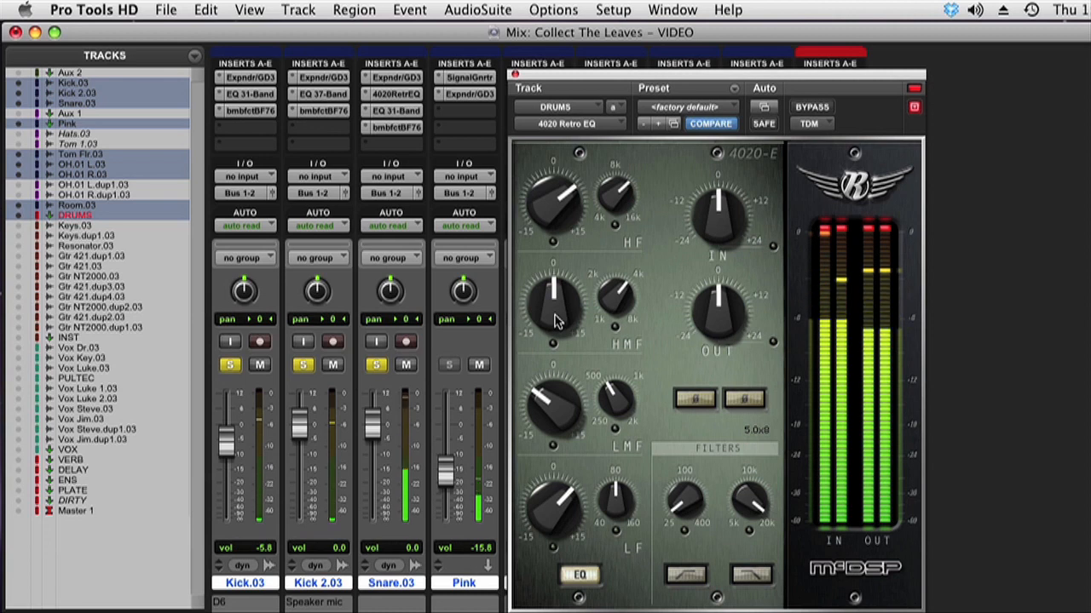
pyautogui.moveTo(555, 322); pyautogui.dragTo(551, 365)
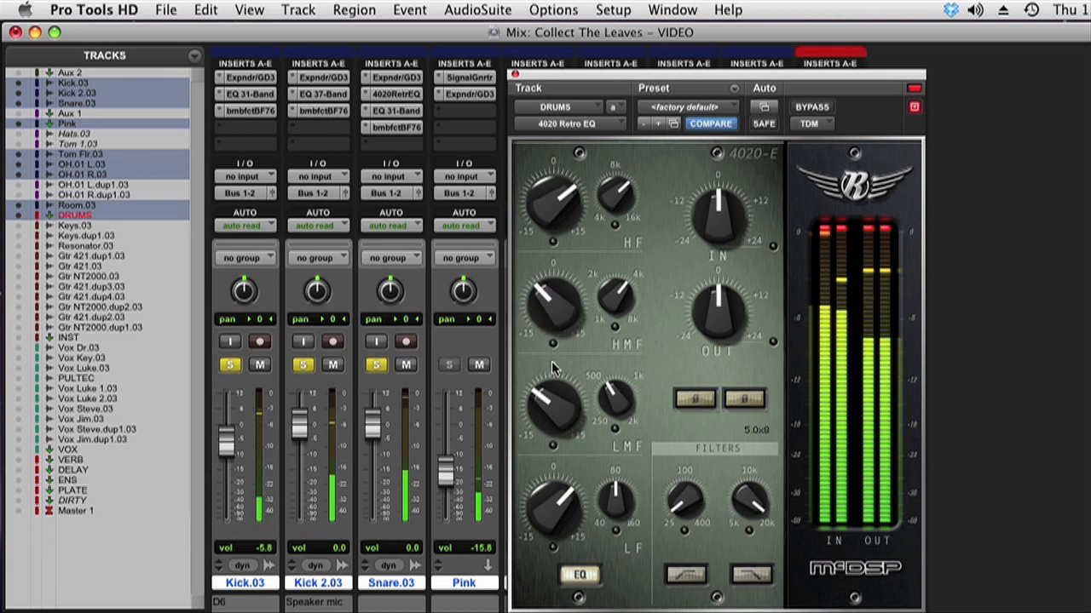
pyautogui.click(515, 75)
# Try Room.03's volume at +6.0 dB and check its BF76 Peak Limiter settings.
pyautogui.moveTo(739, 426); pyautogui.dragTo(741, 411)
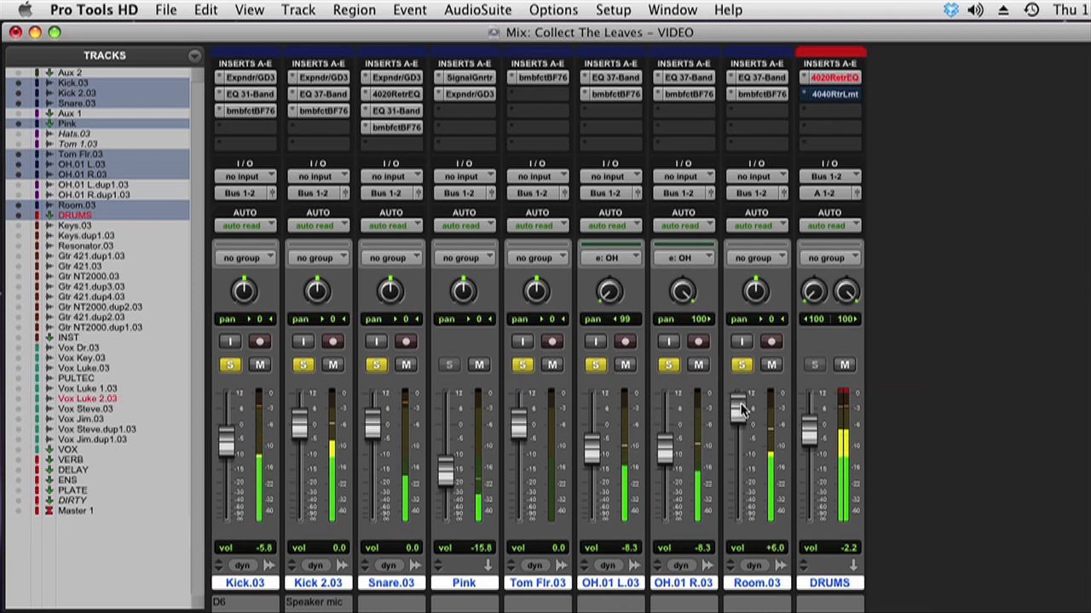
pyautogui.click(755, 94)
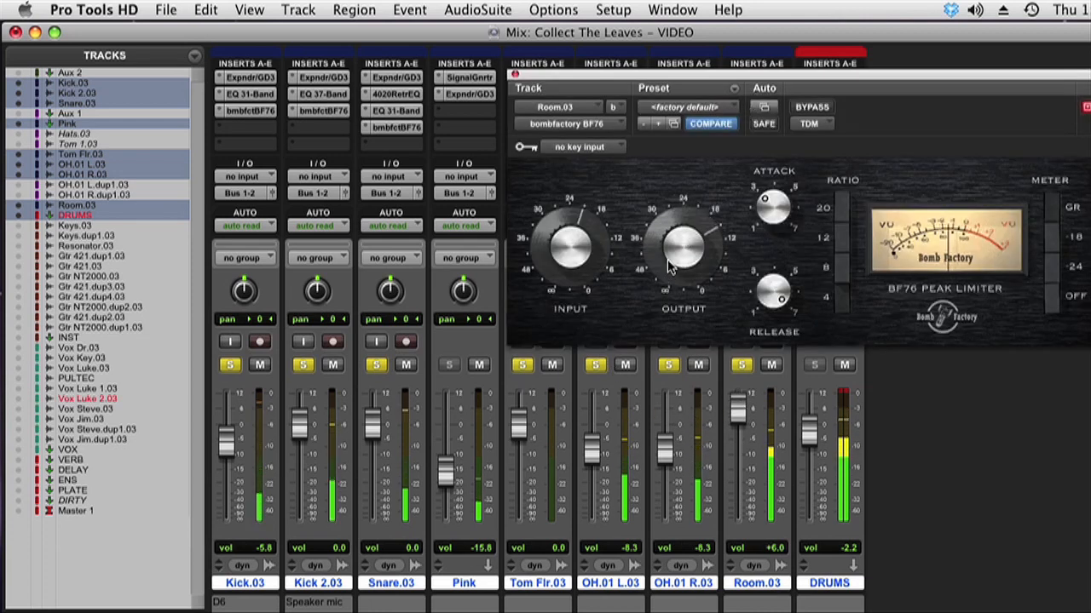
pyautogui.click(514, 76)
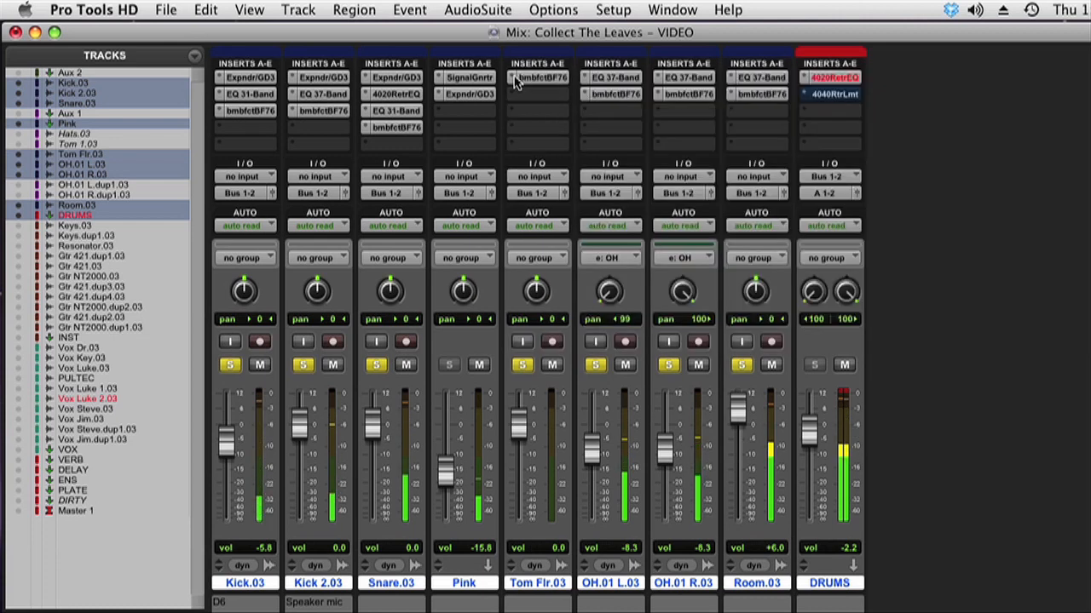
# On Room.03, set the seven-band EQ's MF band to Q 2.75 and 1.06 kHz, and the track volume to 0.0 dB.
pyautogui.click(754, 78)
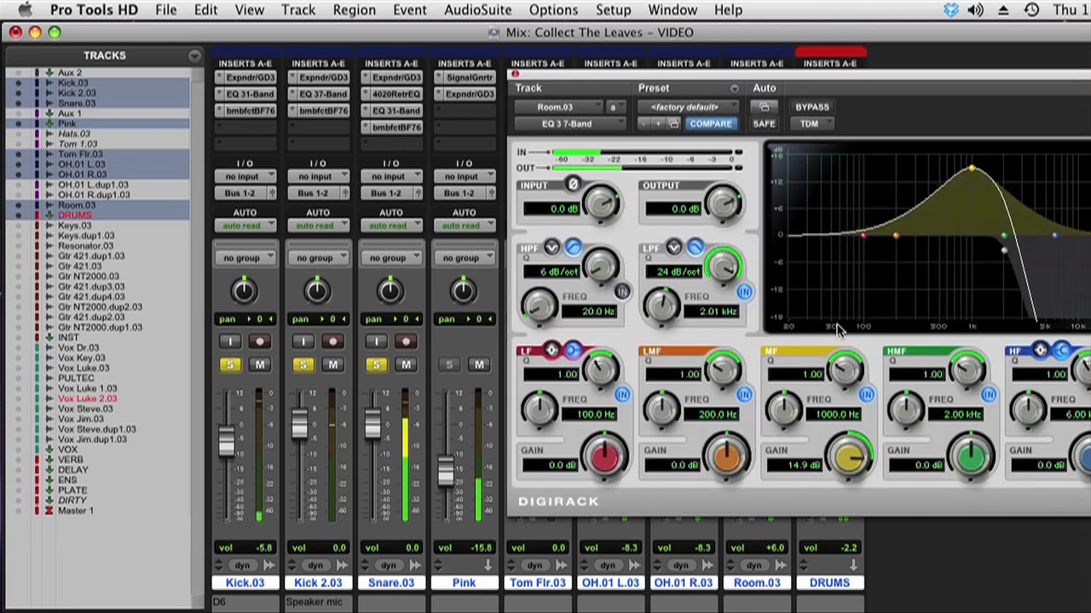
pyautogui.moveTo(856, 368); pyautogui.dragTo(847, 331)
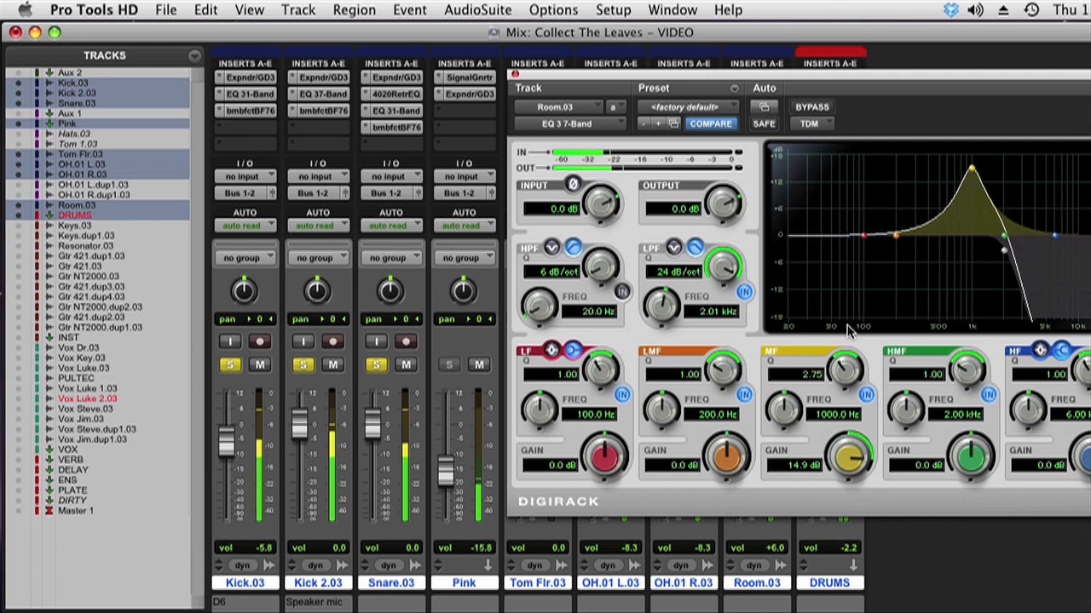
pyautogui.moveTo(794, 429); pyautogui.dragTo(795, 407)
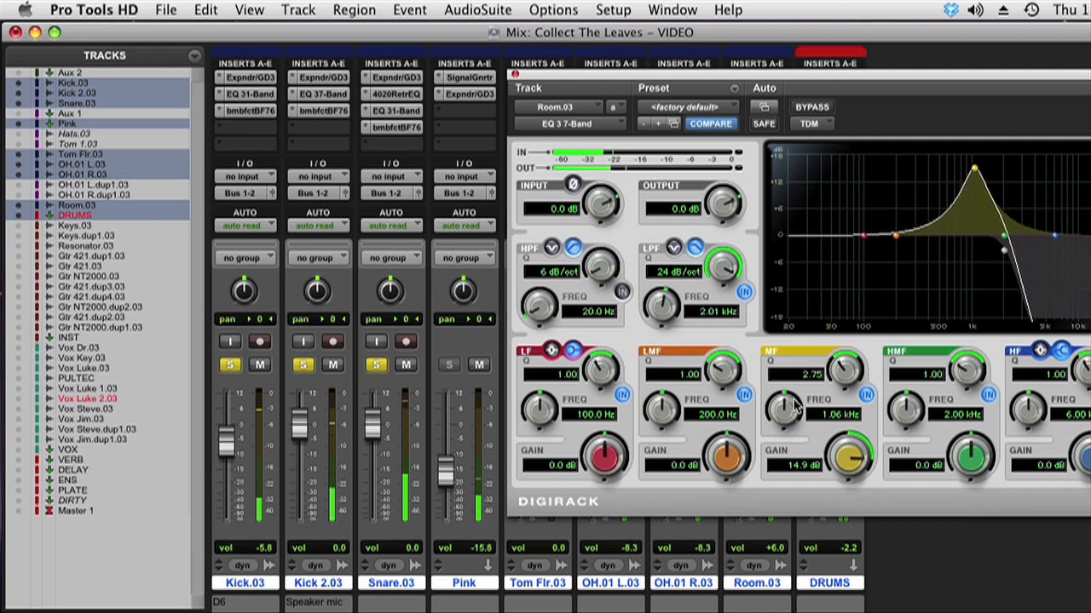
pyautogui.click(515, 76)
pyautogui.moveTo(741, 405); pyautogui.dragTo(739, 422)
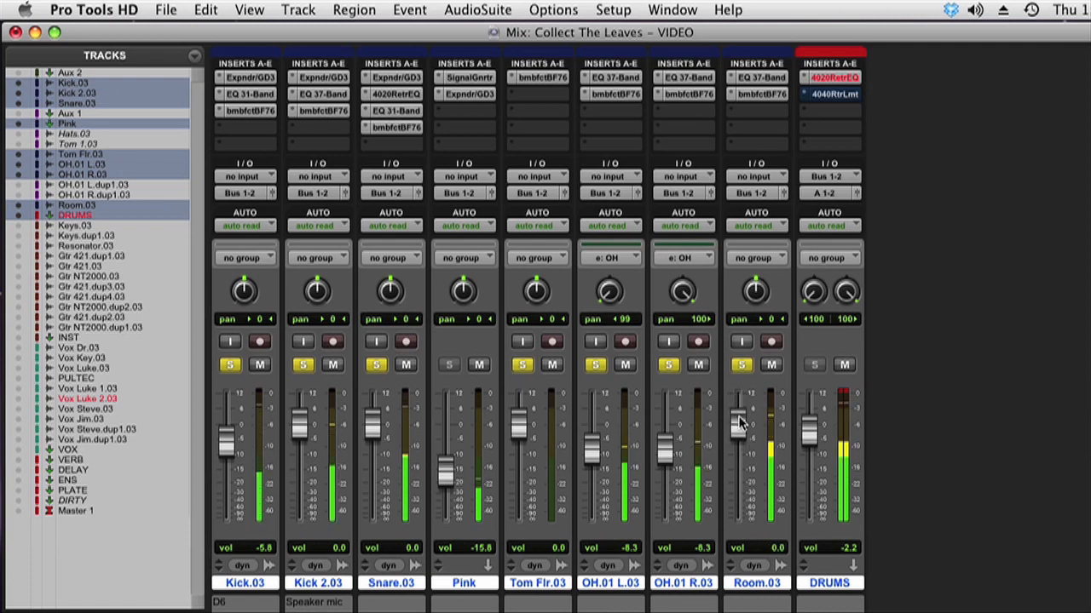
# Take the 4040 Retro Limiter on the DRUMS bus out of bypass and raise its gain to about 6.
pyautogui.click(828, 94)
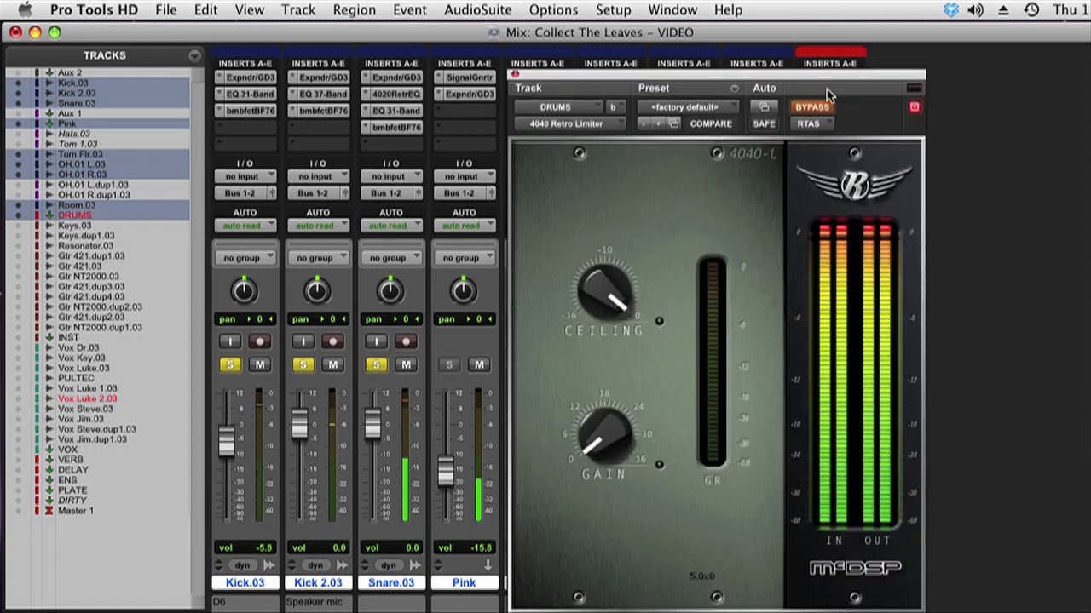
pyautogui.click(812, 108)
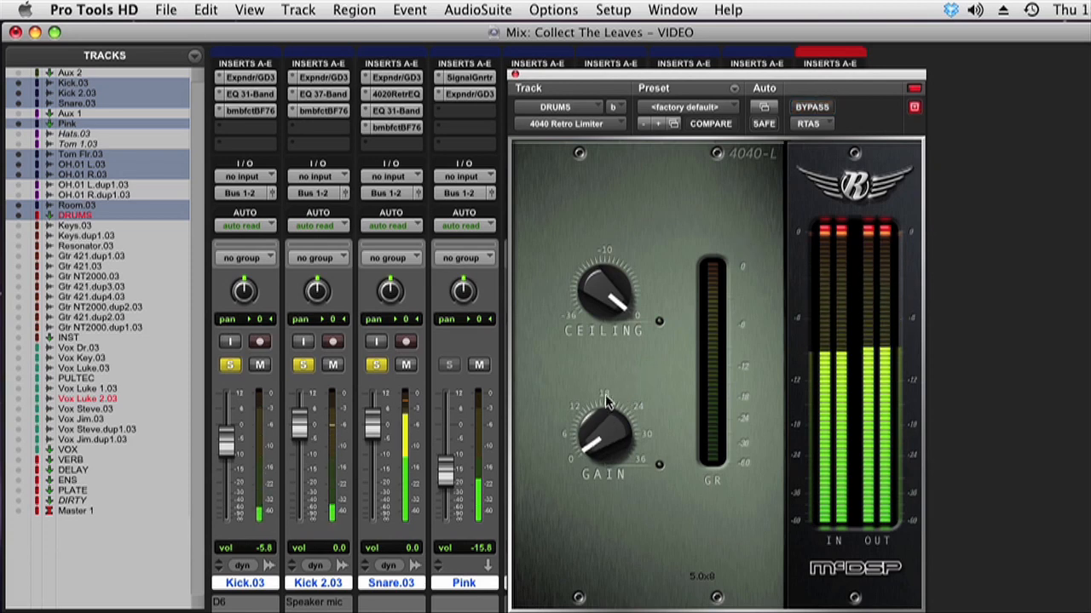
pyautogui.moveTo(607, 402); pyautogui.dragTo(605, 375)
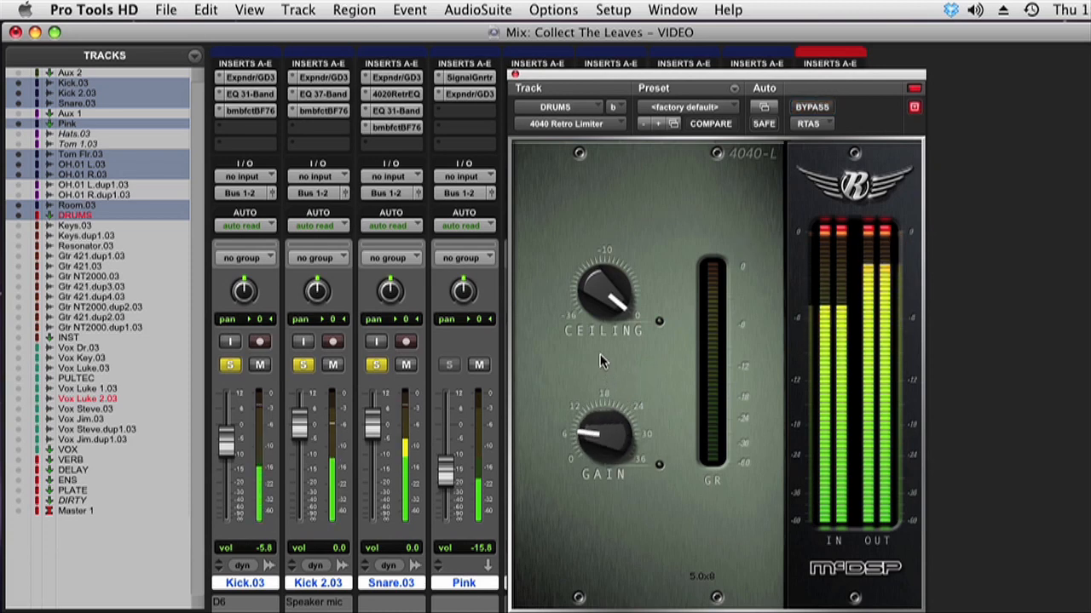
pyautogui.click(515, 76)
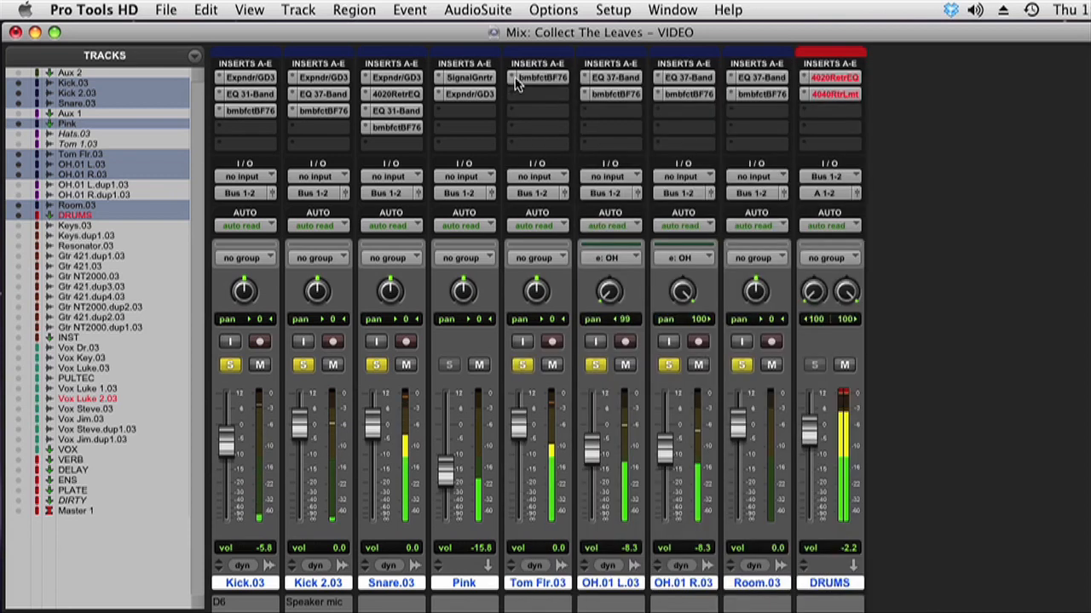
# Unsolo all drum tracks and set the volumes to -1.2 dB on Snare.03 and +3.2 dB on Room.03.
pyautogui.keyDown('super'); pyautogui.click(528, 365); pyautogui.keyUp('super')
pyautogui.click(525, 365)
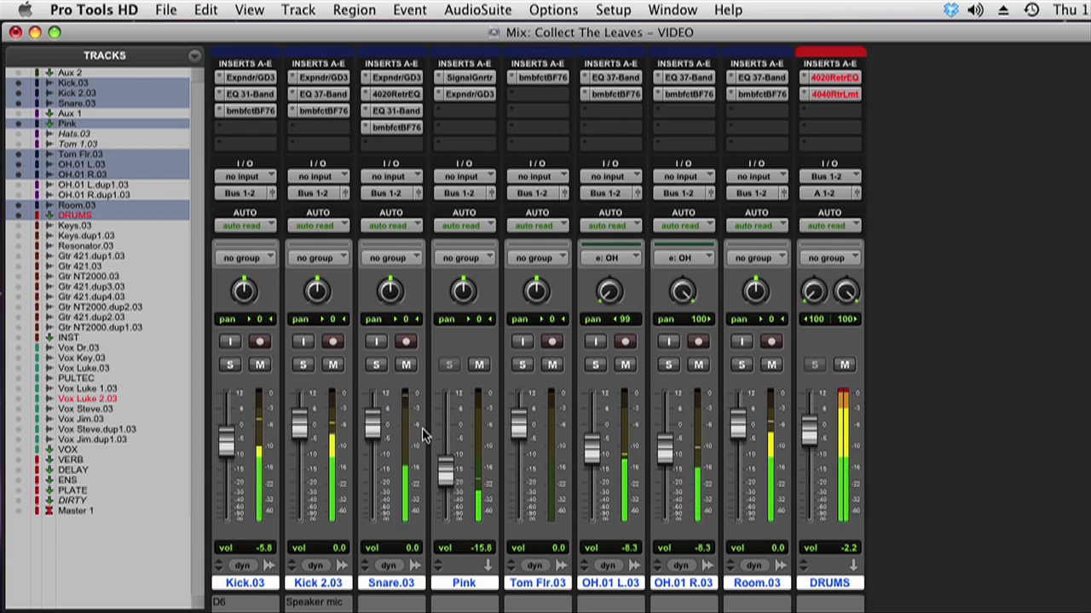
pyautogui.moveTo(372, 431); pyautogui.dragTo(373, 435)
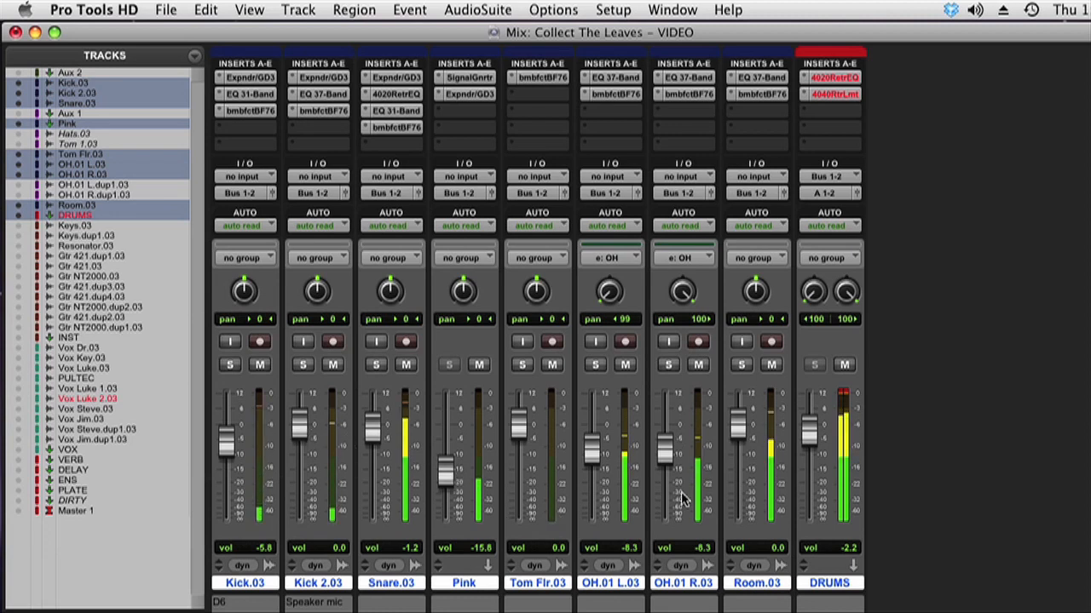
pyautogui.moveTo(738, 432); pyautogui.dragTo(739, 427)
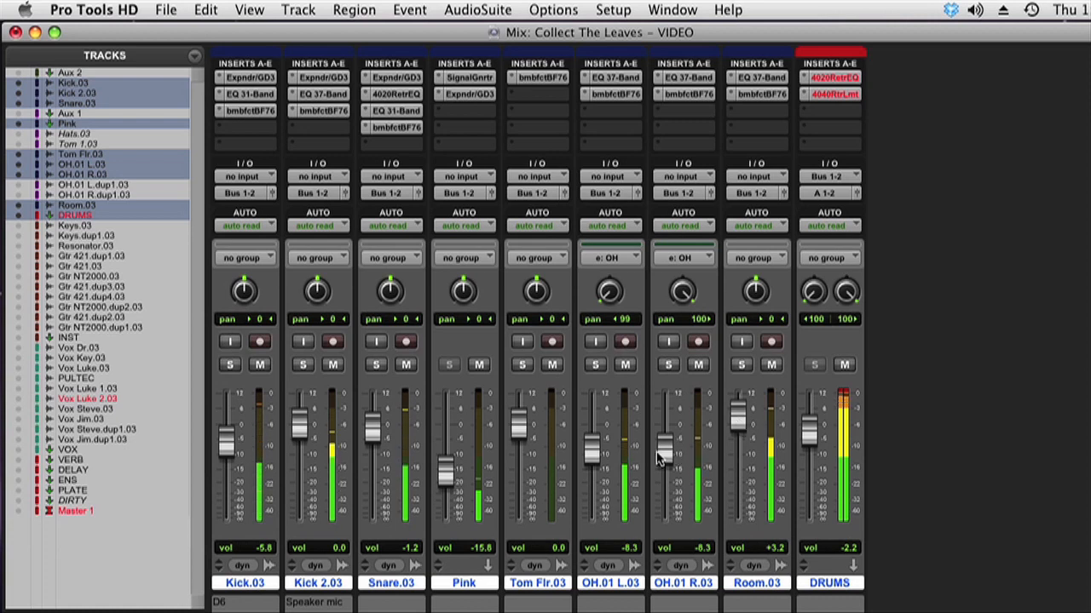
# Set the volume of the OH.01 L.03 and OH.01 R.03 pair to -3.4 dB and Pink to -11.3 dB.
pyautogui.moveTo(658, 460); pyautogui.dragTo(662, 440)
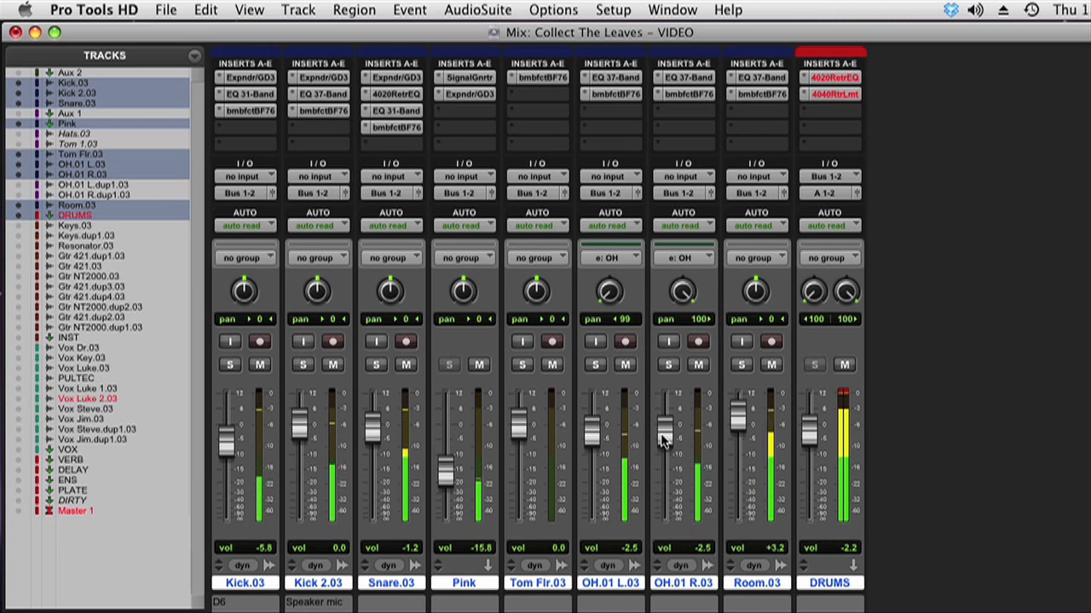
pyautogui.moveTo(663, 439); pyautogui.dragTo(663, 442)
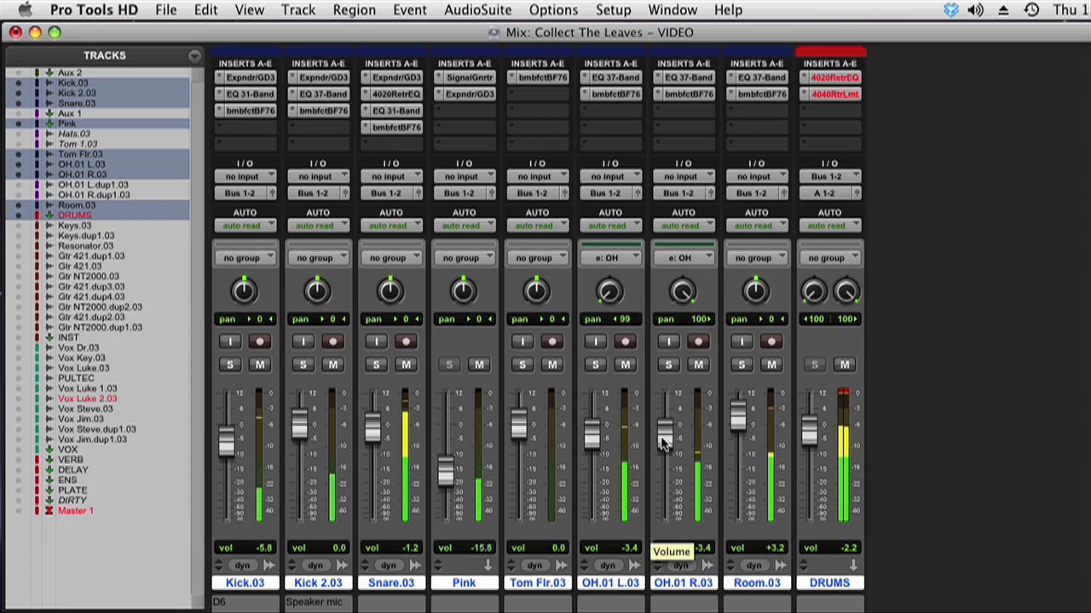
pyautogui.moveTo(444, 486)
pyautogui.mouseDown()
pyautogui.moveTo(449, 451)
pyautogui.moveTo(445, 475)
pyautogui.mouseUp()
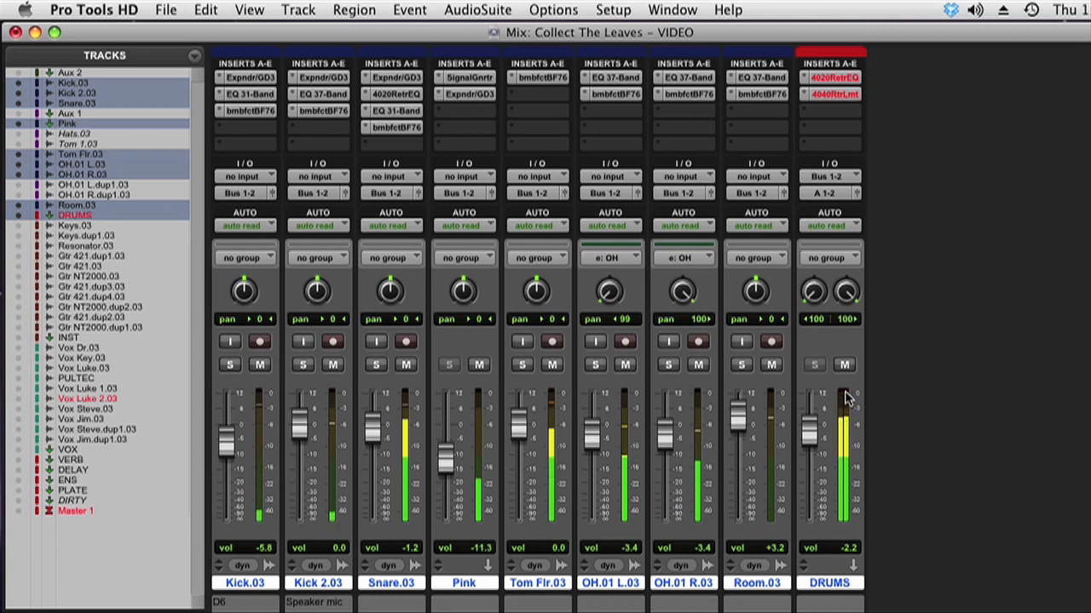
# Check the 4040 Retro Limiter and 4020 Retro EQ on the DRUMS bus for clipping and clear the clip indicators.
pyautogui.click(831, 96)
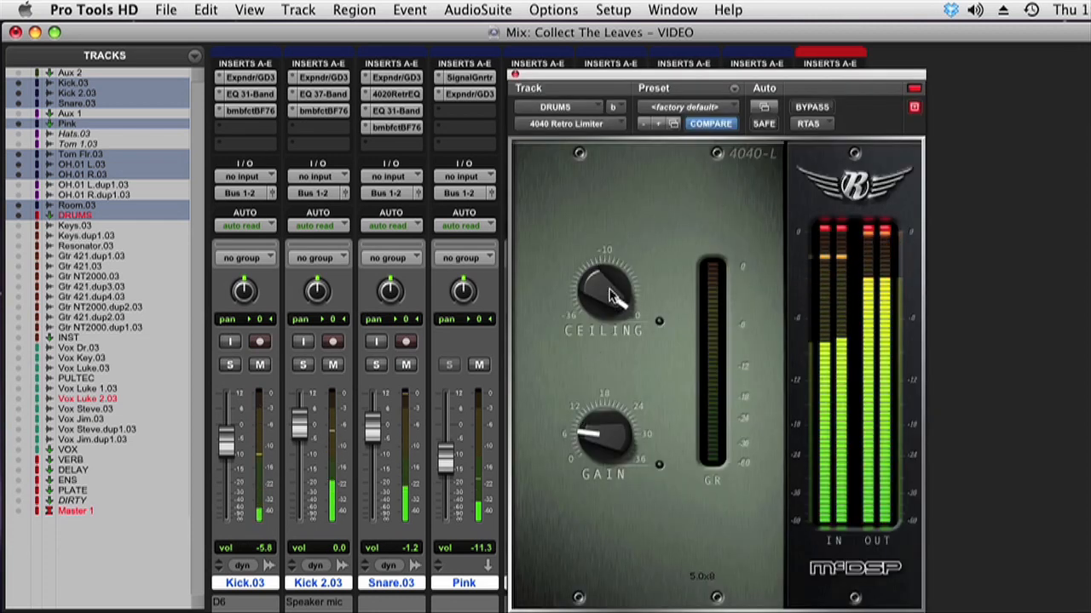
pyautogui.click(515, 75)
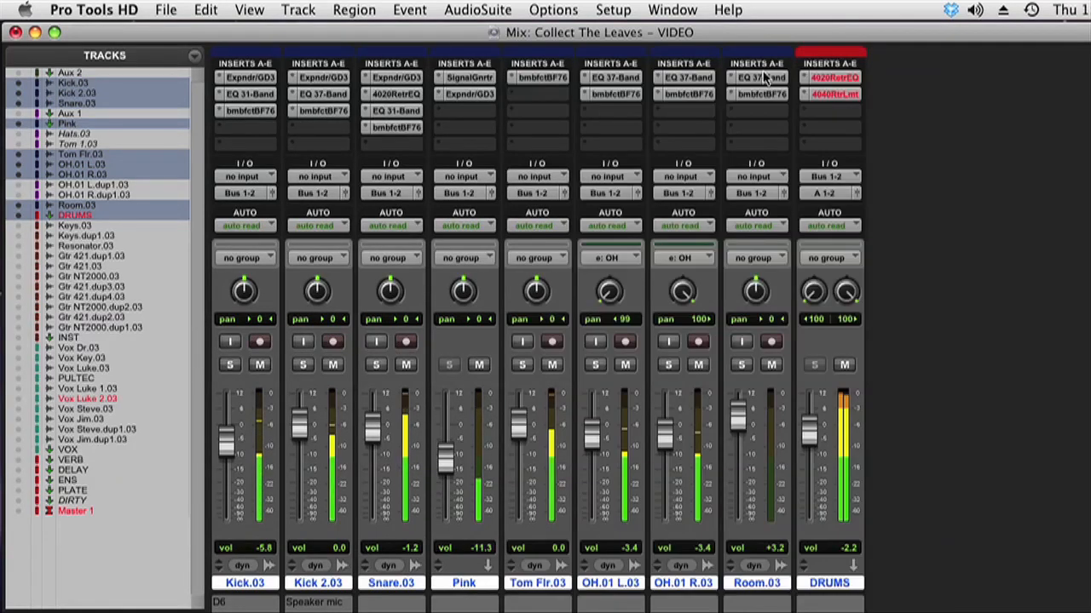
pyautogui.click(835, 78)
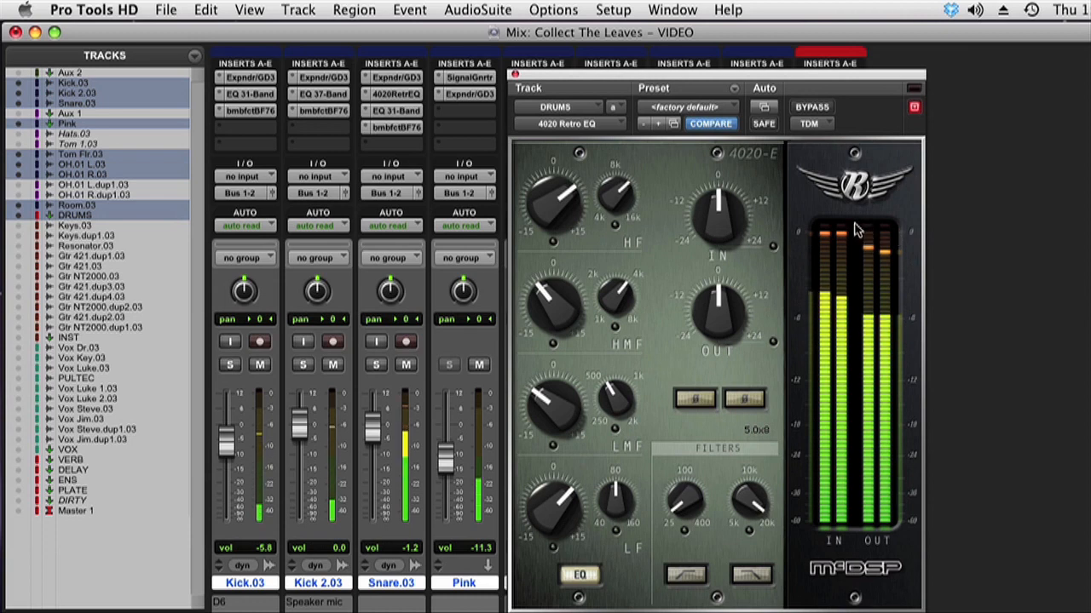
# Reactivate the DRUMS group, lower its faders together so Snare.03 sits at -2.8 dB, and set Pink to -13.2 dB.
pyautogui.press('space')
pyautogui.click(110, 603)
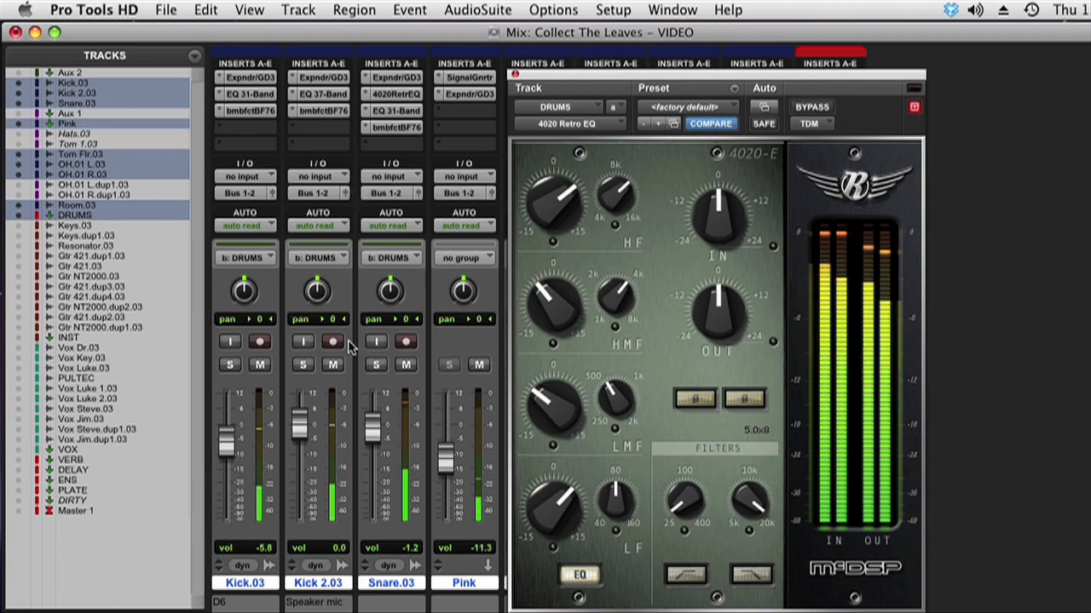
pyautogui.moveTo(377, 435); pyautogui.dragTo(378, 439)
pyautogui.moveTo(444, 462); pyautogui.dragTo(448, 476)
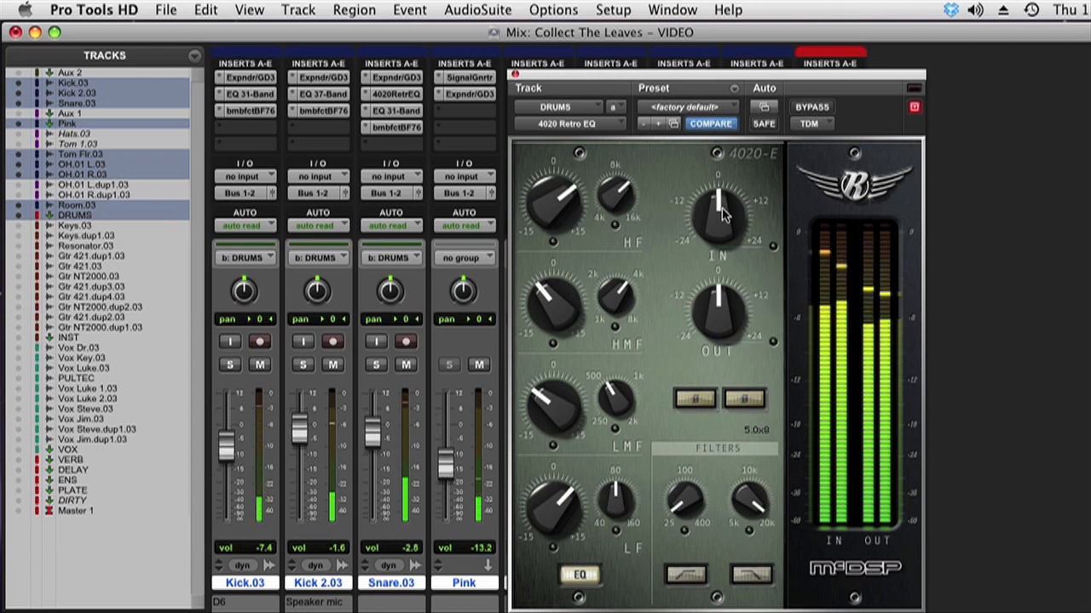
pyautogui.click(514, 75)
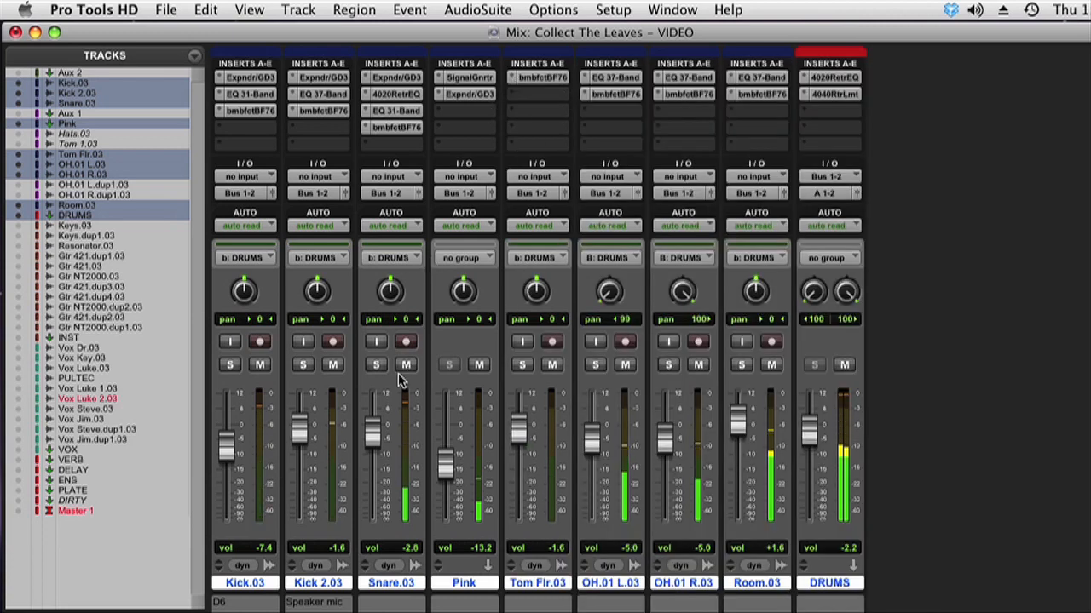
# Audition Snare.03 on its own and the drum tracks together in solo, leaving only Room.03 soloed.
pyautogui.click(376, 365)
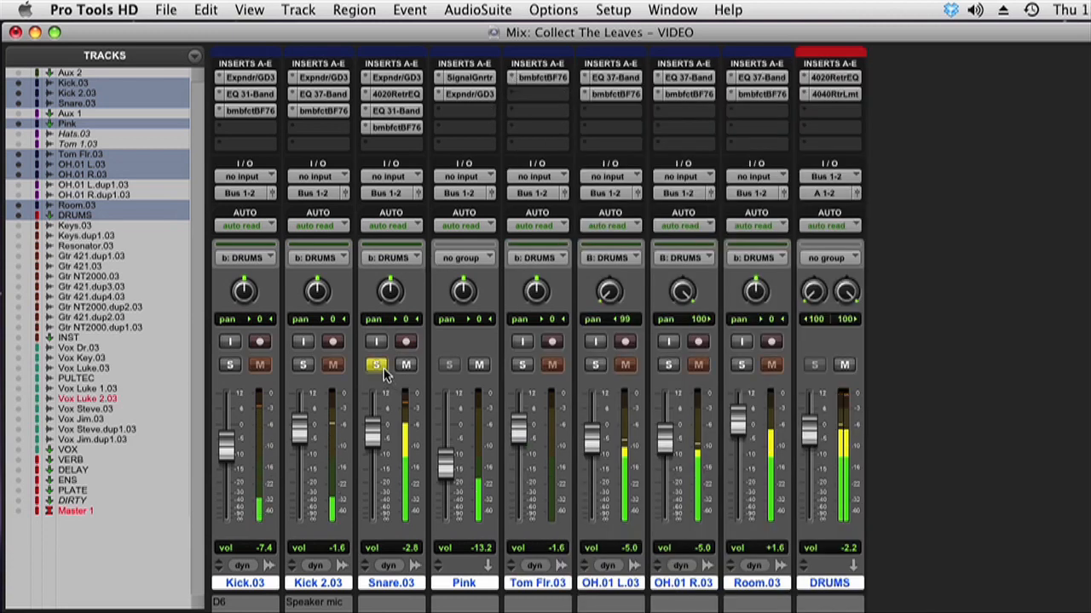
pyautogui.click(741, 365)
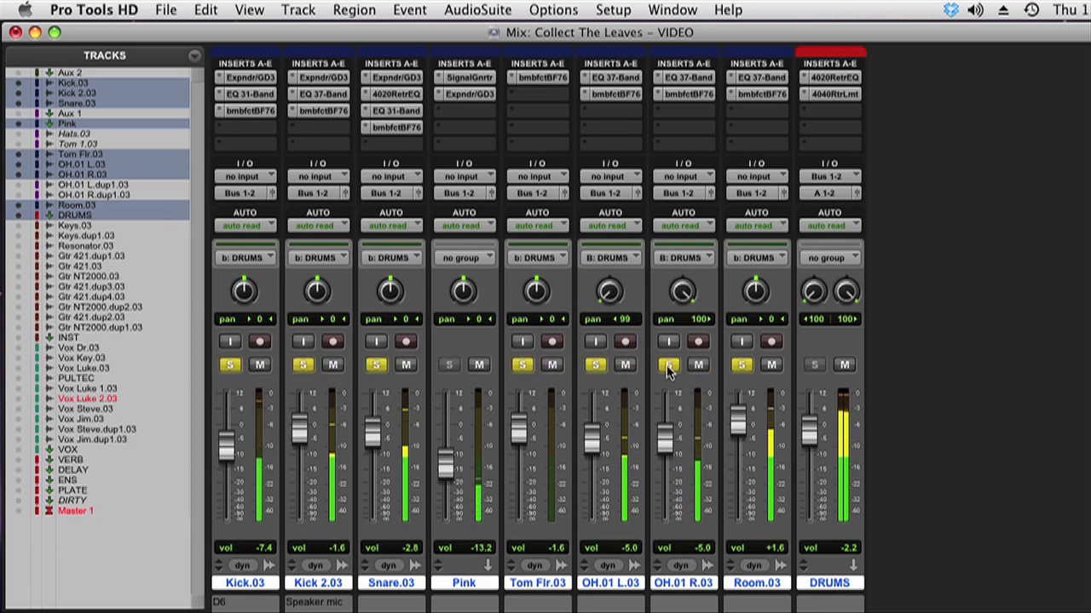
pyautogui.click(669, 365)
pyautogui.click(741, 365)
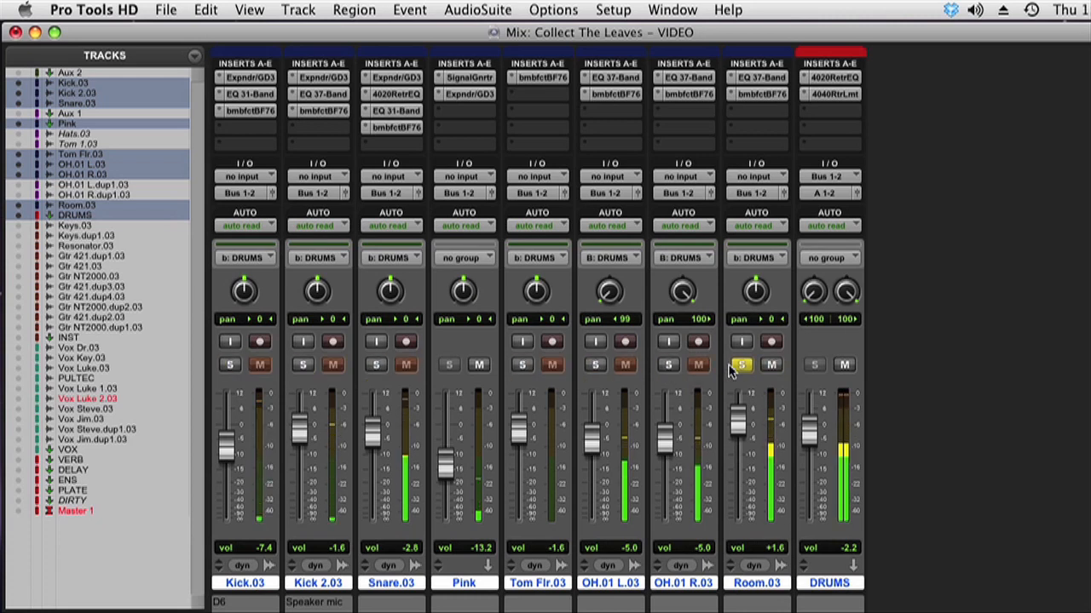
# Retune the MF band of Room.03's 7-band EQ to about 680 Hz with a Q of 2.09, and close the EQ.
pyautogui.click(756, 93)
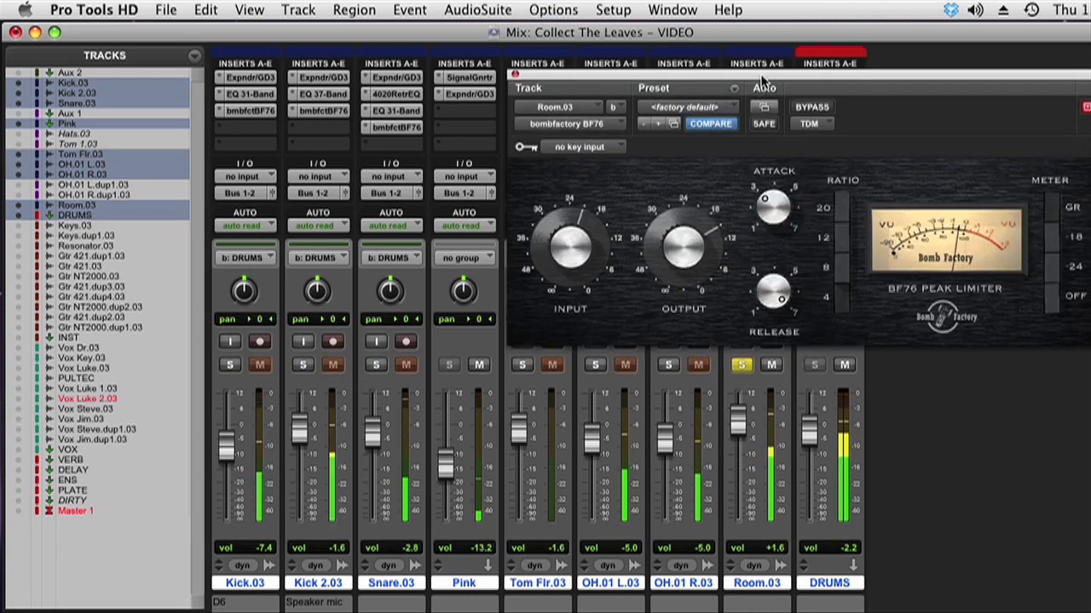
pyautogui.click(762, 83)
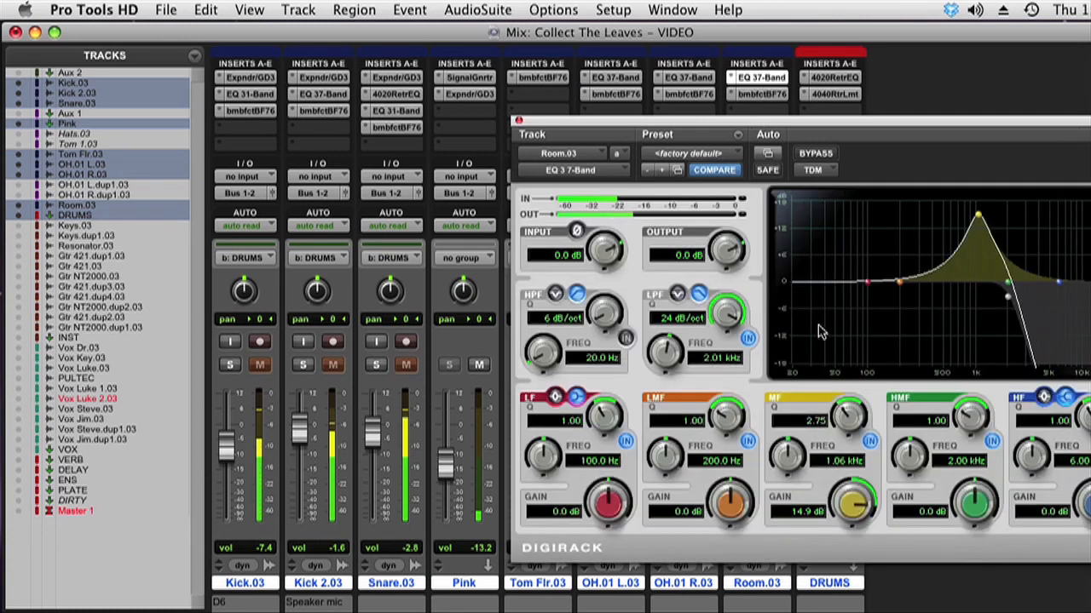
pyautogui.moveTo(835, 422); pyautogui.dragTo(793, 479)
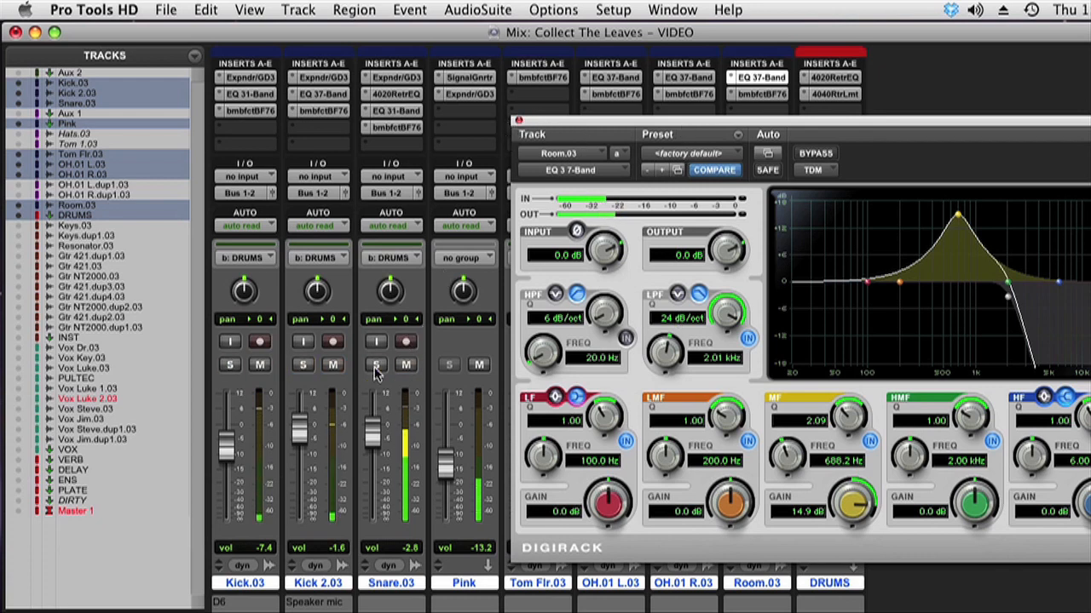
pyautogui.click(518, 121)
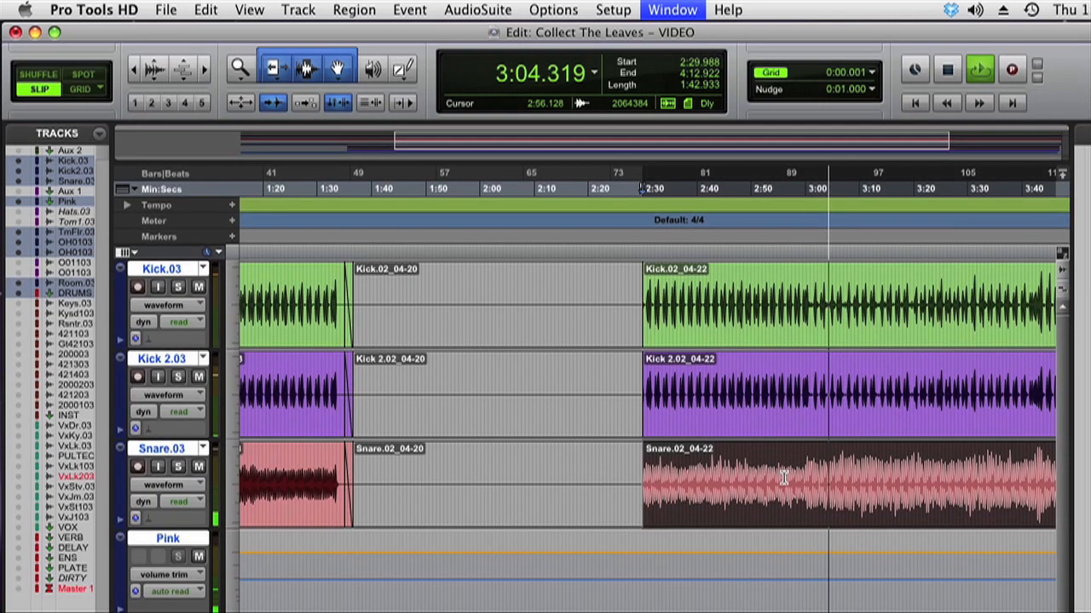
# Show the whole song's timeline in the Edit window and place the playback position at about 3:08.
pyautogui.press('super+equal')
pyautogui.press('super+bracketleft')
pyautogui.press('super+bracketleft')
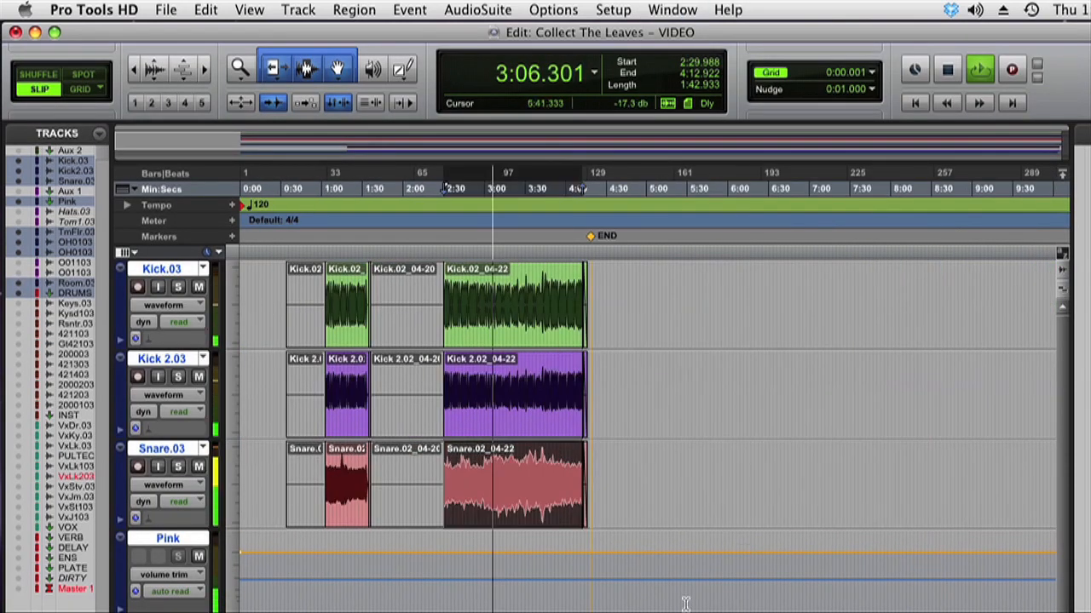
pyautogui.click(500, 467)
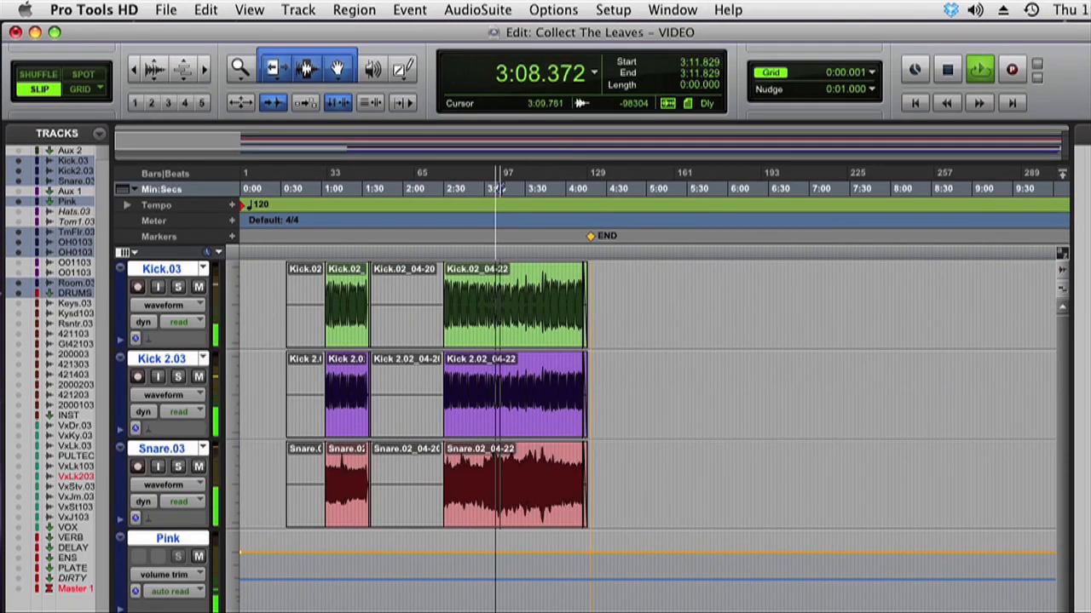
pyautogui.click(500, 189)
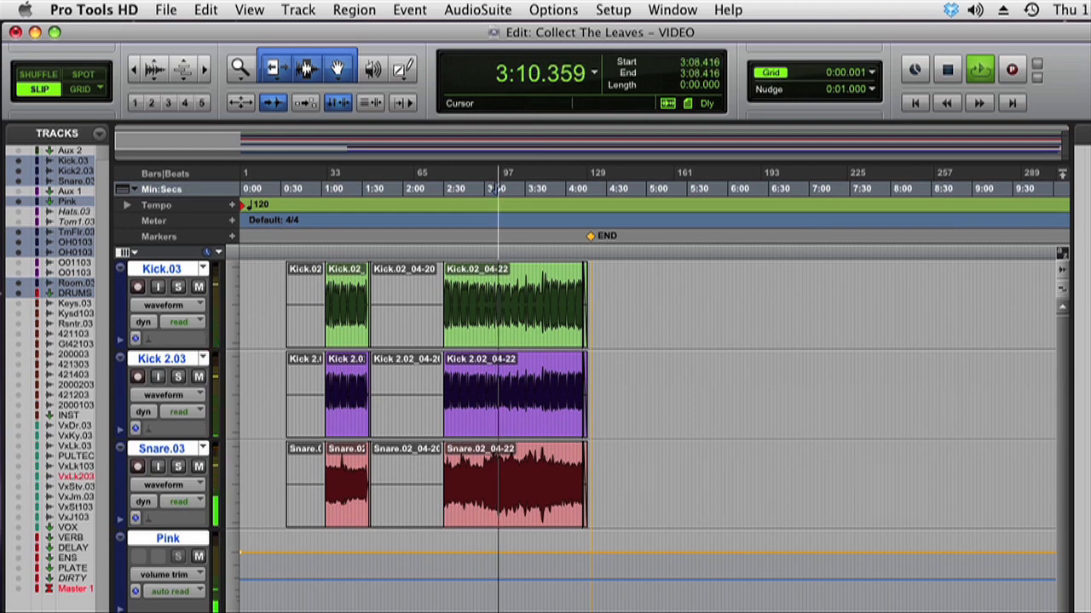
# Return to the mixer and lower the Room.03 volume to -2.8 dB without moving the other drum faders.
pyautogui.press('super+equal')
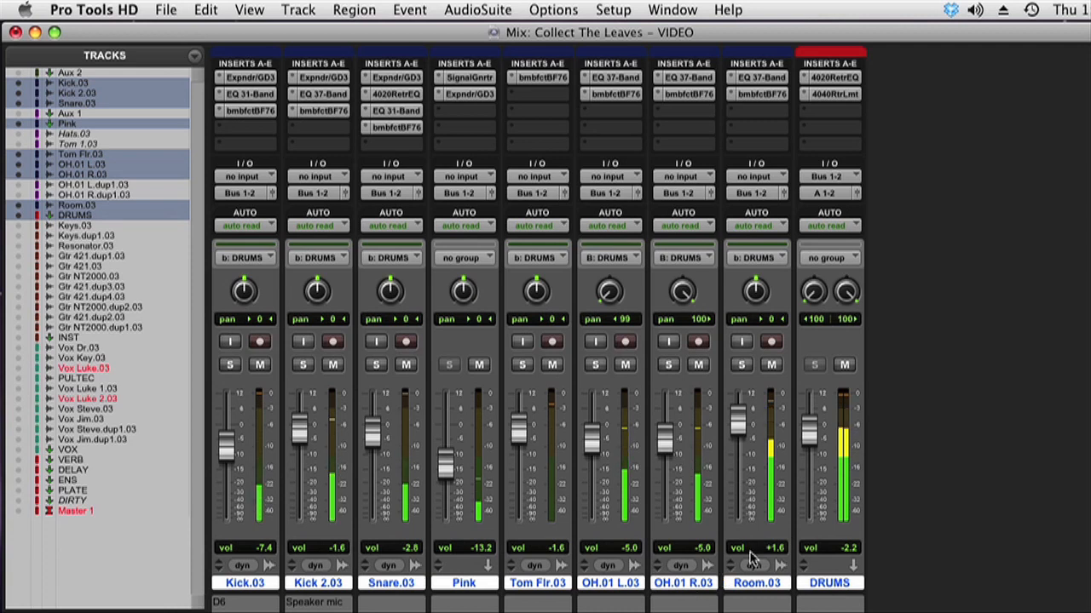
pyautogui.moveTo(746, 418); pyautogui.dragTo(741, 435)
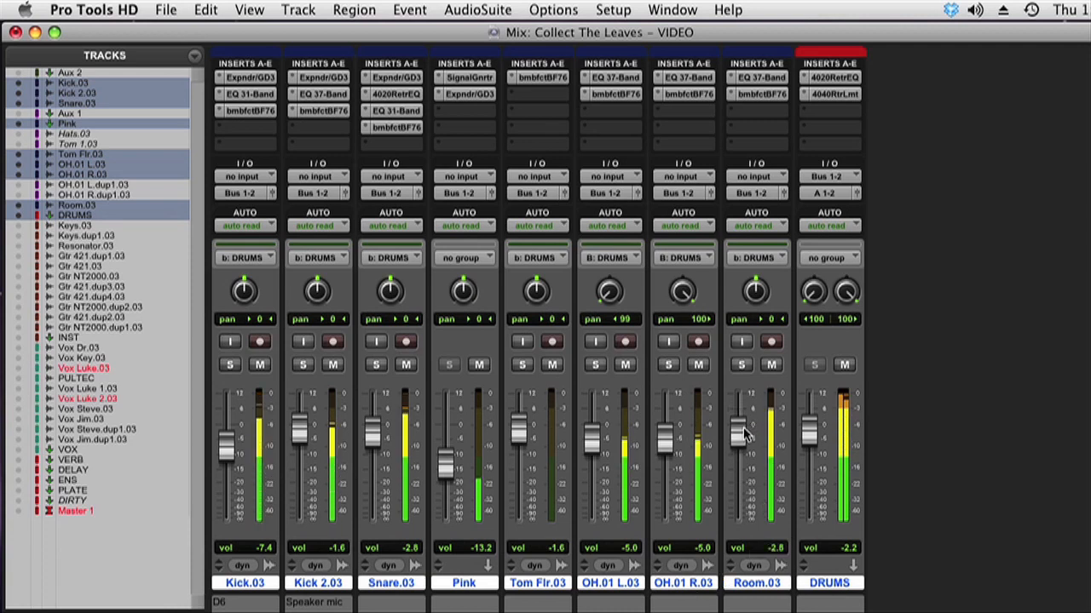